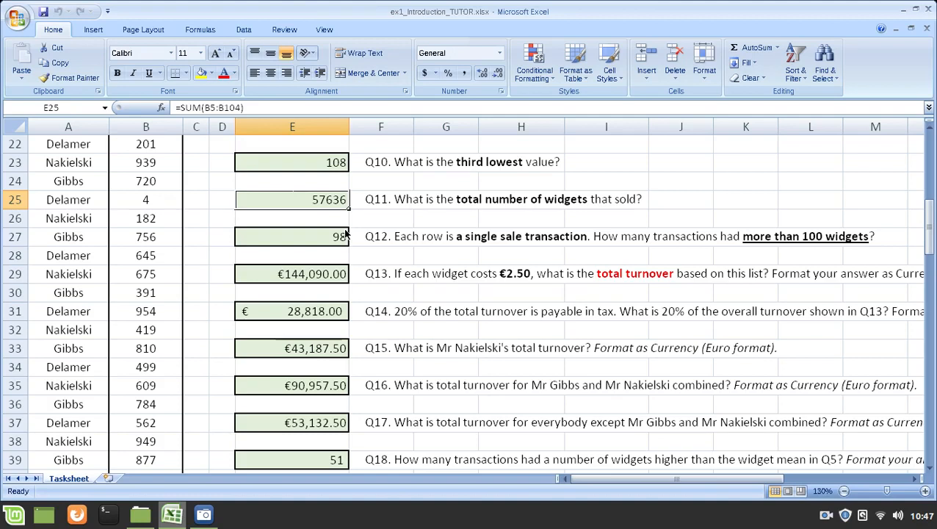
Step: Open the Q11 total-widgets formula in E25 for editing and highlight its SUM function name
click(338, 162)
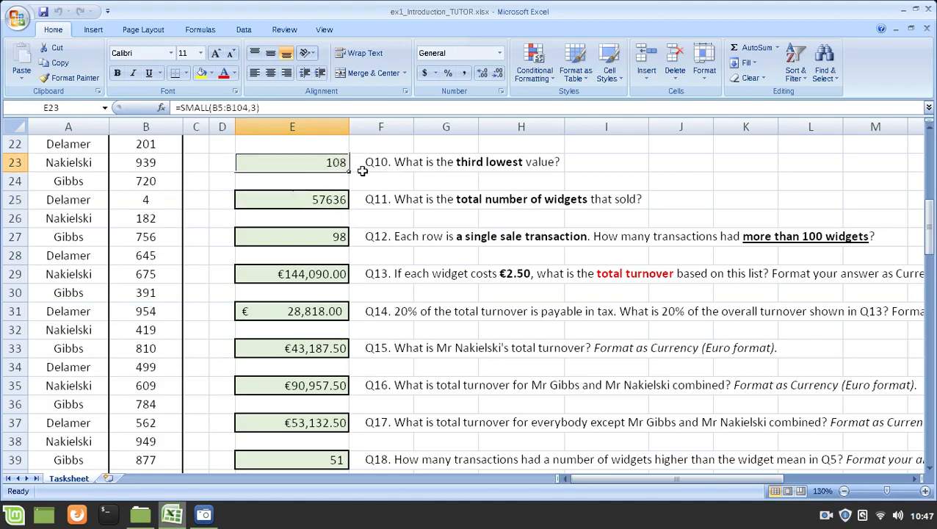
click(335, 206)
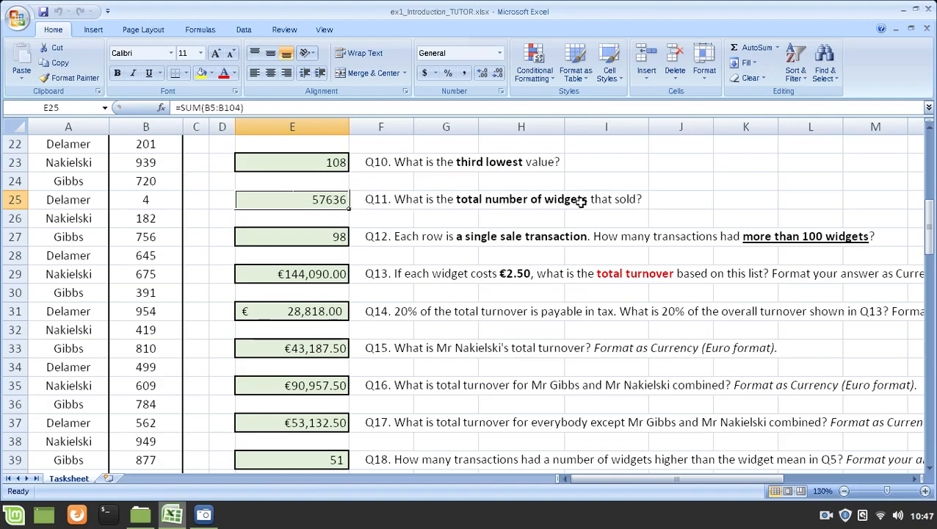
double_click(313, 204)
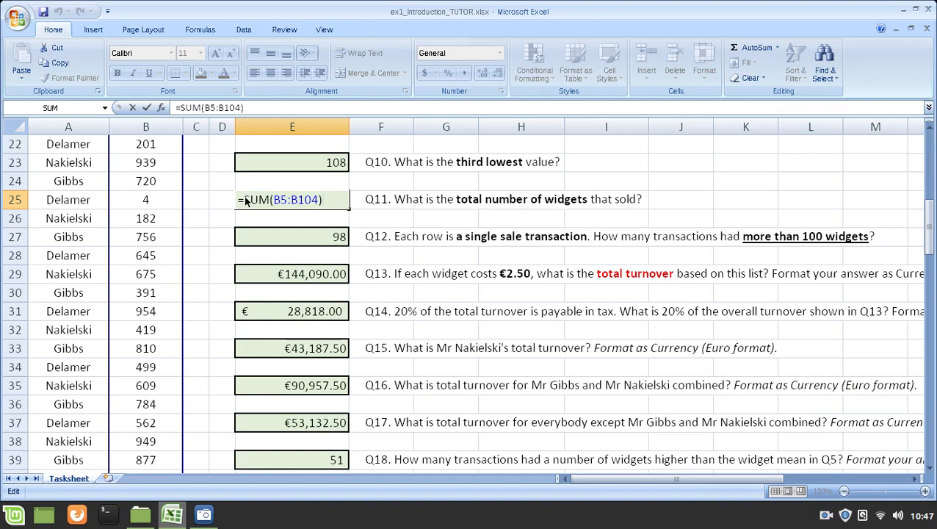
drag(245, 200, 267, 199)
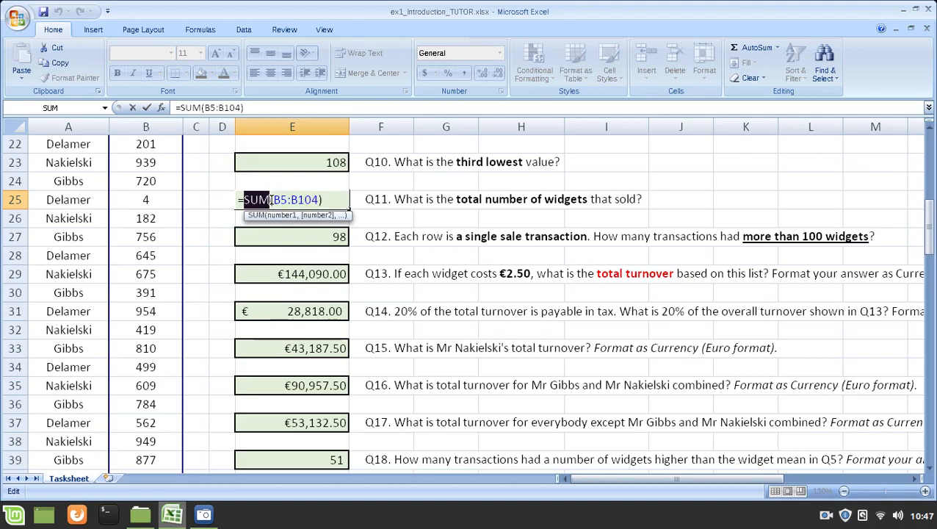
Step: Highlight the B5:B104 range argument in E25's formula, and close the formula with E25 selected
click(273, 200)
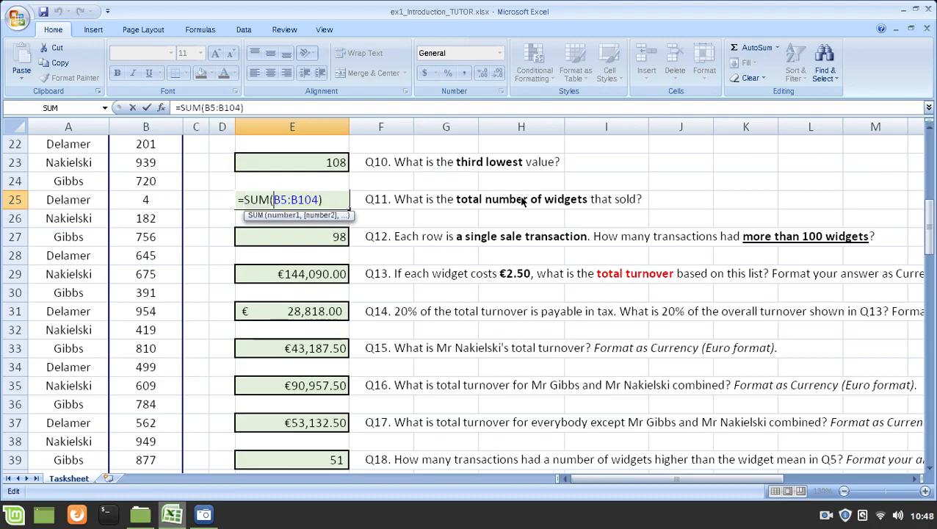
key(shift+End)
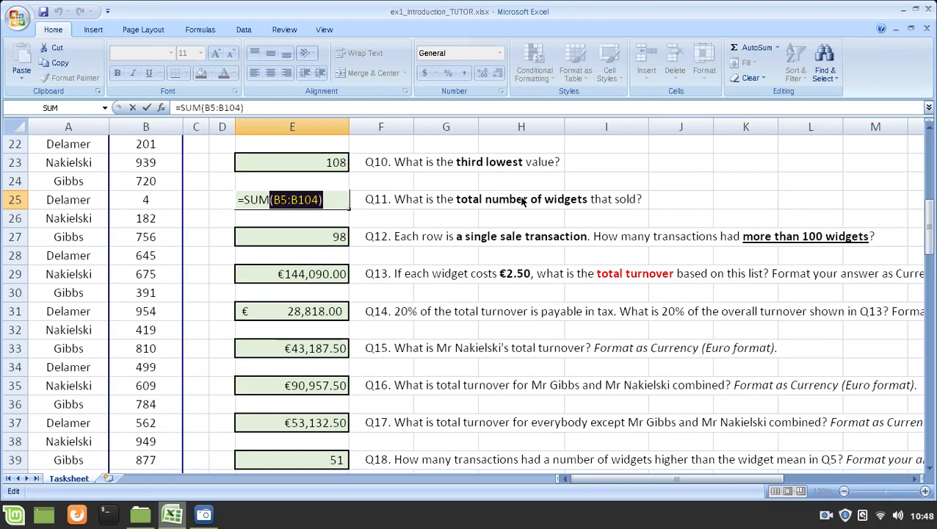
key(Home)
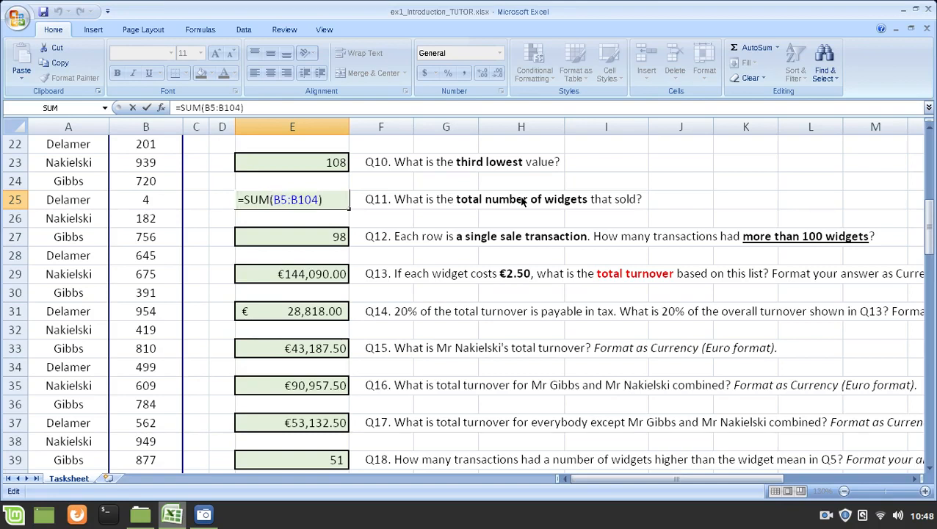
key(Left)
key(shift+Left)
key(shift+Left)
key(shift+Left)
key(shift+Left)
key(shift+Left)
key(shift+Left)
key(shift+Left)
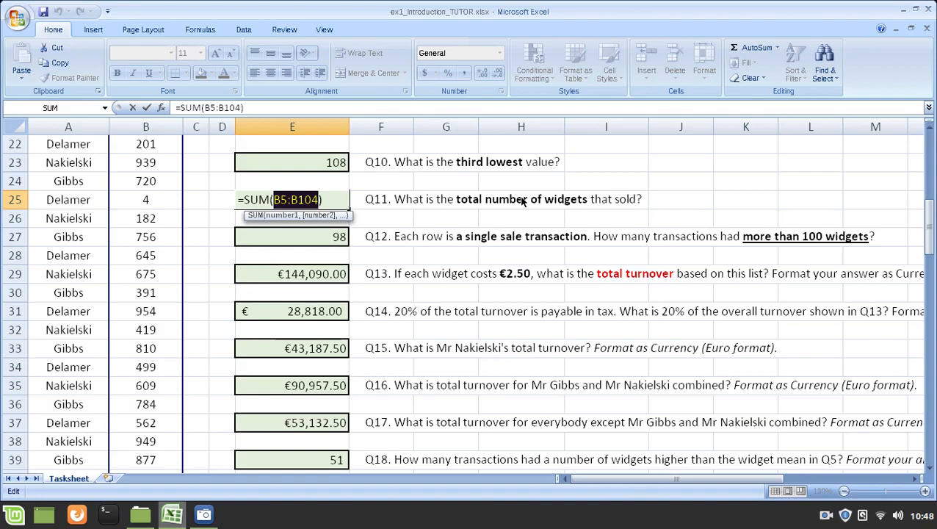
key(End)
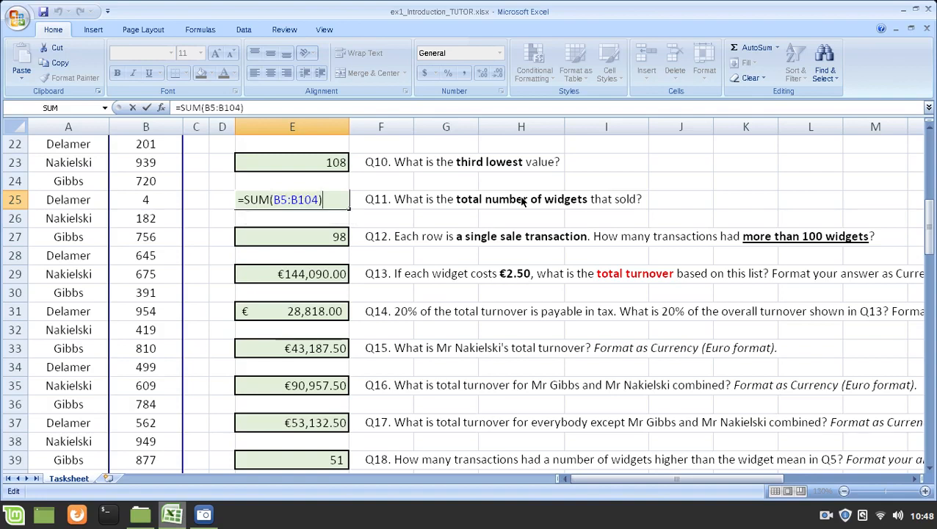
key(Return)
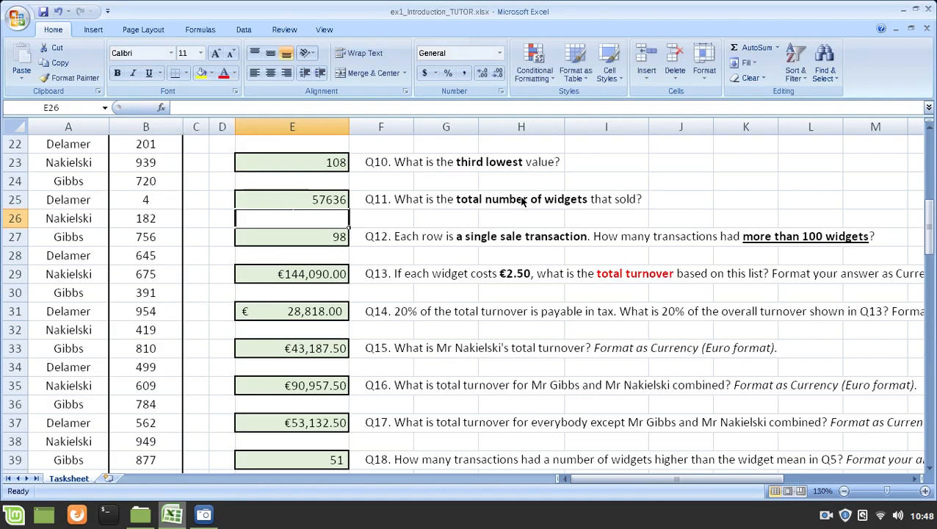
key(Up)
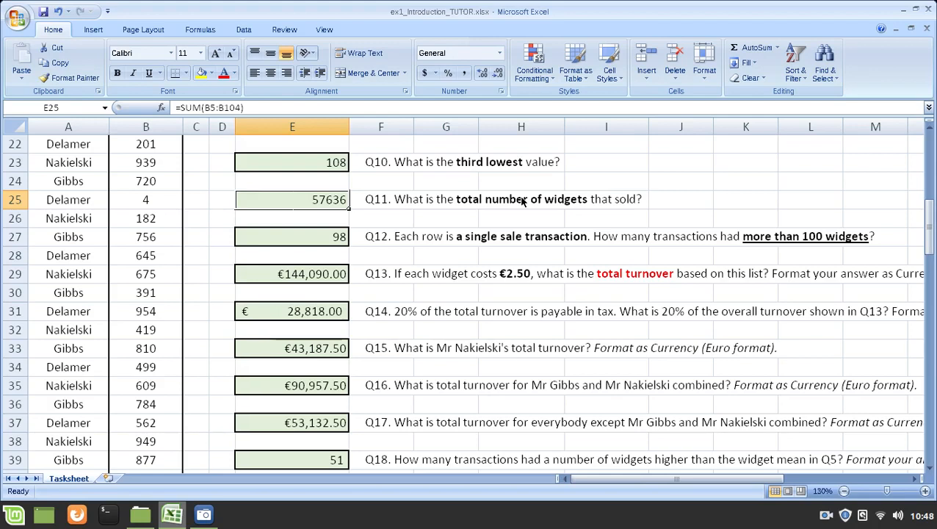
Step: View the Q12 formula in E27 and highlight individual sale transactions in columns A and B, from row 27 to row 30
click(336, 239)
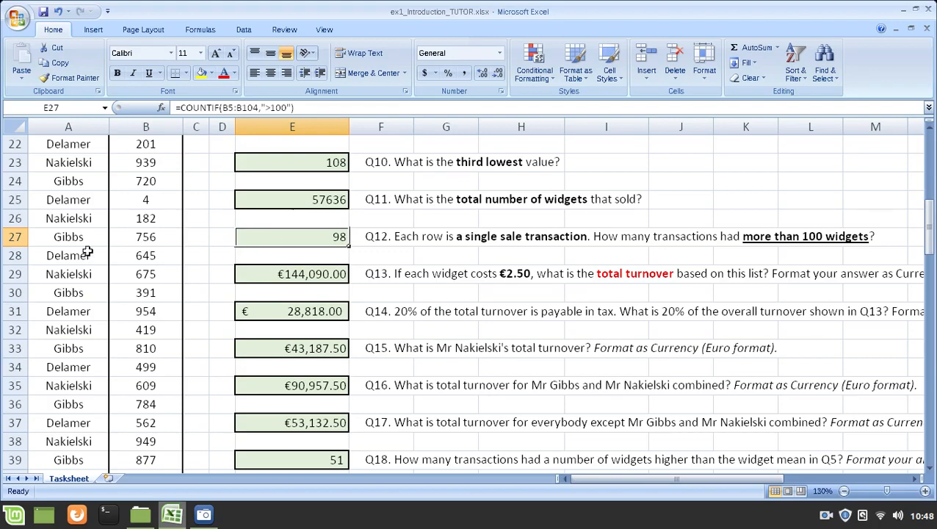
drag(62, 235, 129, 236)
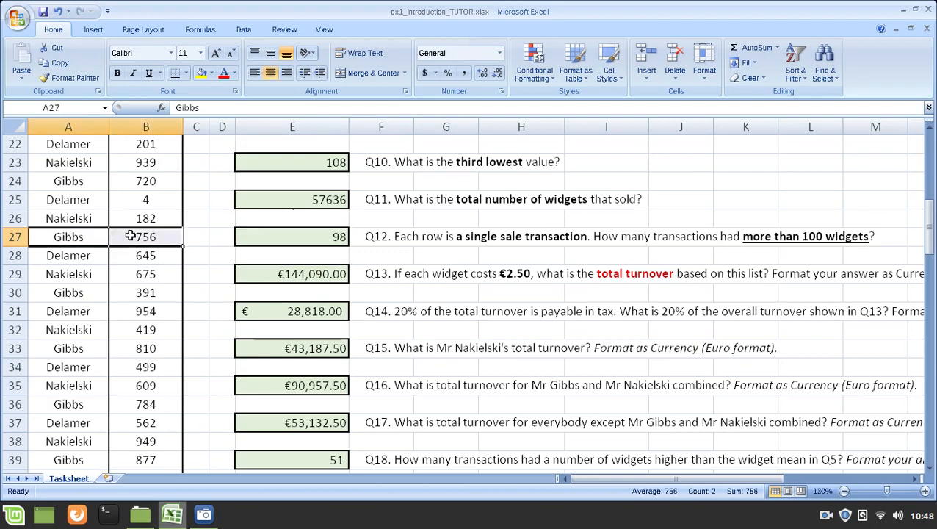
drag(67, 256, 152, 274)
click(73, 276)
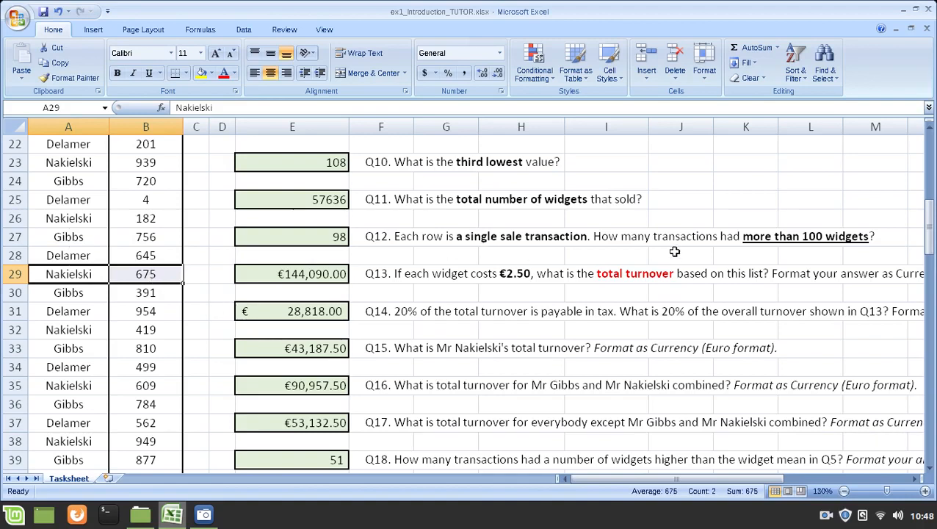
click(105, 292)
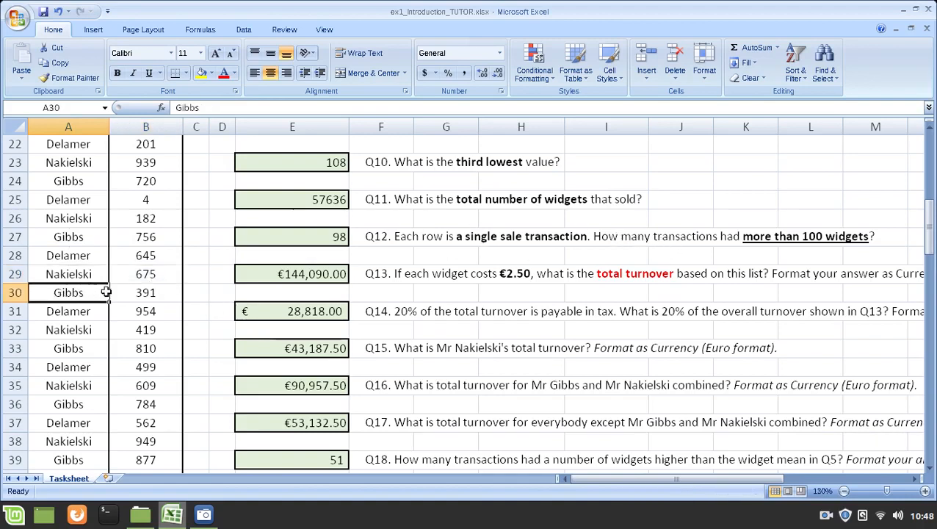
drag(106, 293, 133, 290)
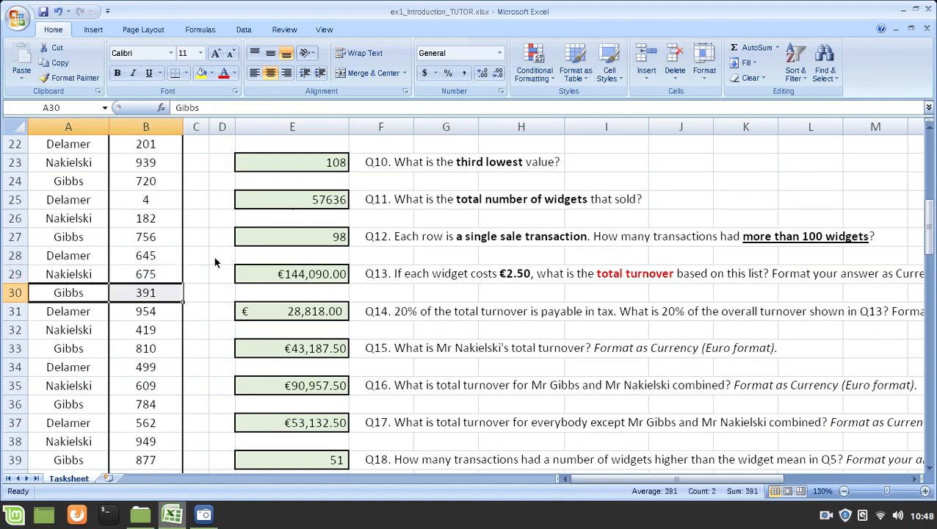
Step: Go through the Widgets column one value at a time from B5 down to B16, comparing each with 100
click(158, 236)
scroll(157, 220, up, 7)
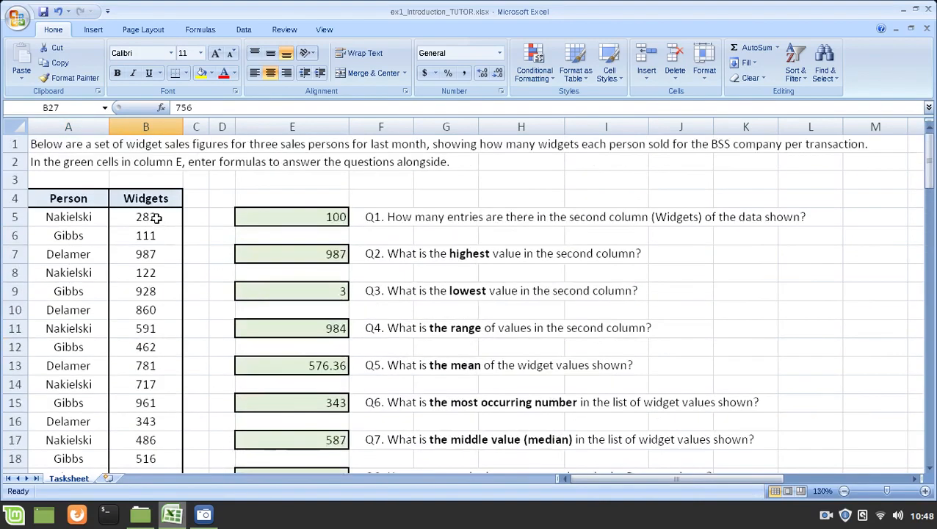
drag(150, 197, 148, 314)
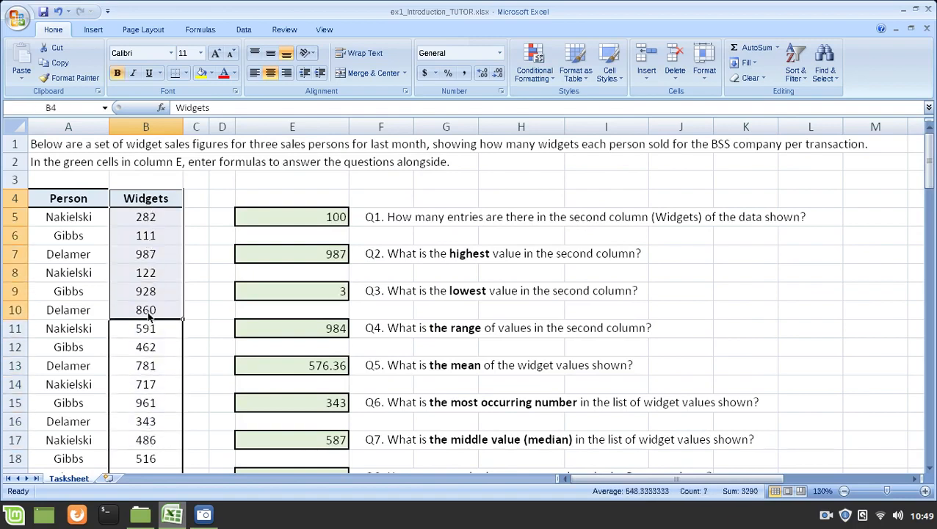
click(139, 215)
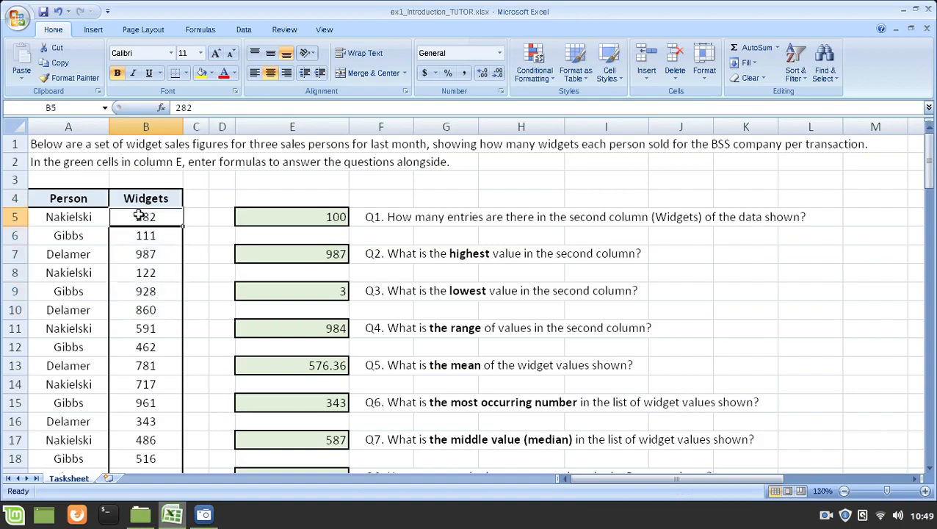
mouse_move(138, 215)
mouse_down()
mouse_move(138, 279)
mouse_move(137, 219)
mouse_up()
click(155, 250)
click(154, 218)
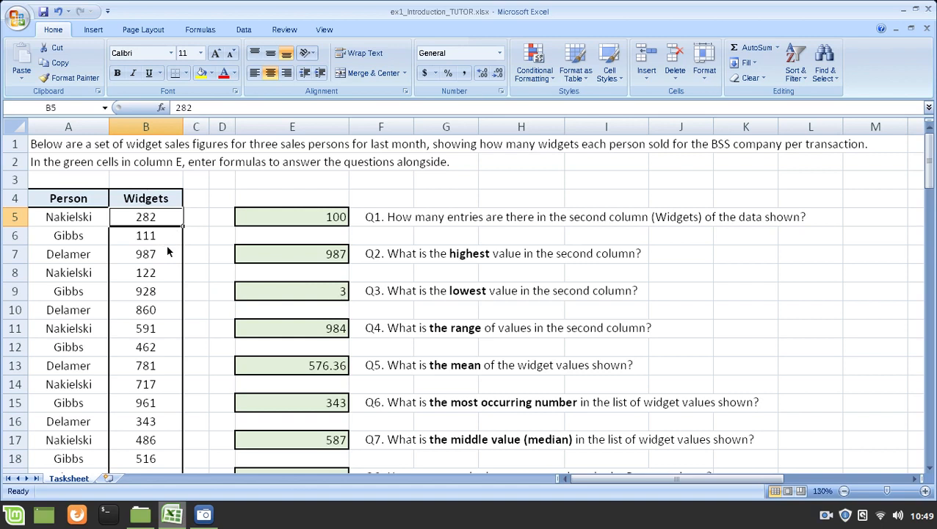
key(Down)
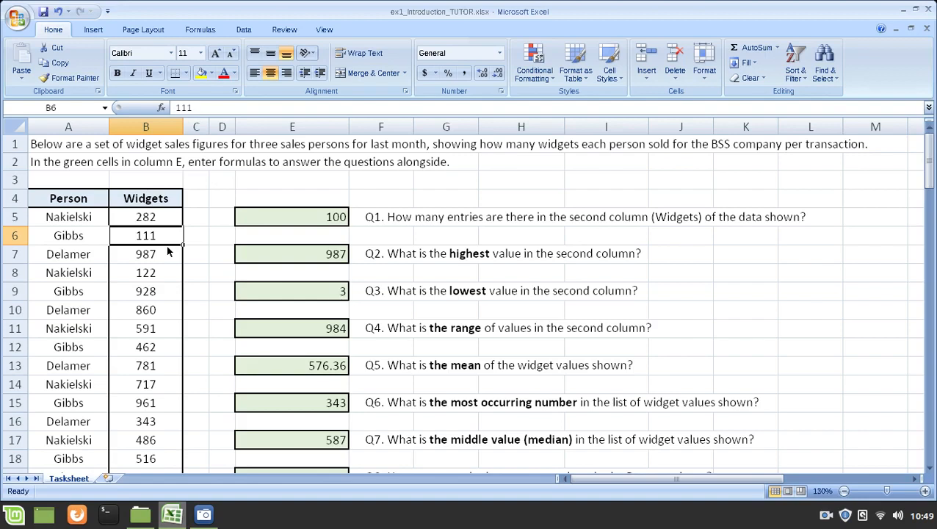
key(Down)
key(Down)
key(Down)
key(Down)
key(Down)
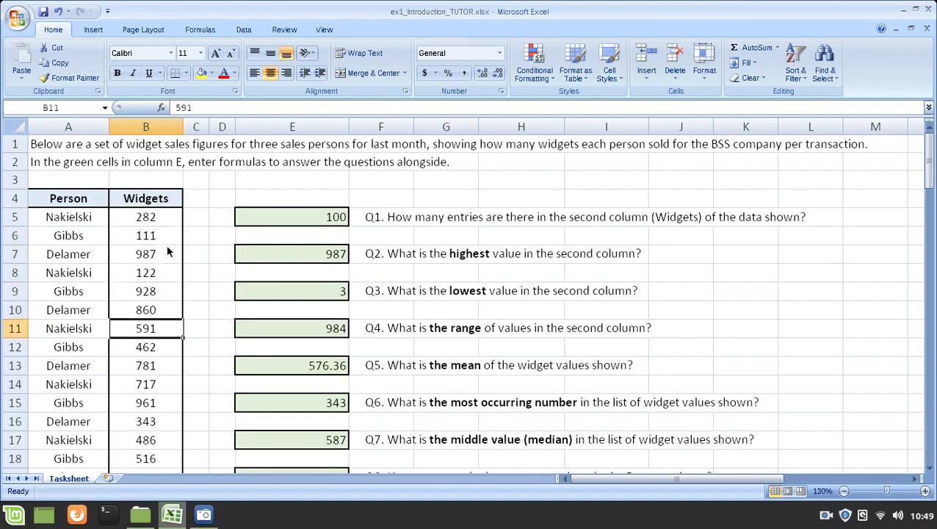
key(Down)
key(Down)
key(Down)
key(Down)
key(Down)
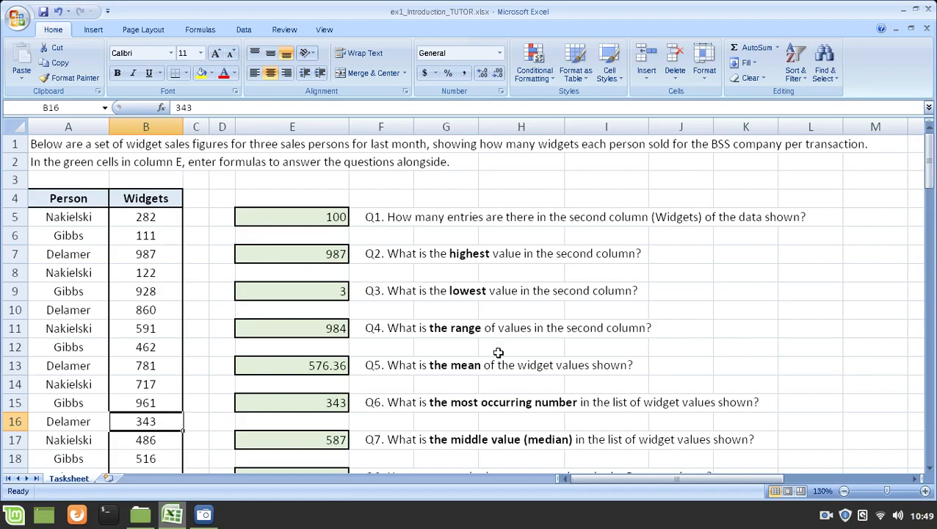
Step: Open the Q12 formula in E27 for editing and highlight its COUNTIF function name
scroll(507, 356, down, 2)
scroll(513, 334, down, 4)
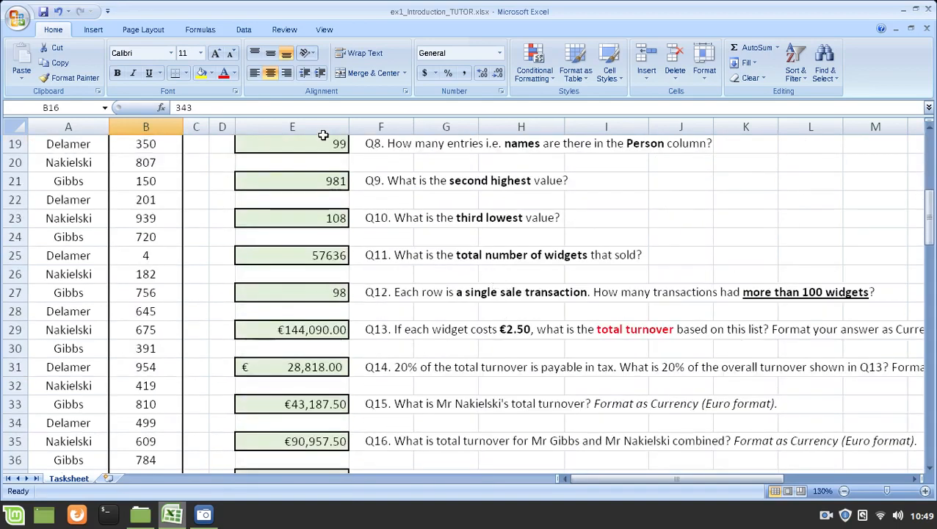
click(289, 293)
key(F2)
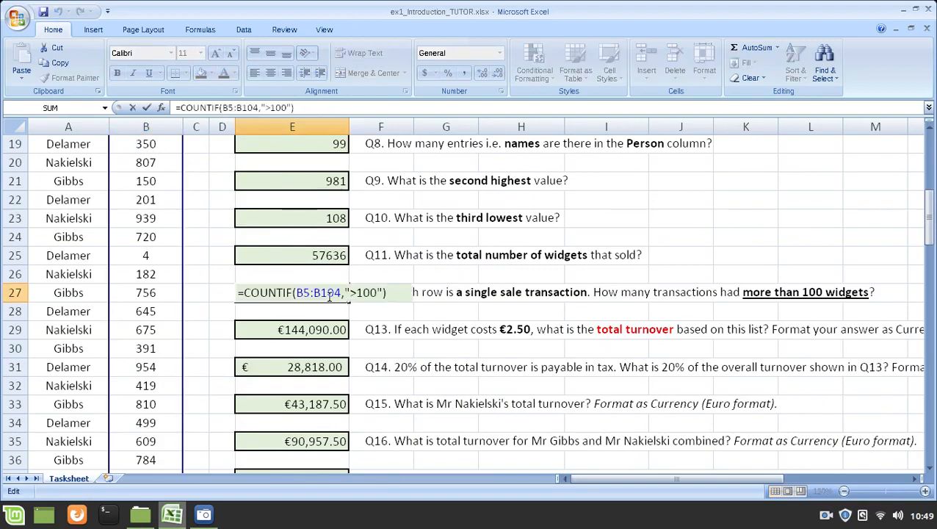
drag(245, 294, 292, 293)
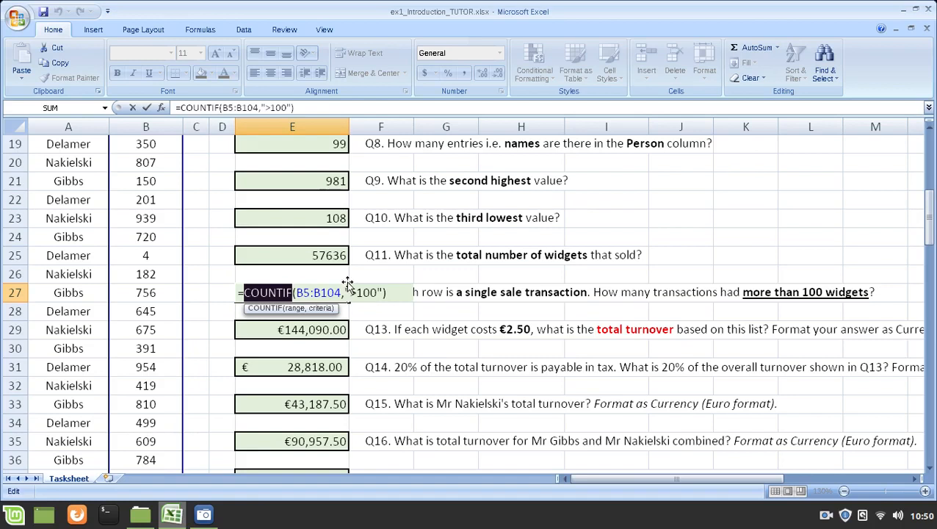
Step: Examine the COUNTIF arguments in E27, highlighting the B5:B104 range, the quoted ">100" criterion and the COUNT part of the name
drag(345, 293, 381, 292)
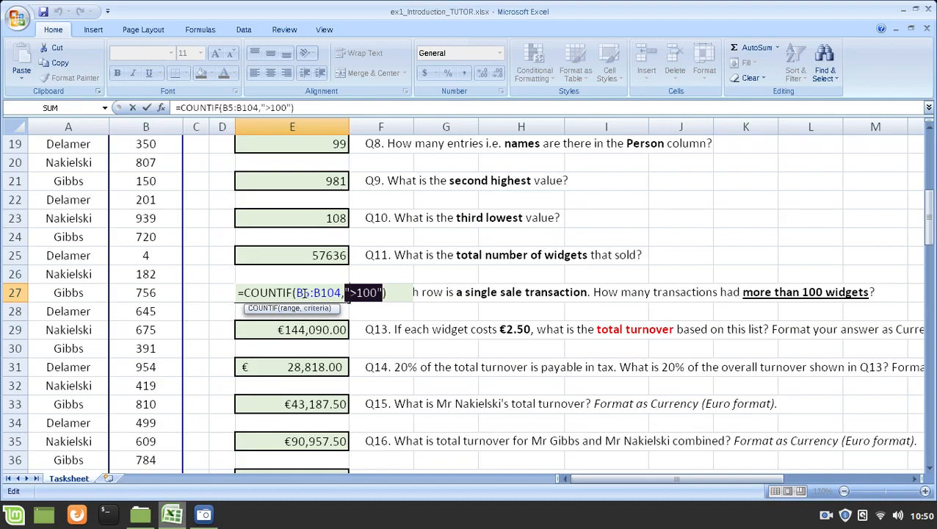
drag(296, 292, 342, 293)
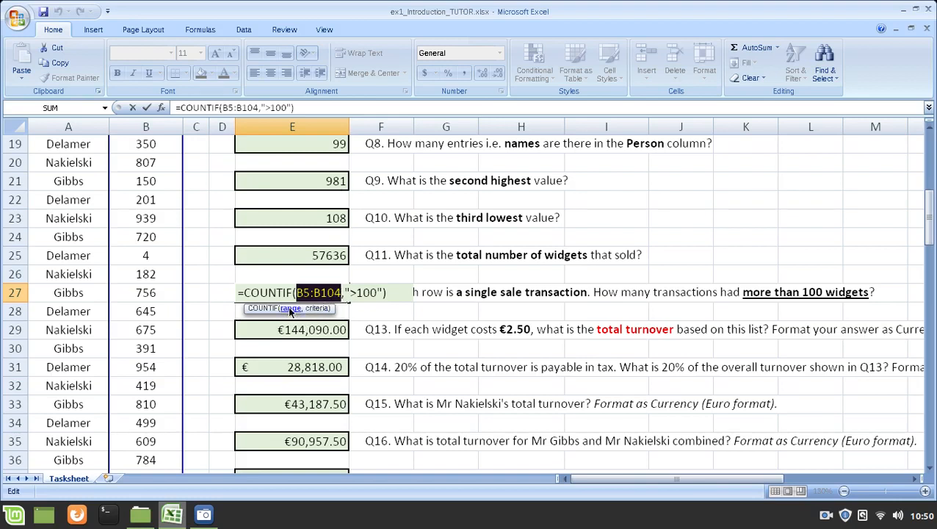
drag(345, 292, 382, 293)
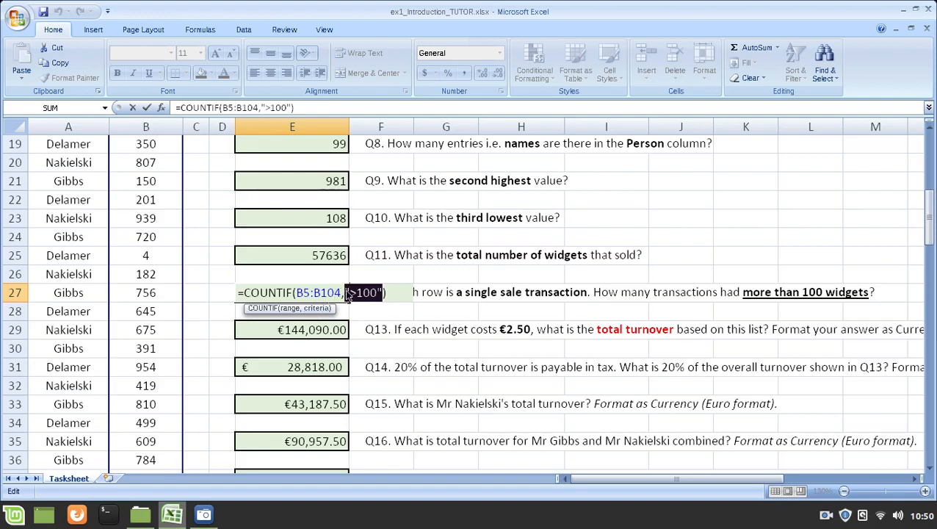
drag(350, 292, 377, 292)
click(351, 293)
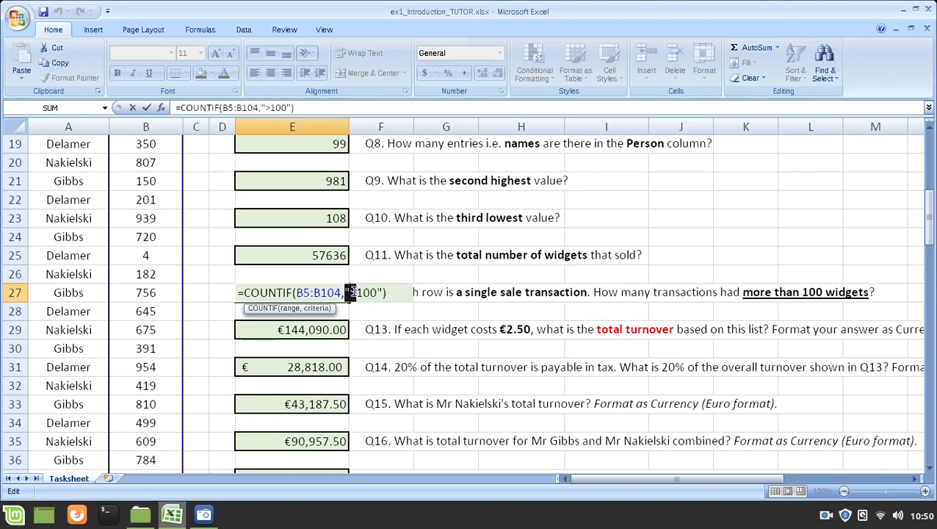
drag(351, 293, 377, 292)
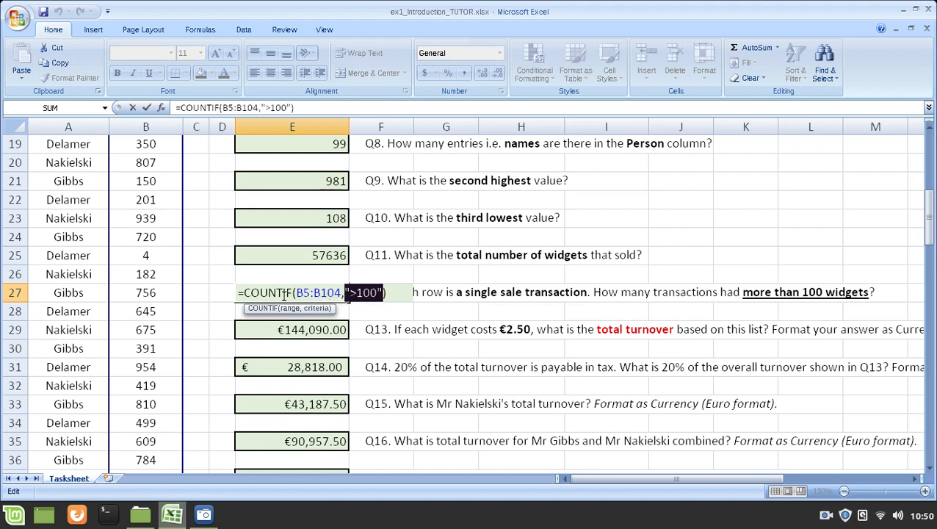
drag(284, 294, 246, 293)
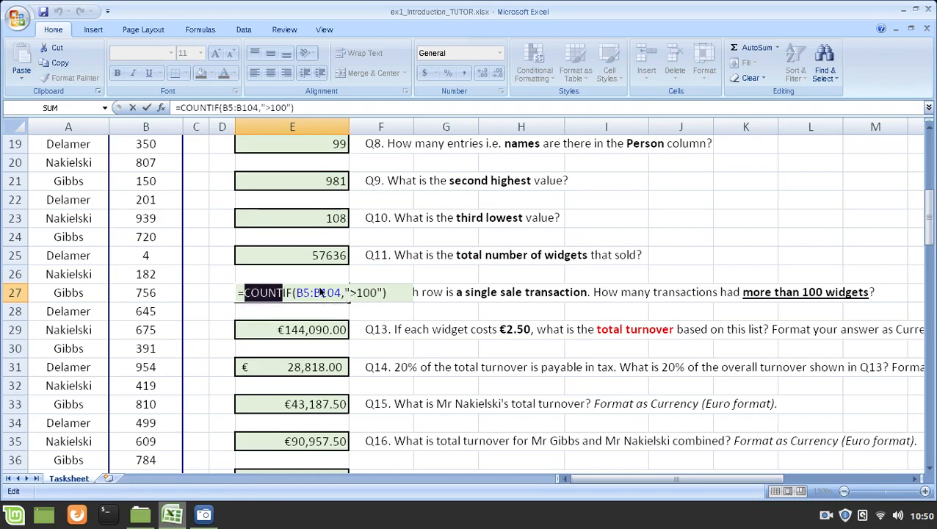
Step: Try the operator >= in the COUNTIF criterion of E27, and restore the plain > operator
click(354, 292)
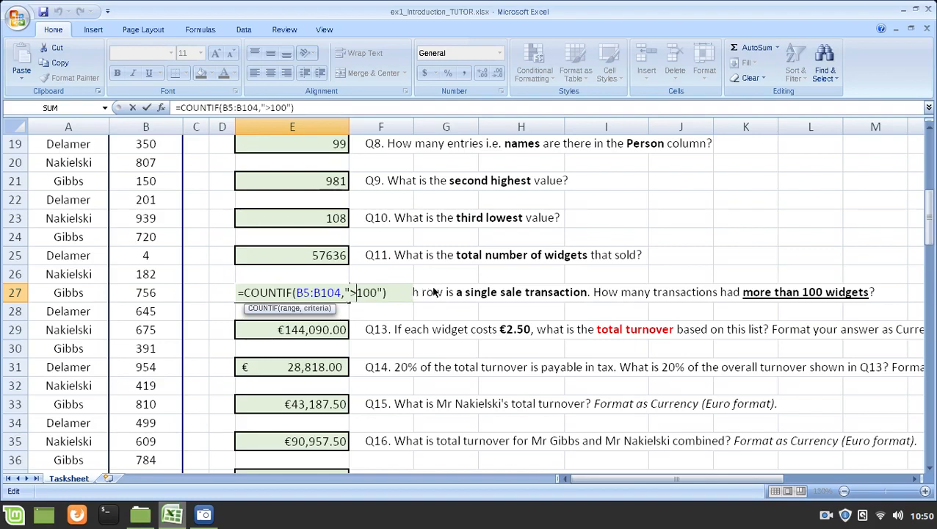
key(Delete)
text(<)
key(BackSpace)
text(>=)
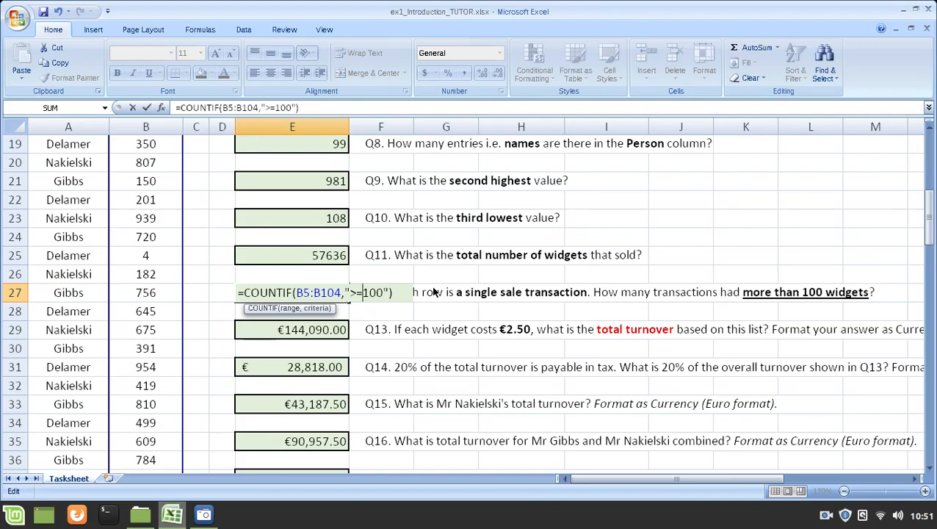
key(BackSpace)
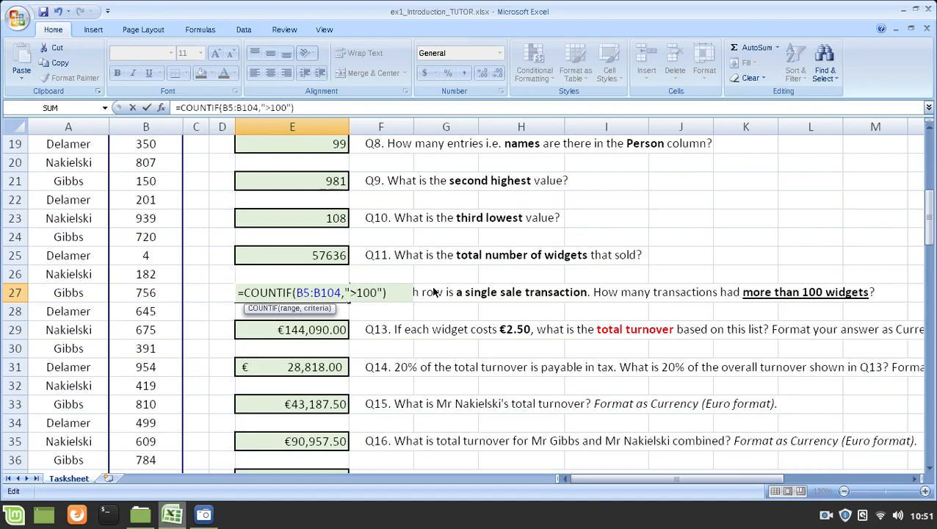
Step: Highlight the B5:B104 range argument in the Q12 COUNTIF formula in E27
key(shift+Left)
key(shift+Left)
key(shift+Left)
key(shift+Left)
key(shift+Left)
key(shift+Left)
key(shift+Left)
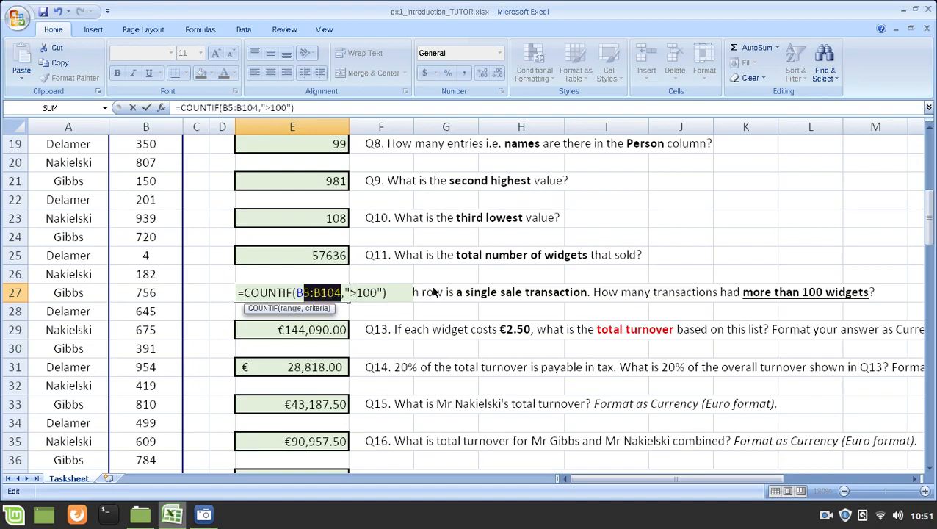
key(shift+Left)
Step: Highlight the quoted ">100" criterion in the E27 COUNTIF formula and close the formula unchanged
key(Right)
key(Right)
key(Right)
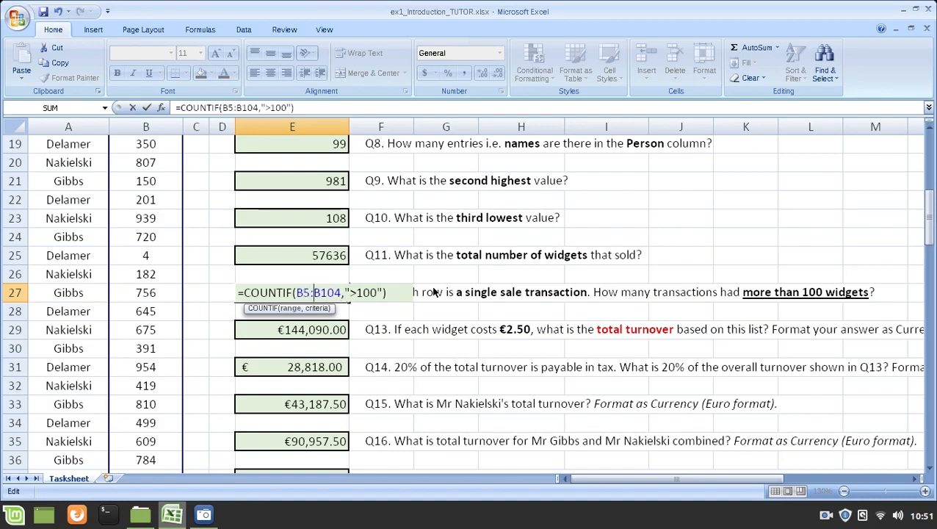
key(Right)
key(Right)
key(Right)
key(Right)
key(Right)
key(shift+Right)
key(shift+Right)
key(shift+Right)
key(shift+Right)
key(shift+Right)
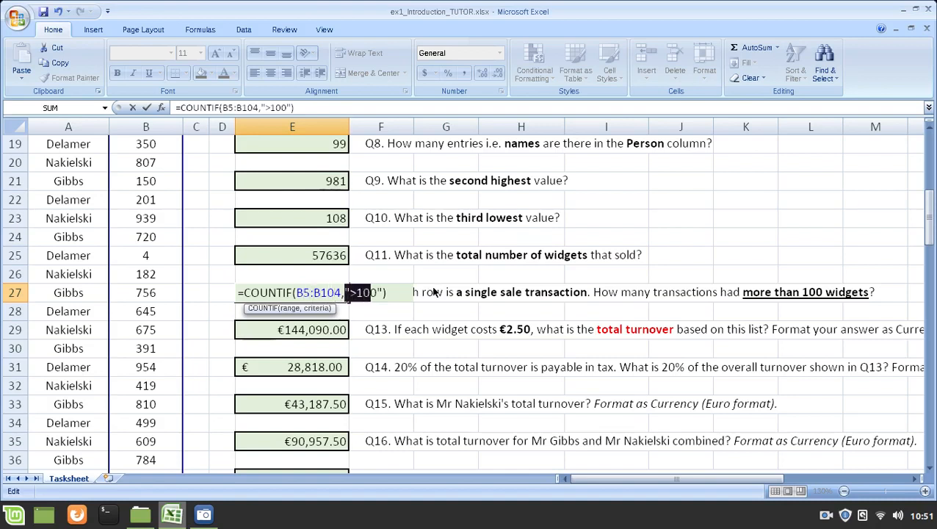
key(shift+Right)
key(shift+Right)
key(ctrl+Return)
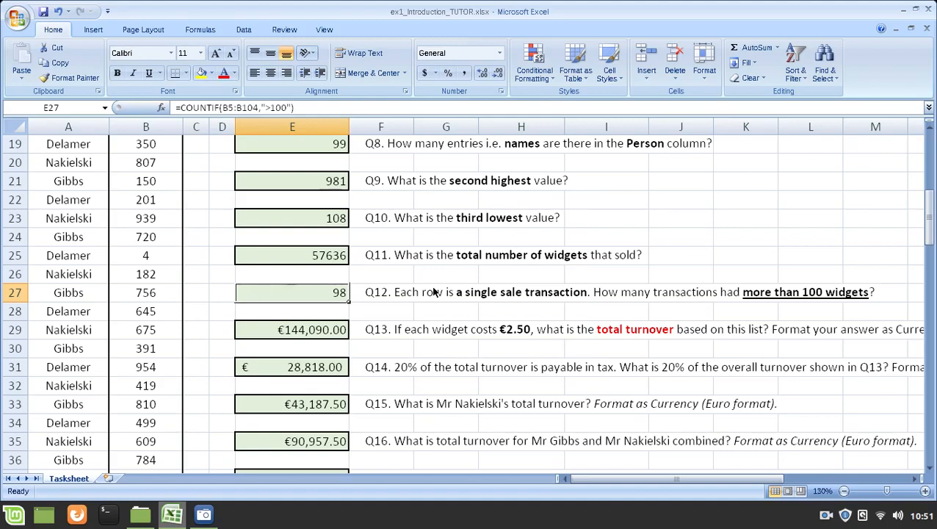
Step: Reopen the E27 formula and highlight everything after its equals sign
key(F2)
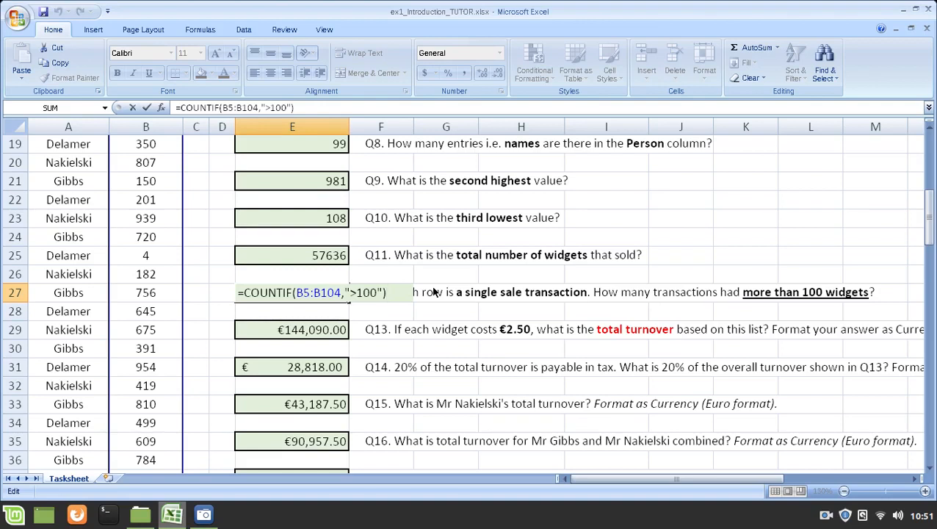
key(shift+Home)
key(shift+Right)
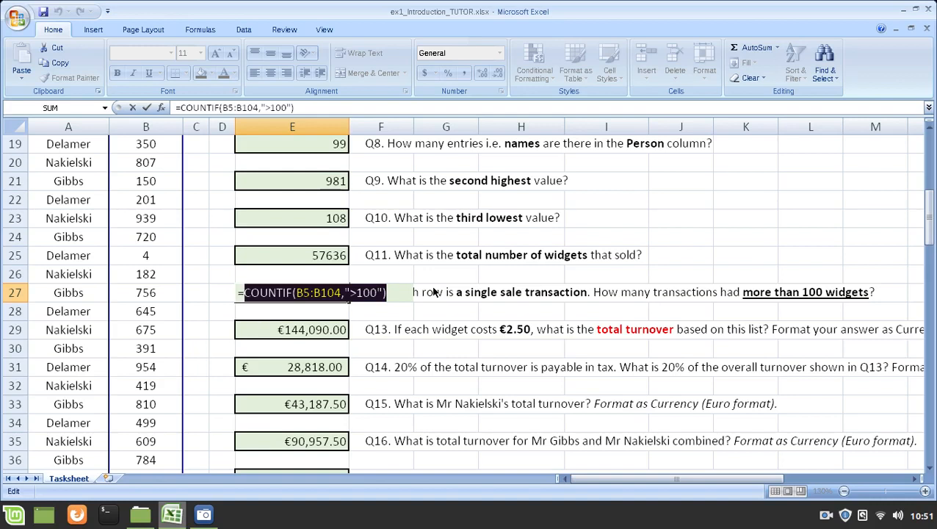
key(End)
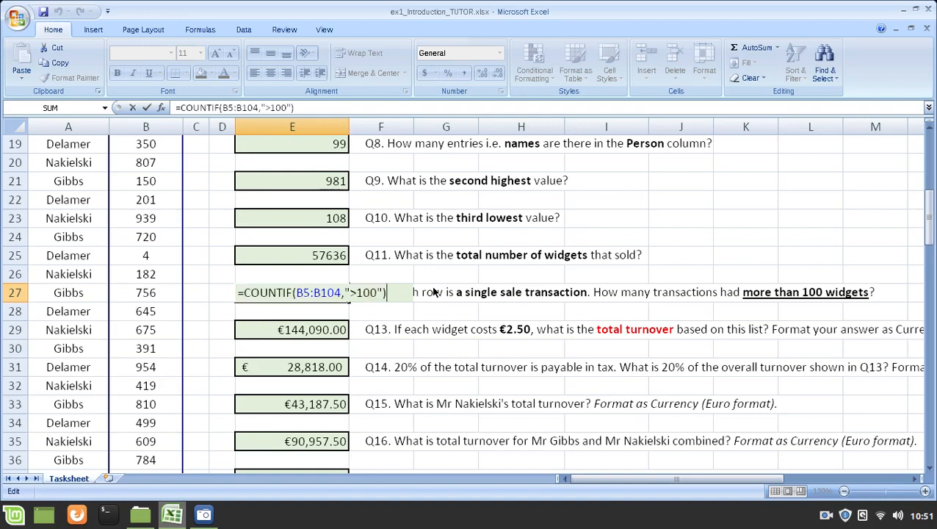
Step: Try appending a plus sign and a second COUNTIF to the E27 formula, and remove the addition
text(+COUN)
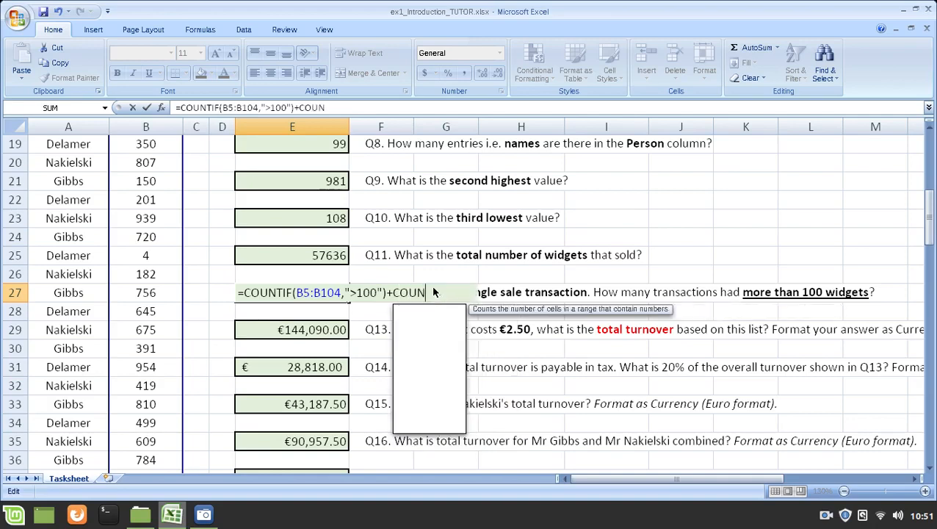
key(Down)
key(Down)
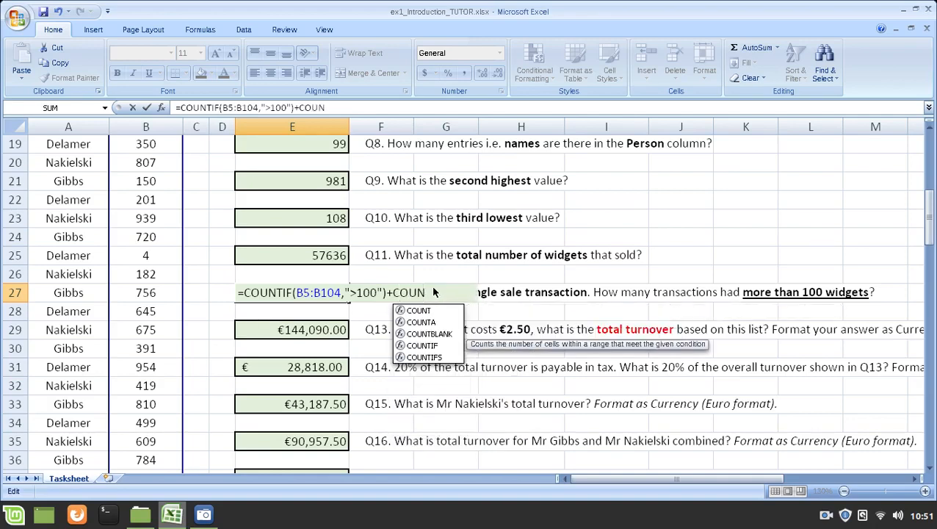
double_click(439, 346)
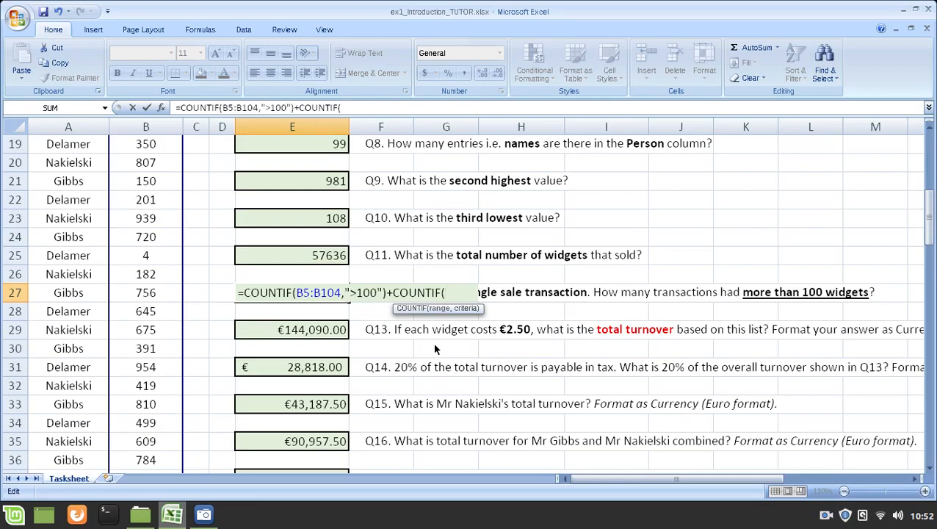
key(BackSpace)
key(BackSpace)
key(BackSpace)
key(BackSpace)
key(BackSpace)
key(BackSpace)
key(BackSpace)
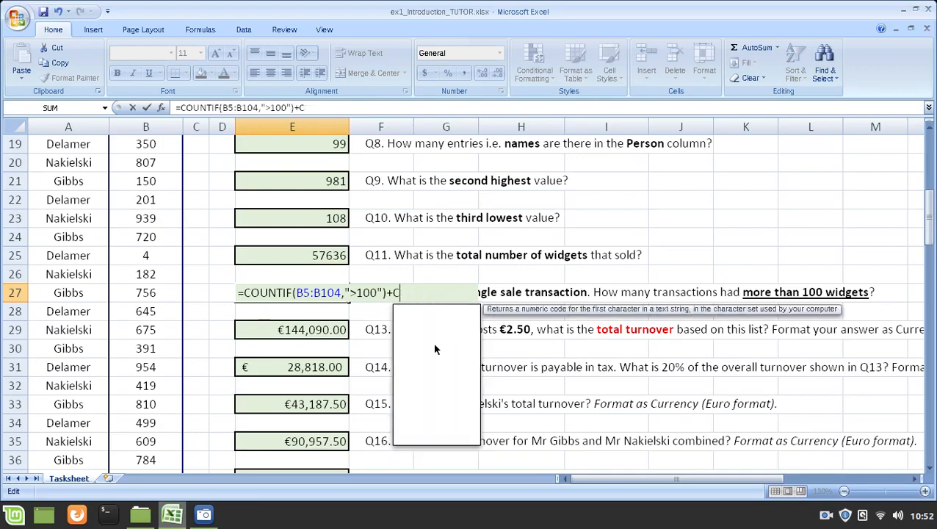
key(BackSpace)
key(BackSpace)
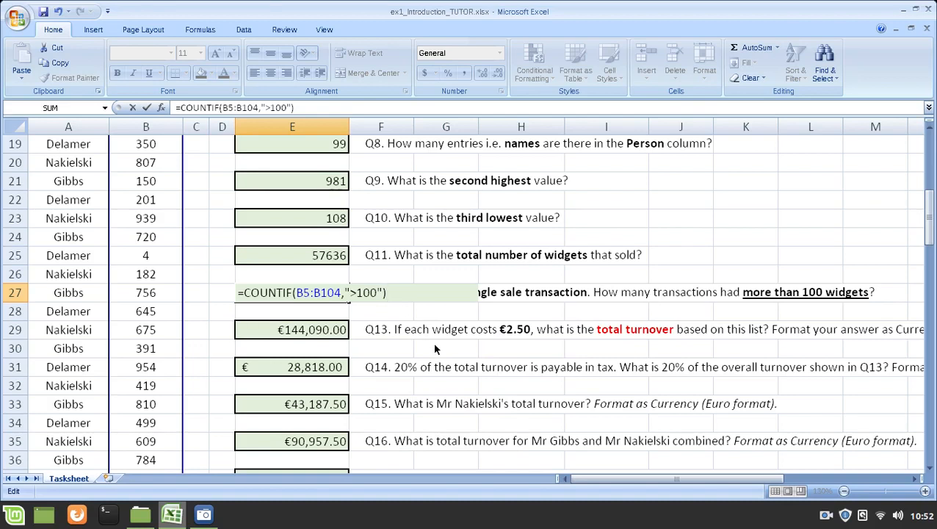
key(ctrl+Return)
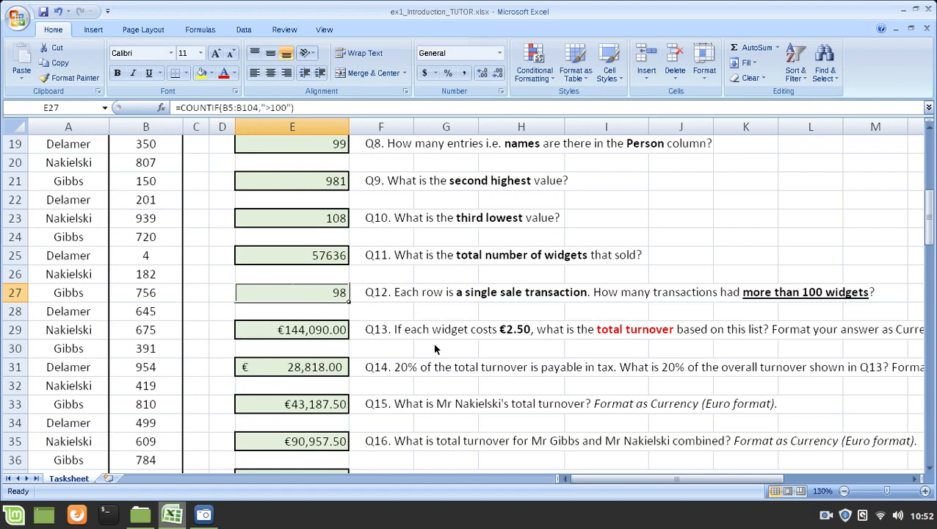
Step: Select the Q13 answer cell E29 and read the full question, including its €2.50 widget cost and Currency format instruction
click(330, 329)
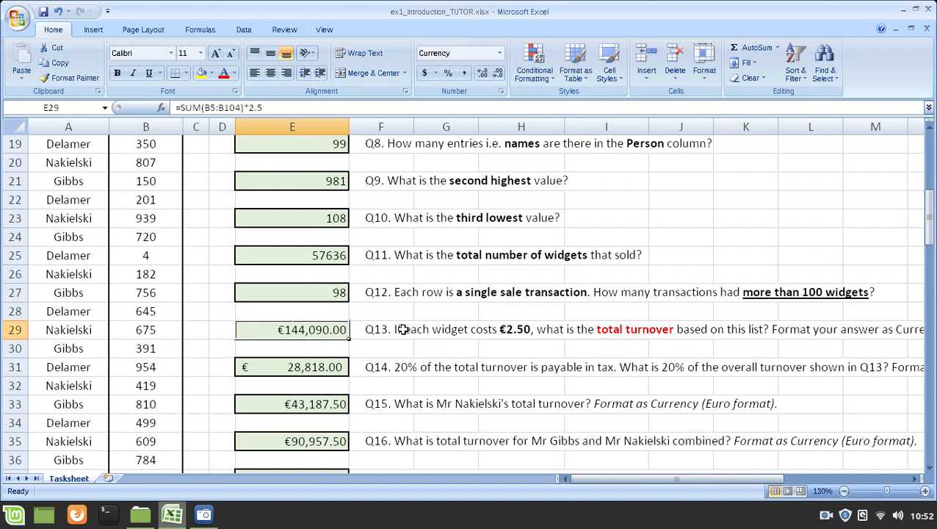
scroll(404, 326, down, 1)
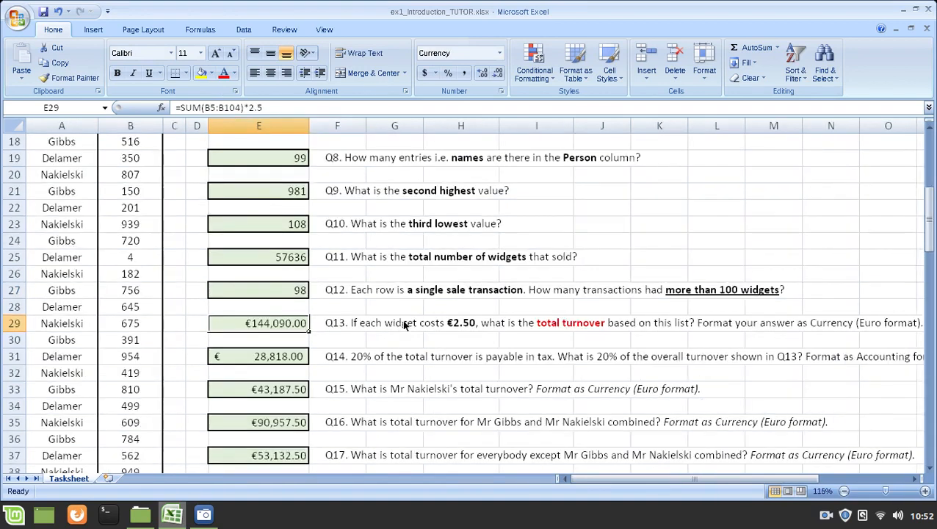
scroll(403, 325, down, 1)
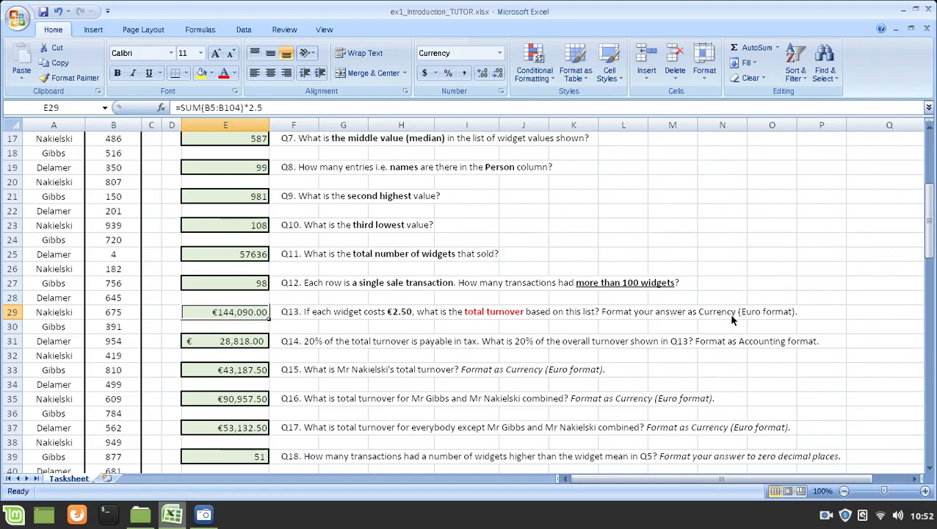
ctrl+scroll(244, 305, up, 2)
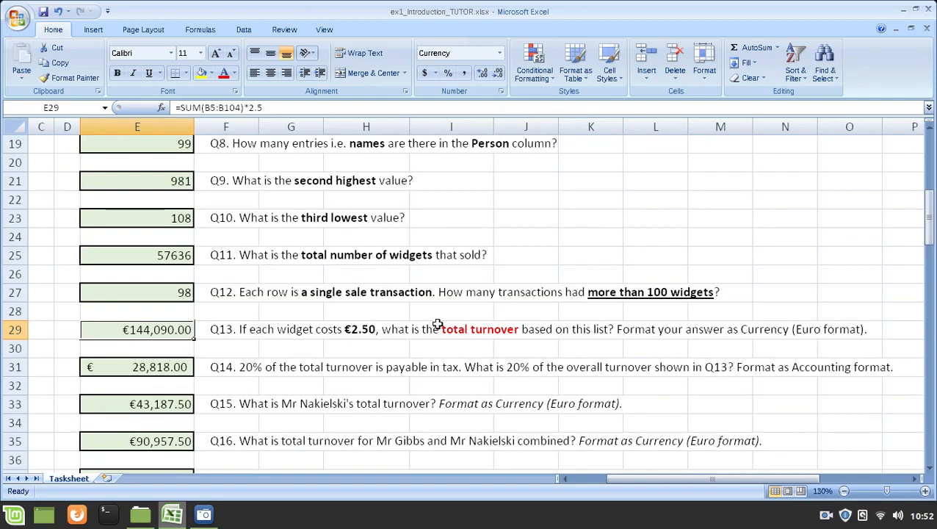
key(Left)
key(Left)
key(Left)
key(Left)
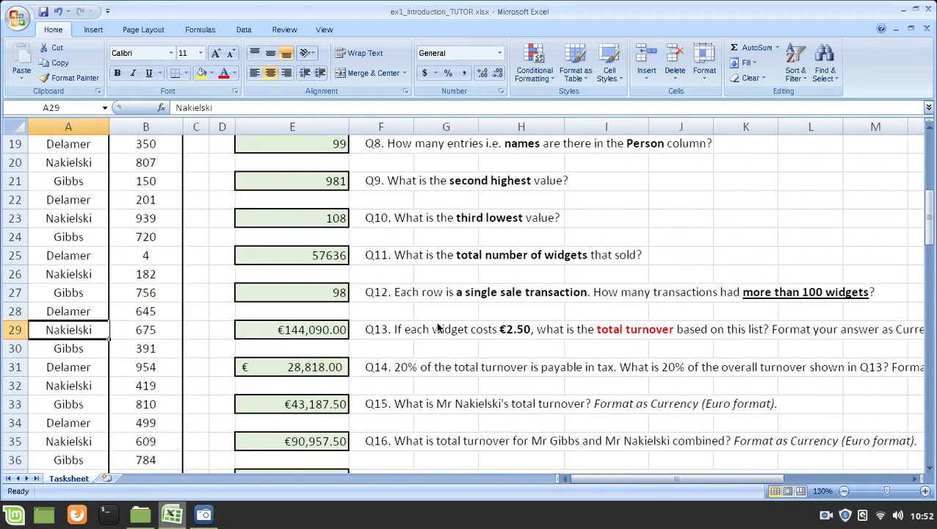
Step: Open the Q13 formula in E29, highlight the *2.5 multiplier after the SUM function, and close the formula
click(305, 328)
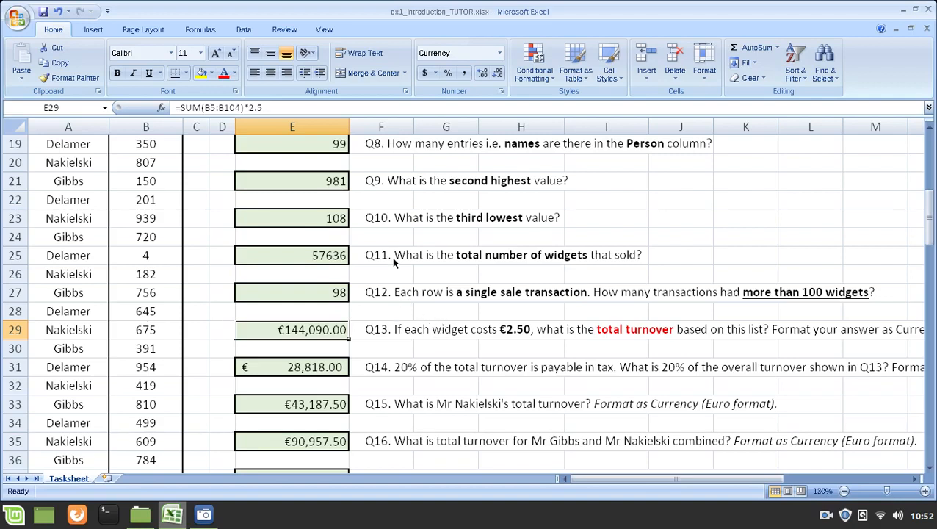
key(F2)
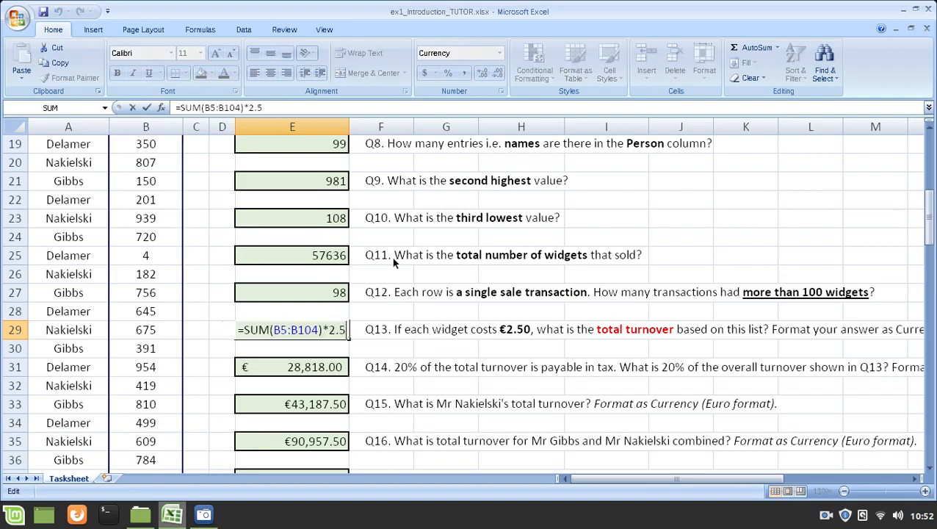
drag(246, 330, 347, 329)
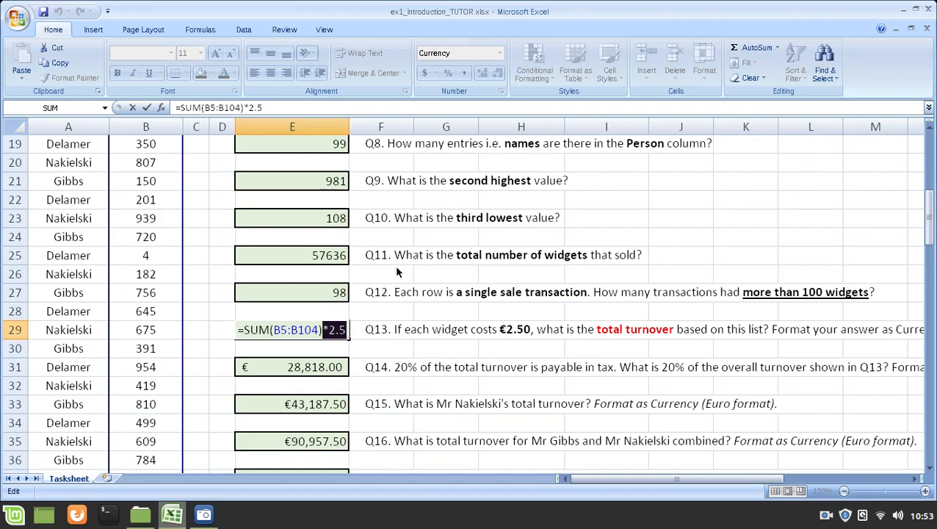
key(shift+Right)
key(Return)
key(Up)
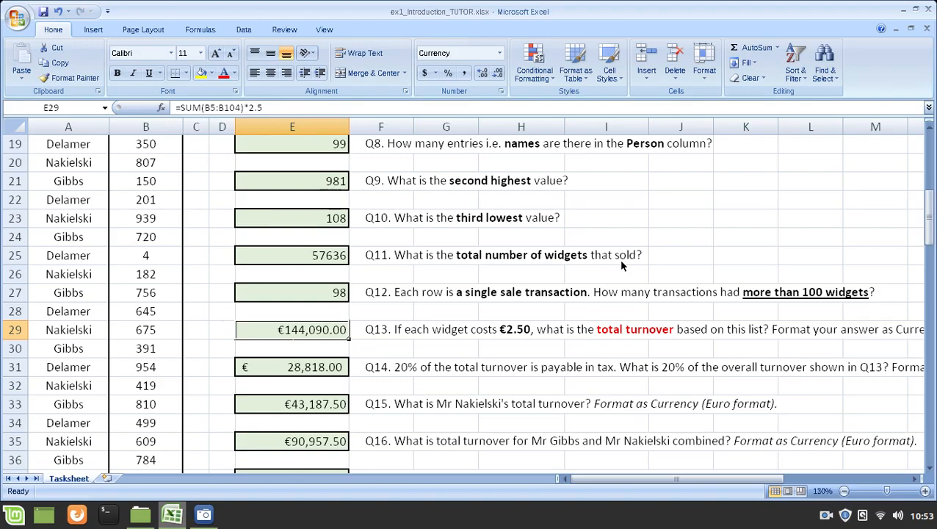
Step: Check the number format settings of E29, including its category, decimal places and currency symbol
key(ctrl+1)
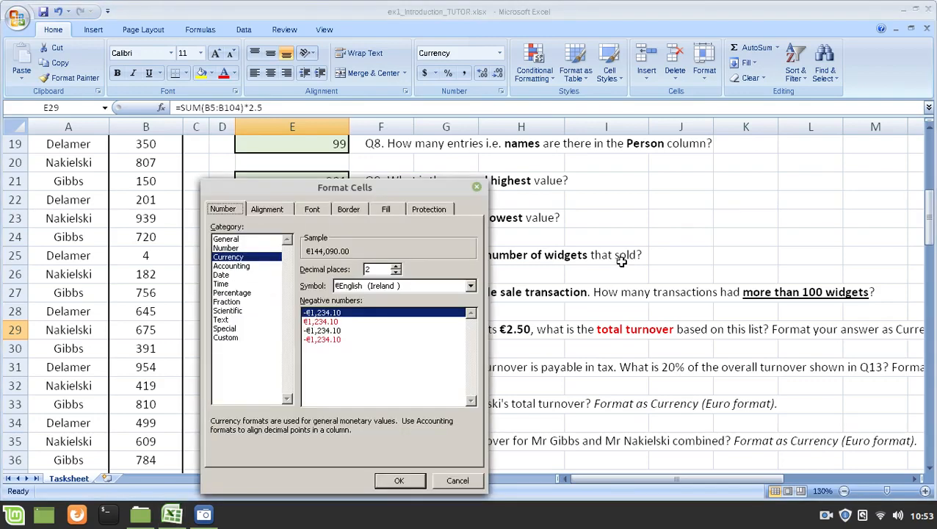
drag(354, 194, 492, 101)
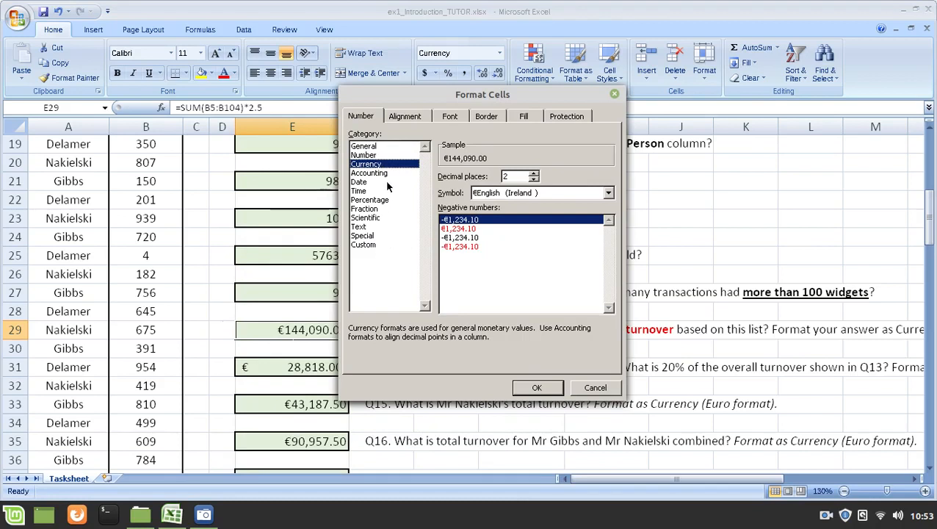
click(537, 389)
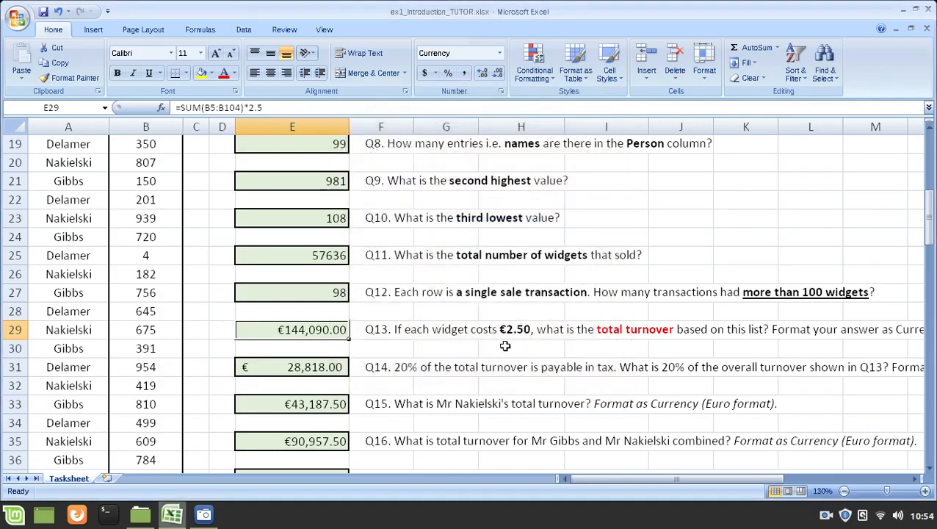
Step: Read the full Q14 question about 20% tax beside E31, highlighting its Accounting format instruction in N31:O31
click(309, 366)
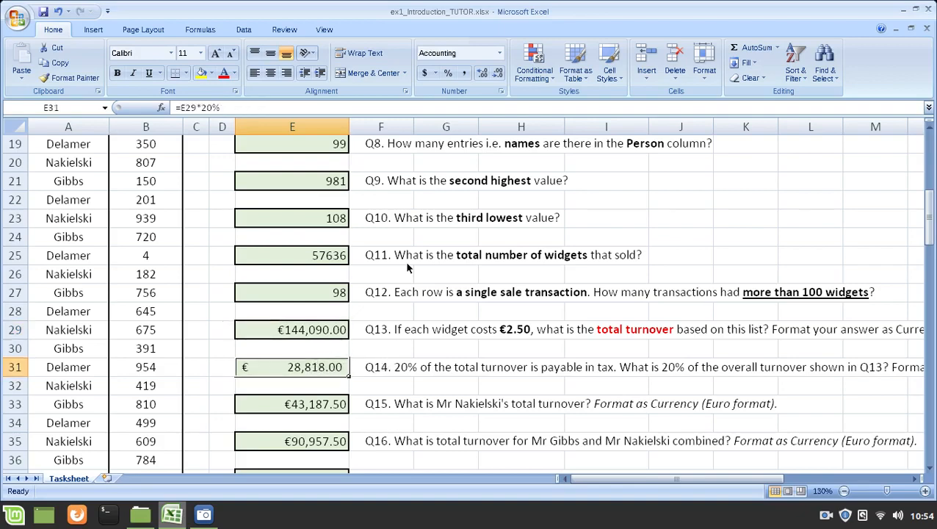
scroll(485, 272, down, 1)
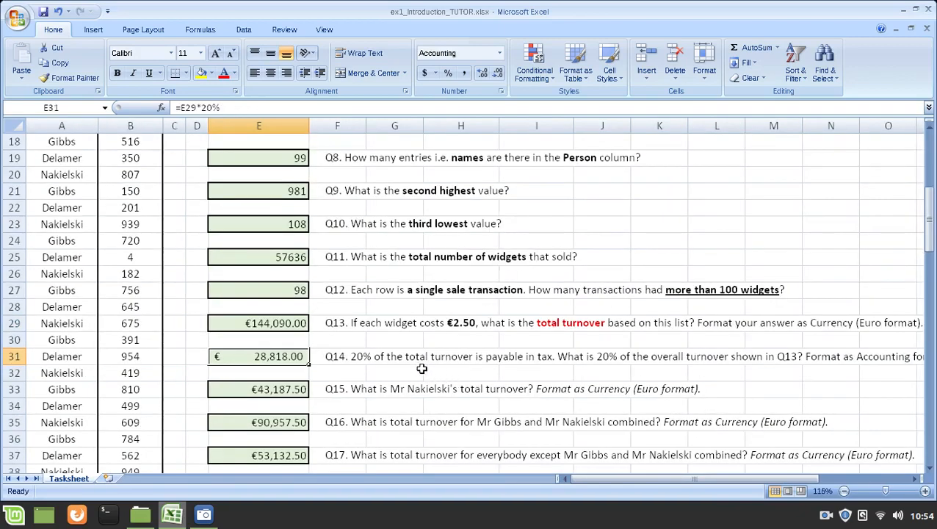
scroll(411, 358, up, 1)
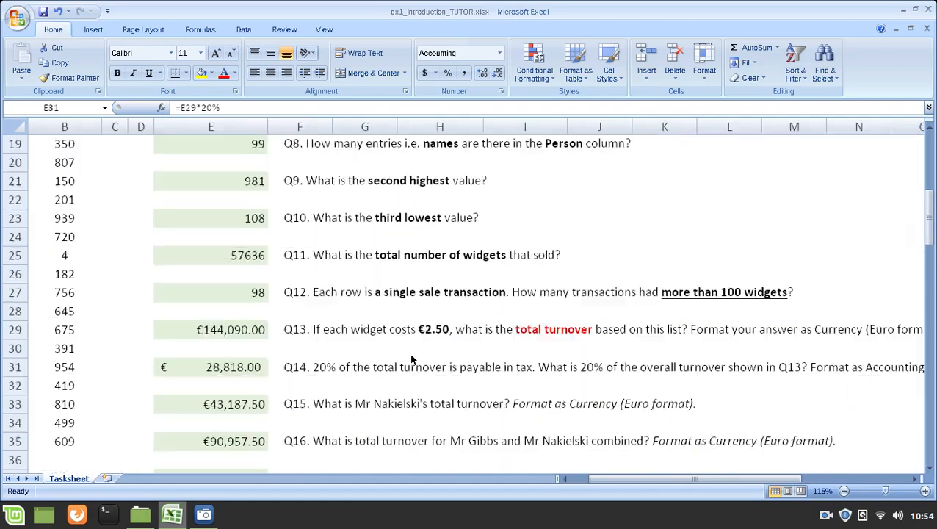
click(223, 330)
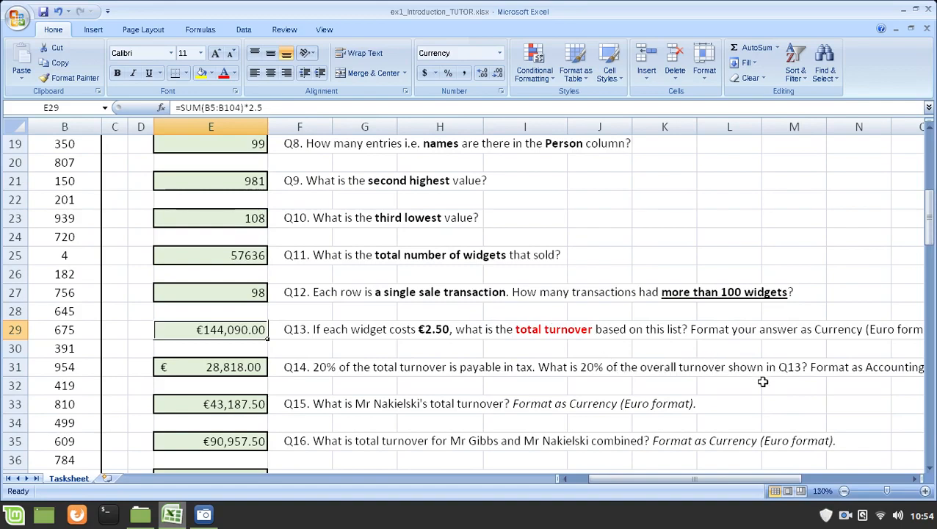
drag(771, 478, 801, 478)
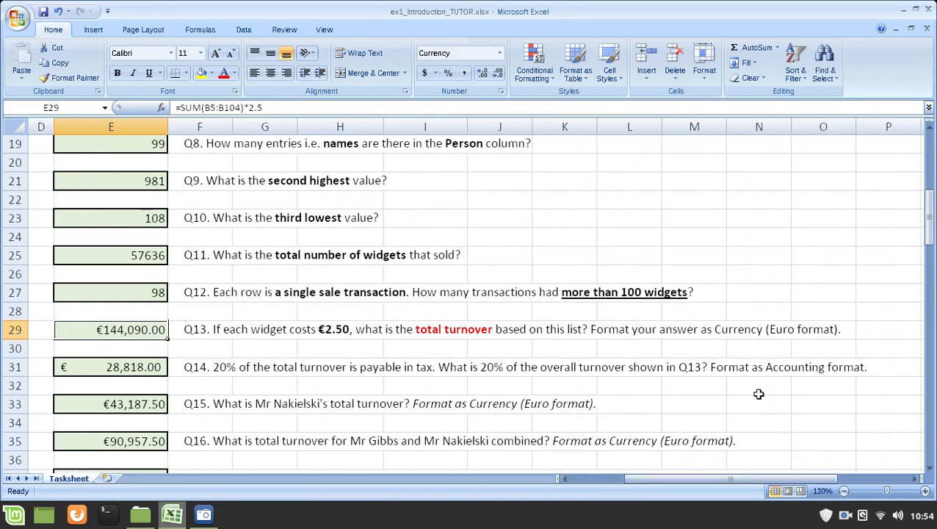
drag(736, 366, 845, 372)
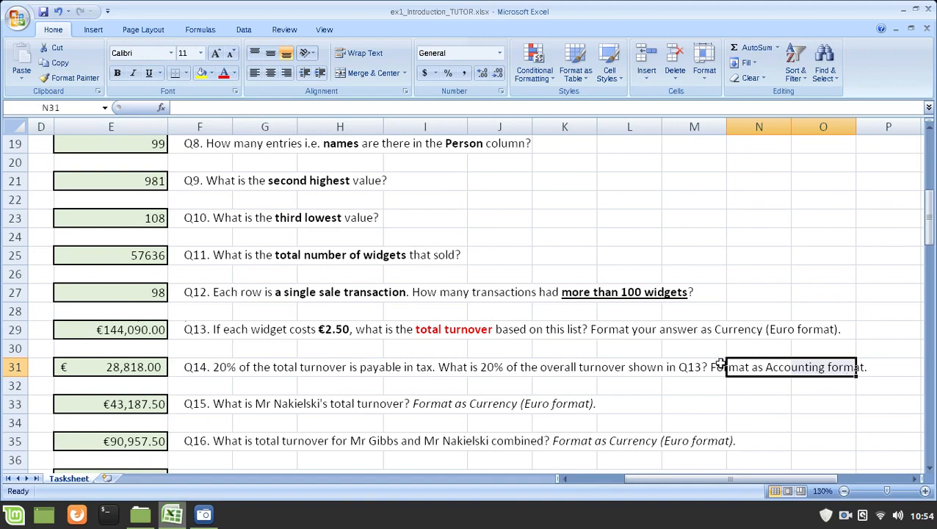
drag(657, 478, 628, 479)
Step: Compare E29 with the Q14 answer cell E31, and highlight the E29 reference in the E31 formula
click(213, 326)
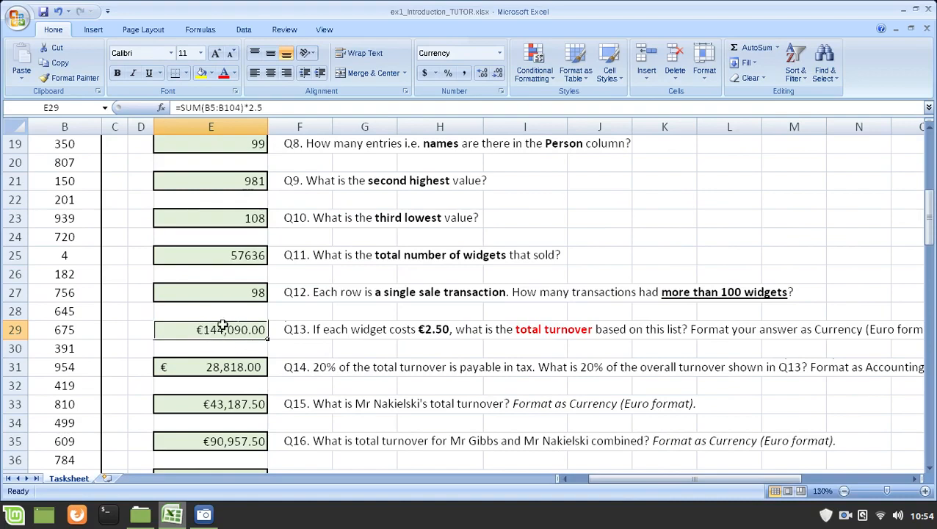
click(215, 364)
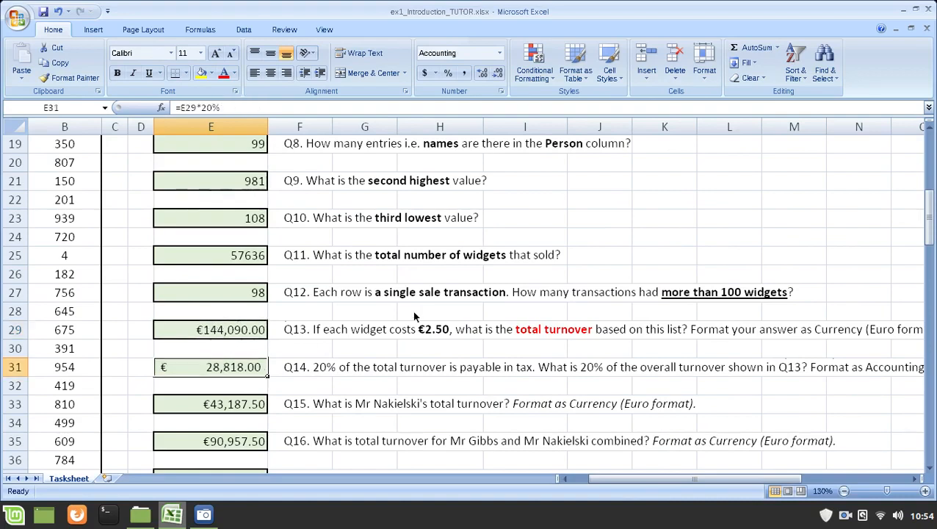
key(F2)
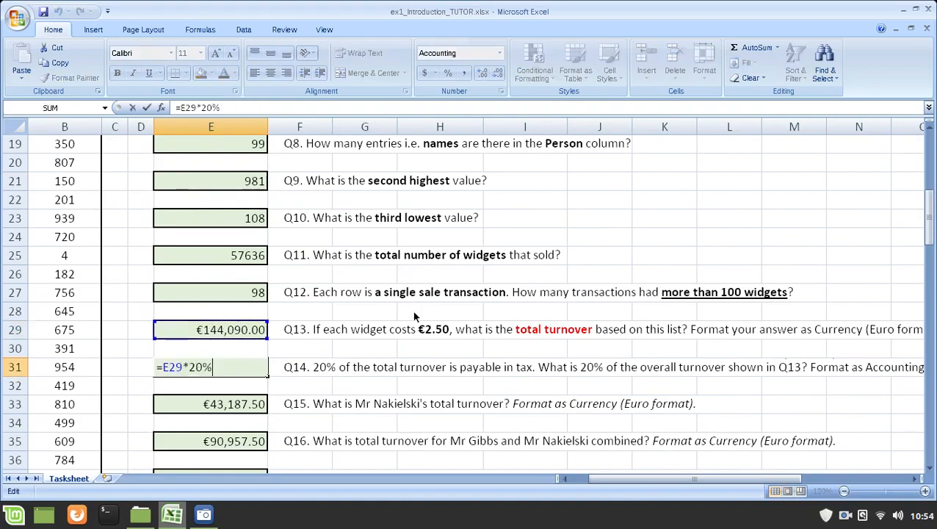
drag(165, 366, 182, 367)
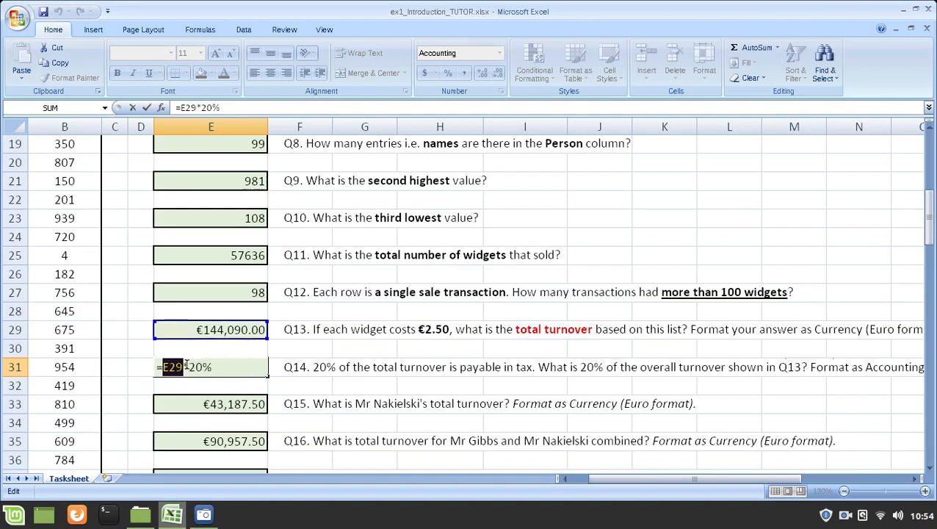
Step: Highlight the 20% multiplier in the Q14 formula in E31 and close the formula
drag(188, 368, 218, 368)
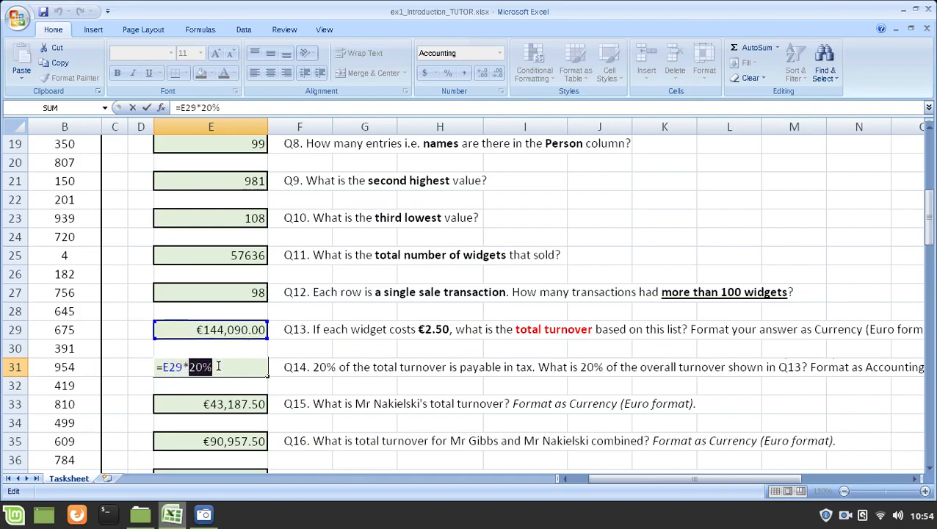
click(218, 367)
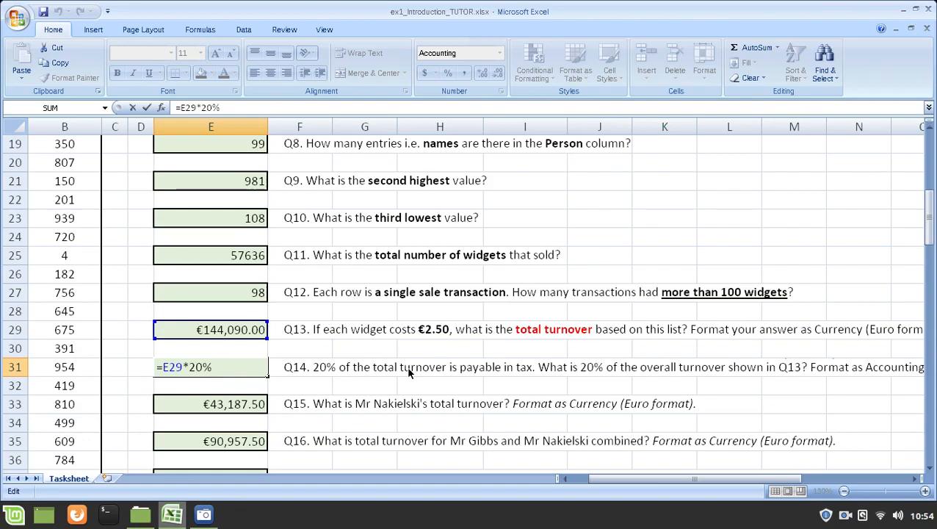
key(ctrl+Return)
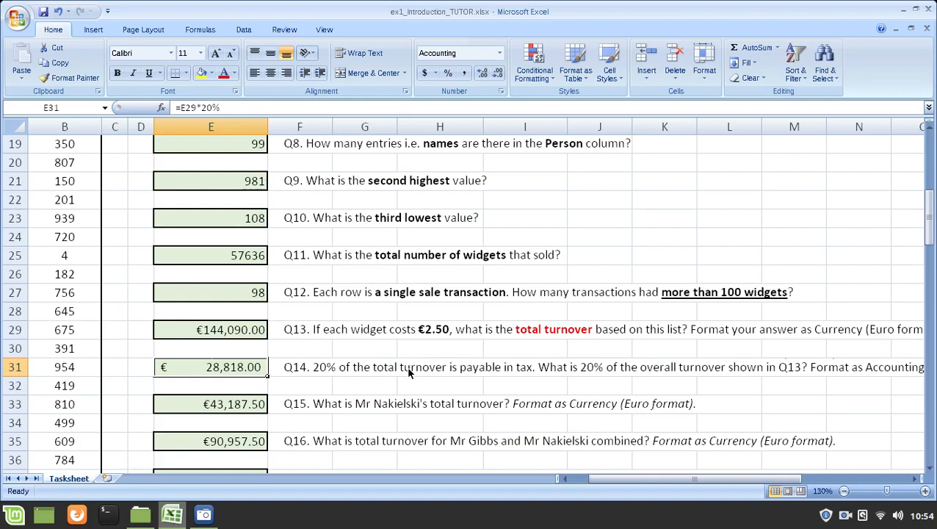
Step: Replace the 20% multiplier in the E31 formula with the decimal 0.2
key(F2)
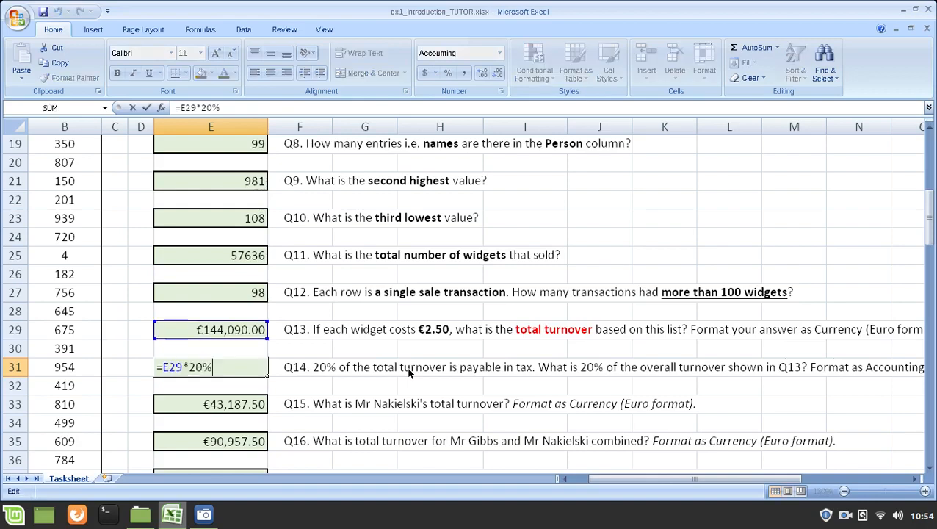
key(shift+Left)
key(shift+Left)
text(0)
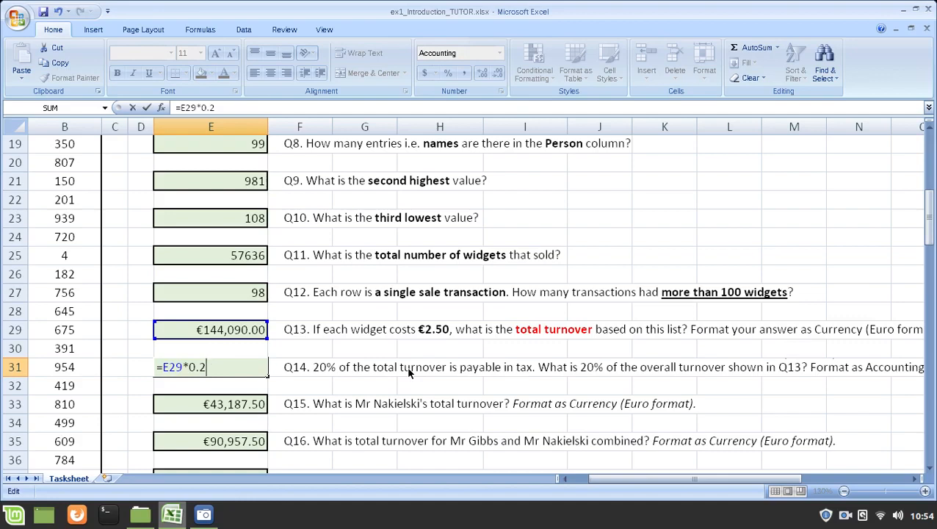
key(shift+Right)
key(Return)
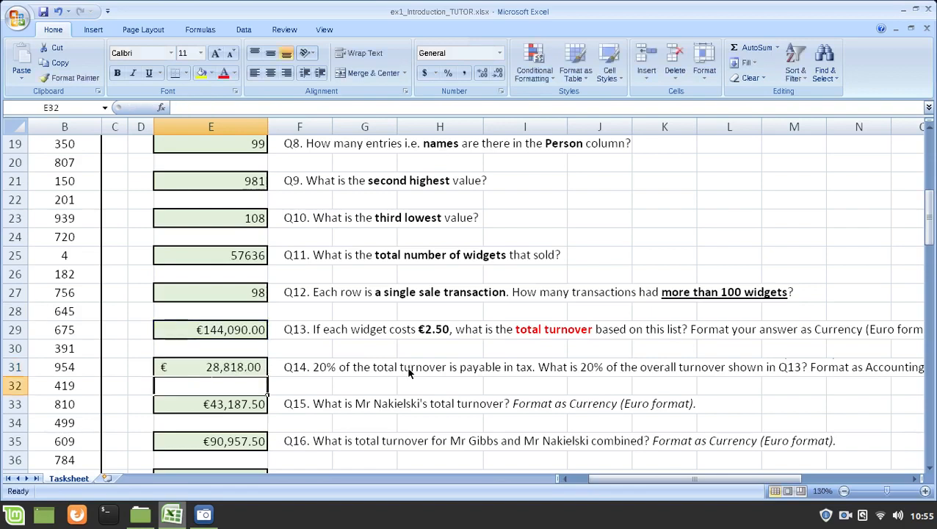
Step: Restore the 20% multiplier in the E31 formula in place of the decimal
key(Up)
key(F2)
key(BackSpace)
key(BackSpace)
key(BackSpace)
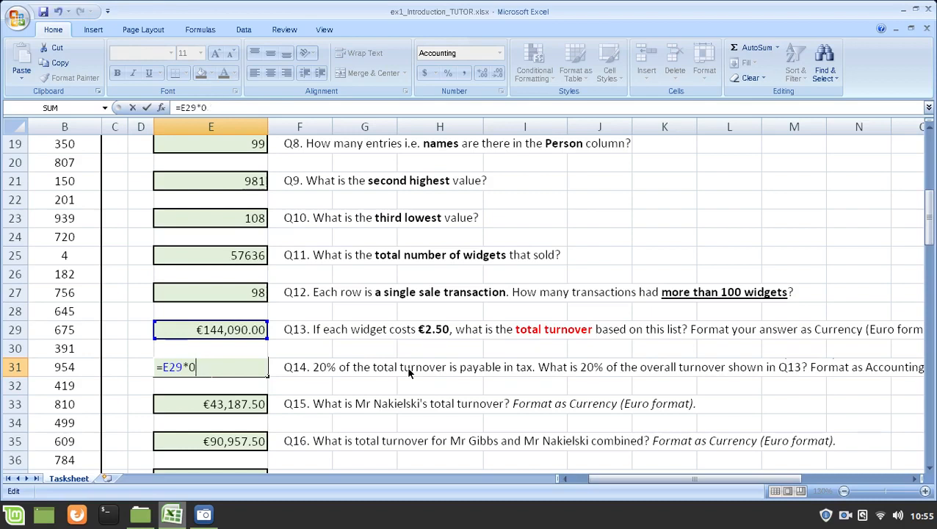
text(20%)
key(Return)
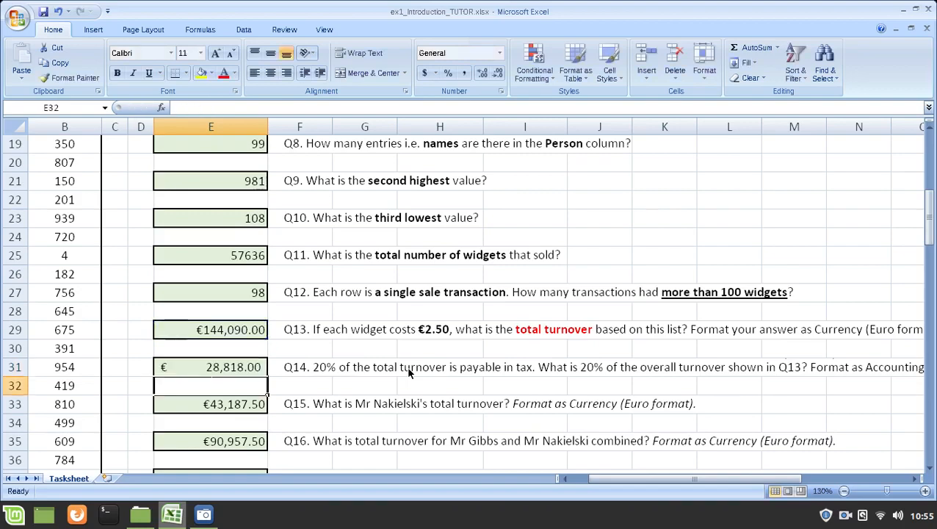
Step: Inspect the Q15 answer cell E33, and highlight the names in A23:A31 and the whole Person column
scroll(376, 323, down, 1)
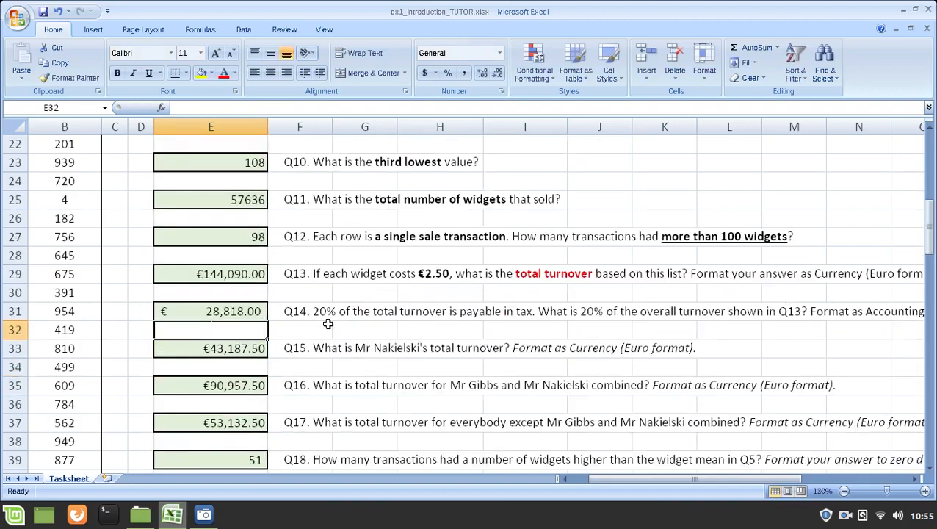
click(247, 350)
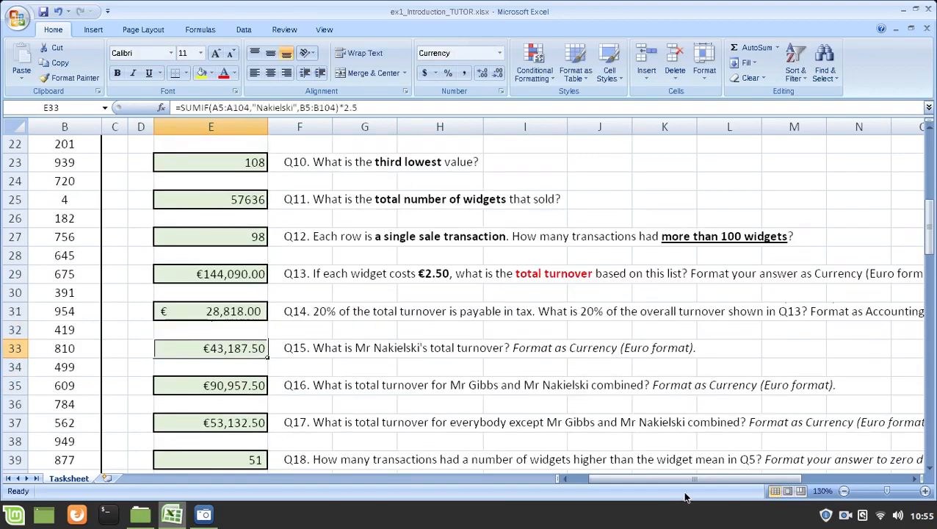
drag(689, 478, 648, 476)
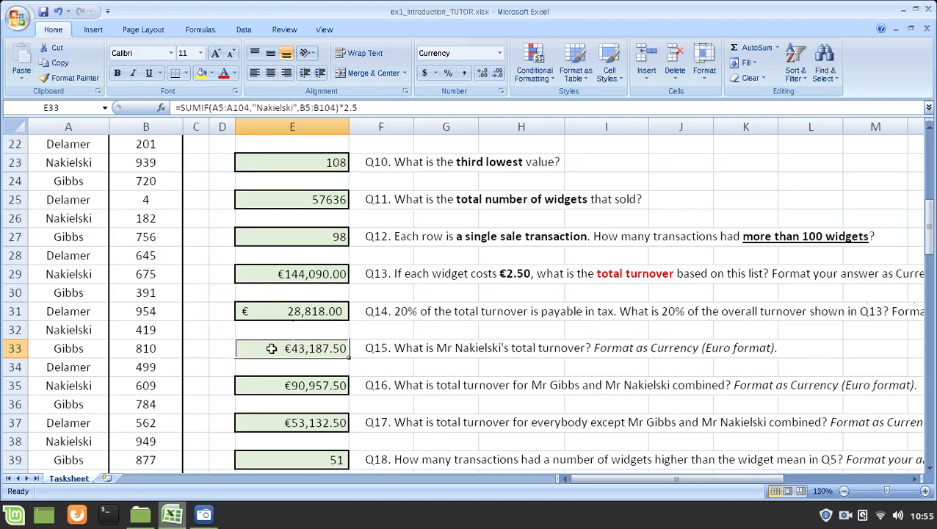
drag(53, 163, 54, 311)
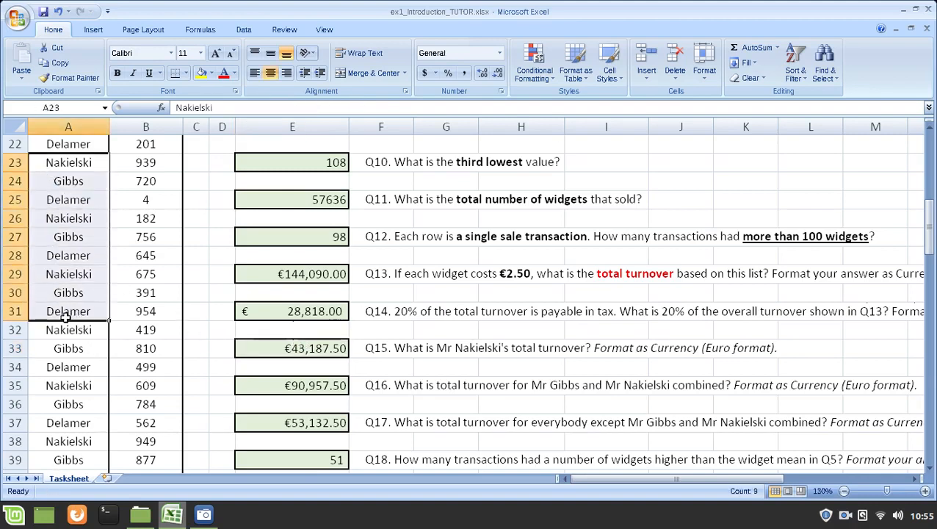
scroll(73, 298, up, 6)
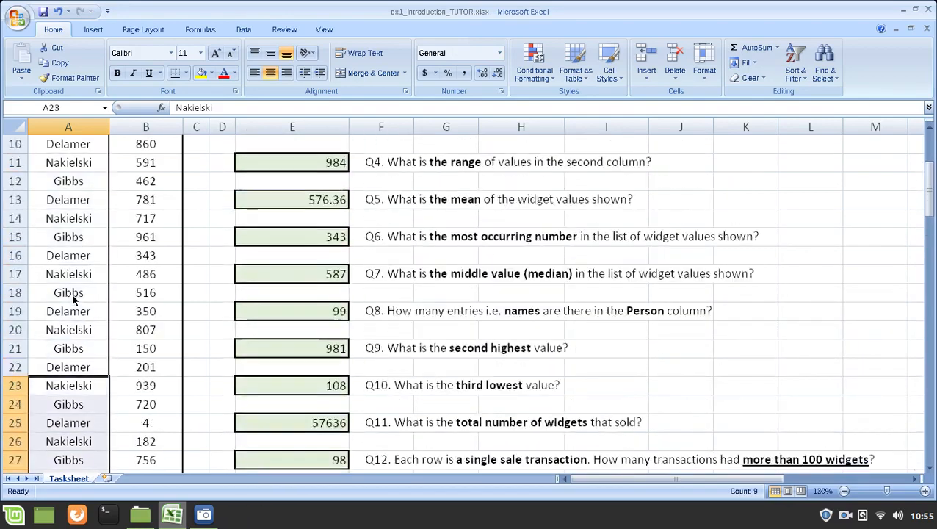
click(68, 126)
scroll(236, 264, down, 8)
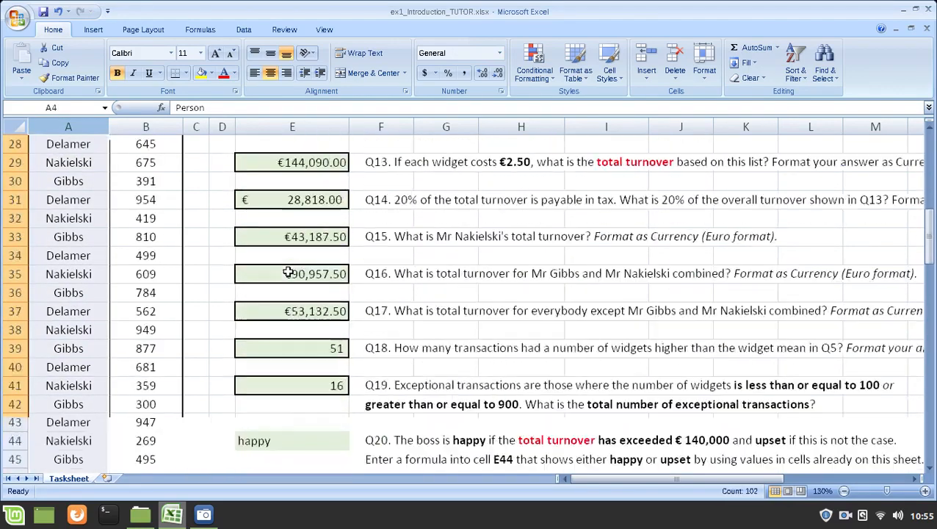
Step: Highlight the Person and Widgets entries in rows 29, 26 and 23 as examples of the Q15 salesperson's sales
scroll(289, 273, down, 1)
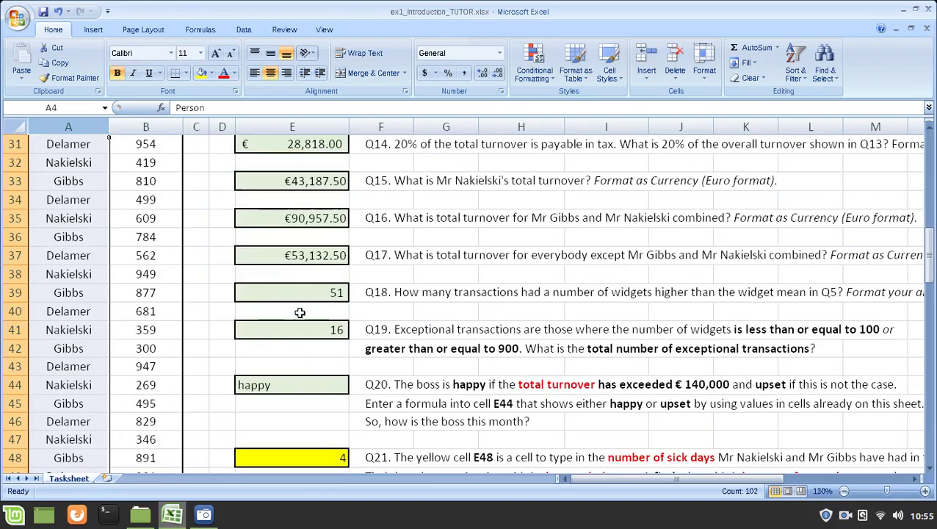
scroll(309, 275, up, 1)
click(309, 220)
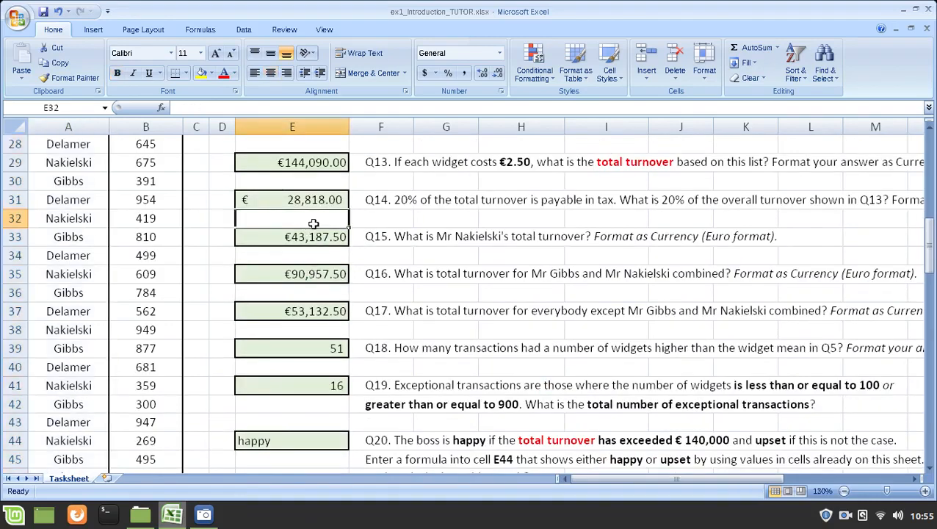
scroll(317, 224, up, 2)
scroll(316, 224, up, 1)
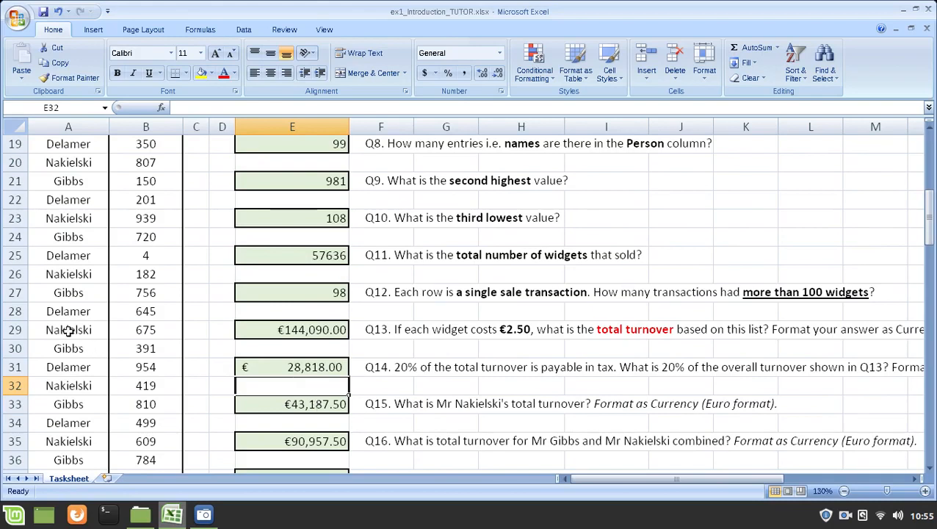
drag(69, 330, 139, 328)
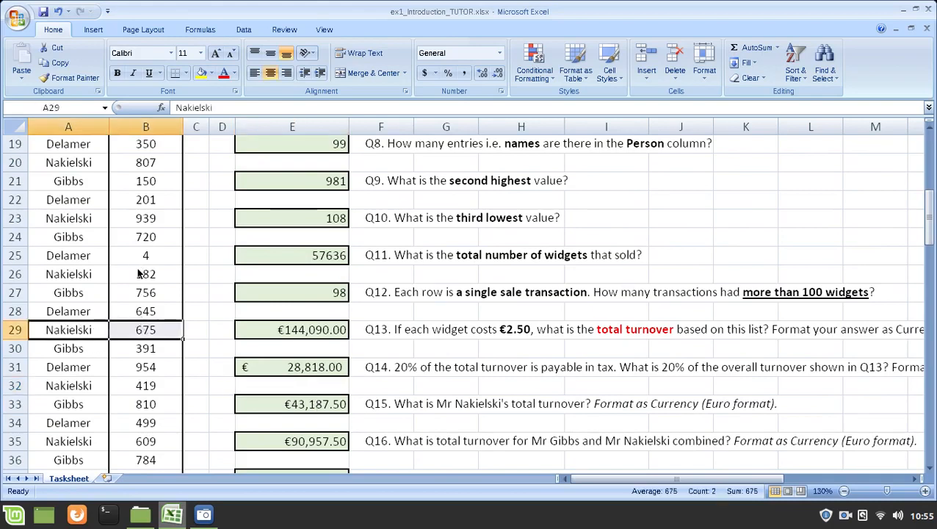
drag(64, 275, 131, 273)
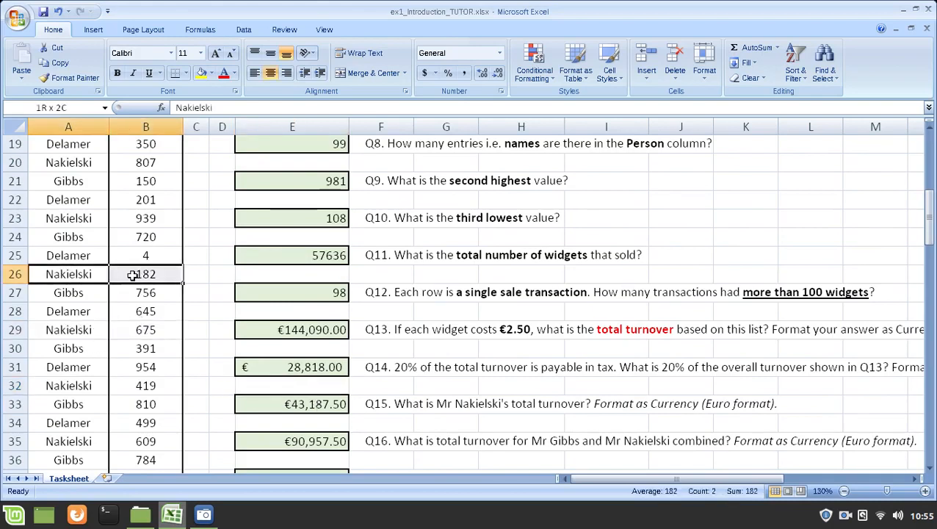
drag(76, 216, 136, 218)
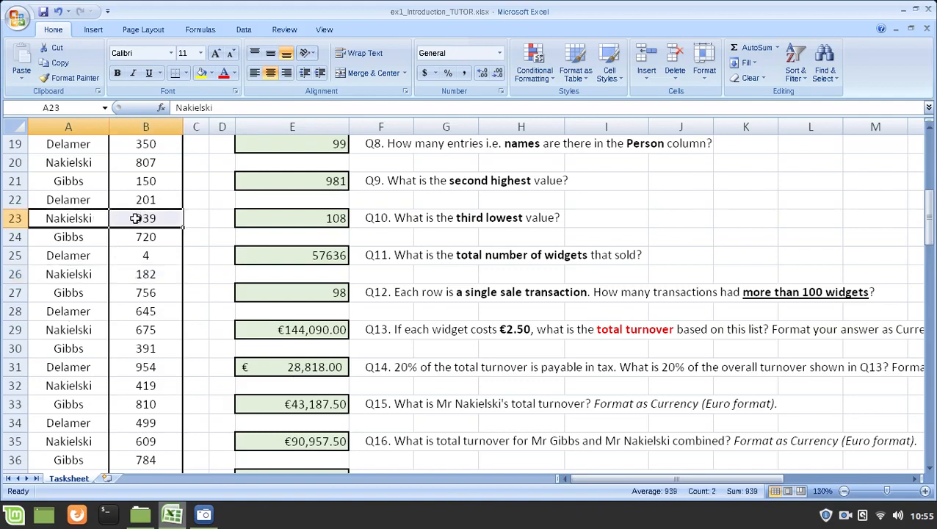
drag(73, 273, 125, 275)
drag(62, 329, 135, 328)
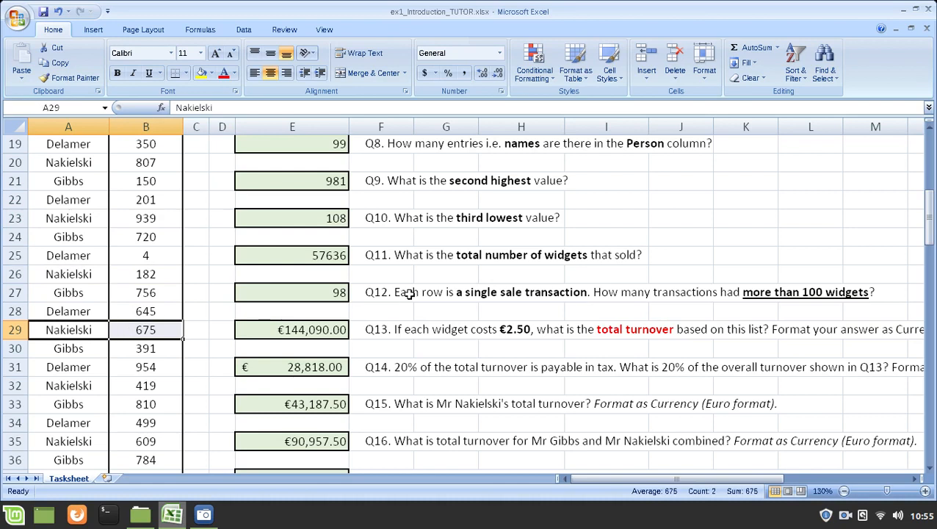
Step: Open the Q15 SUMIF formula in E33 and highlight its criteria range A5:A104
scroll(377, 287, down, 1)
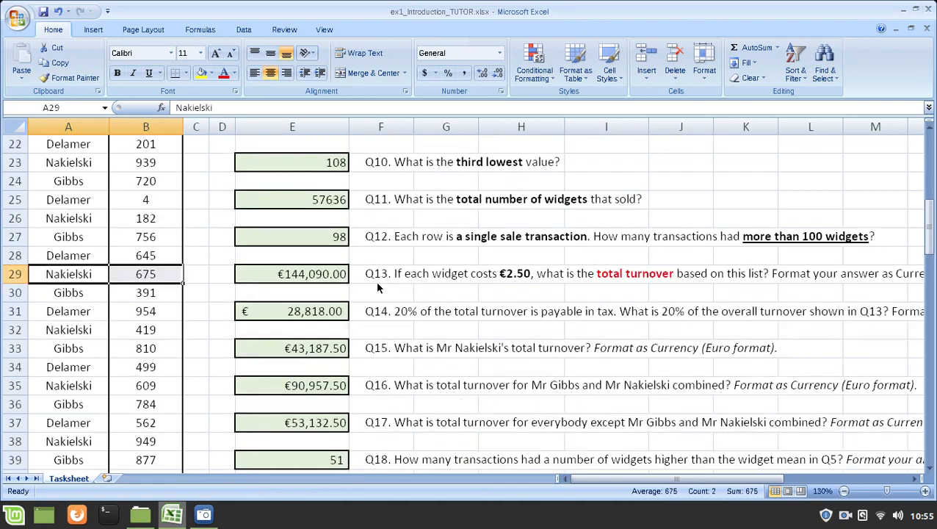
scroll(377, 286, down, 2)
scroll(377, 286, up, 3)
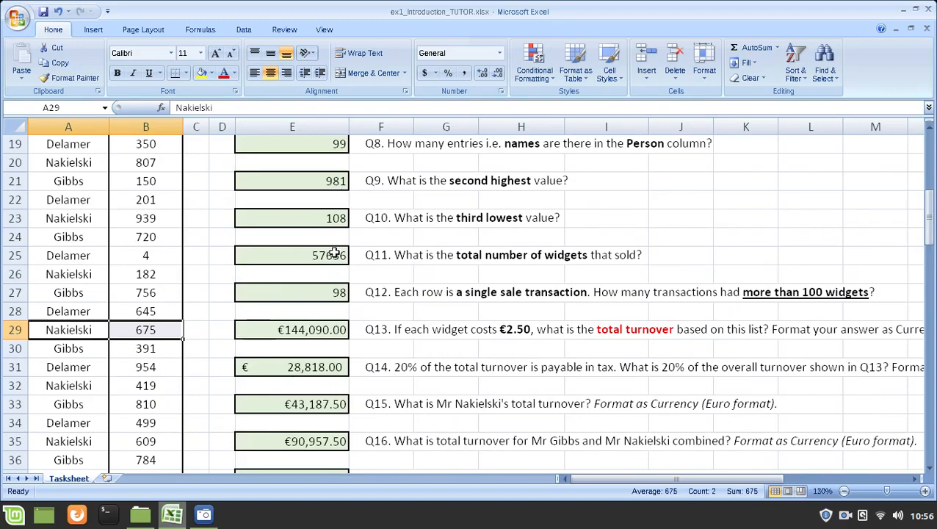
scroll(332, 296, down, 1)
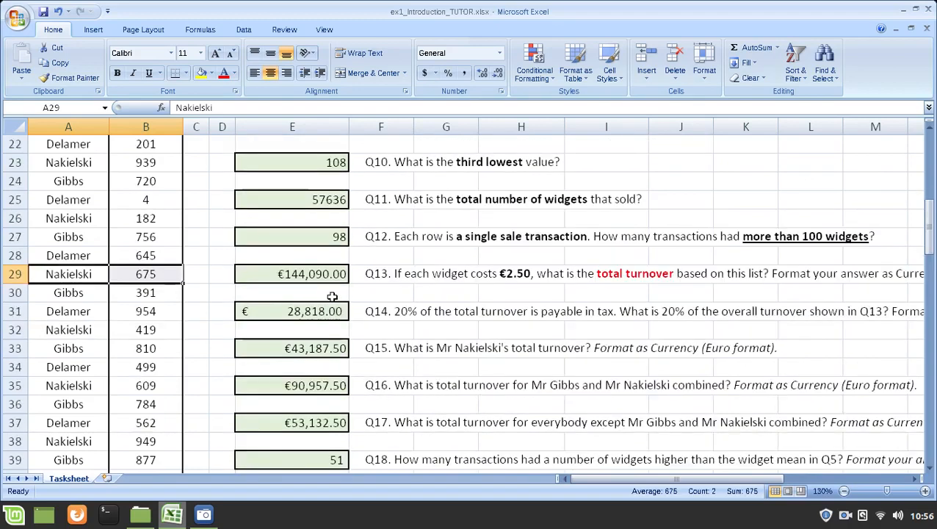
click(314, 350)
scroll(366, 264, down, 1)
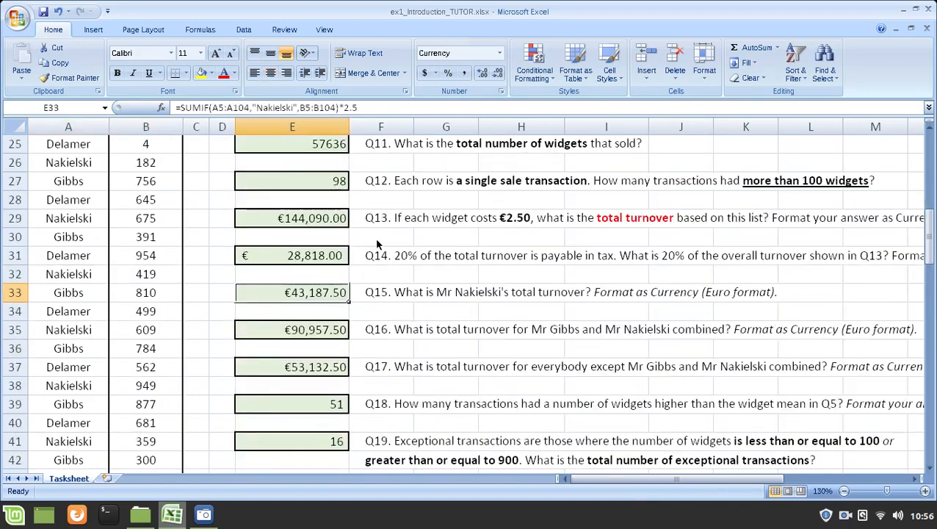
scroll(358, 294, up, 1)
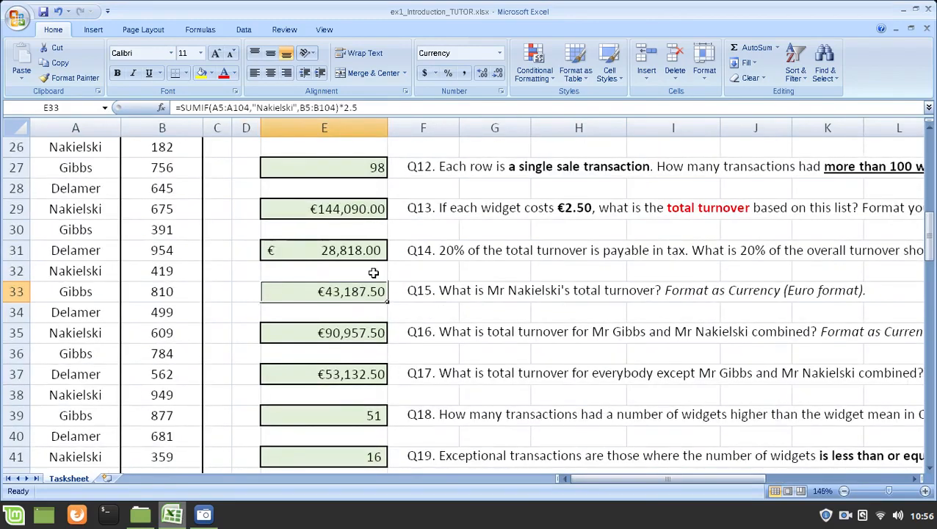
key(F2)
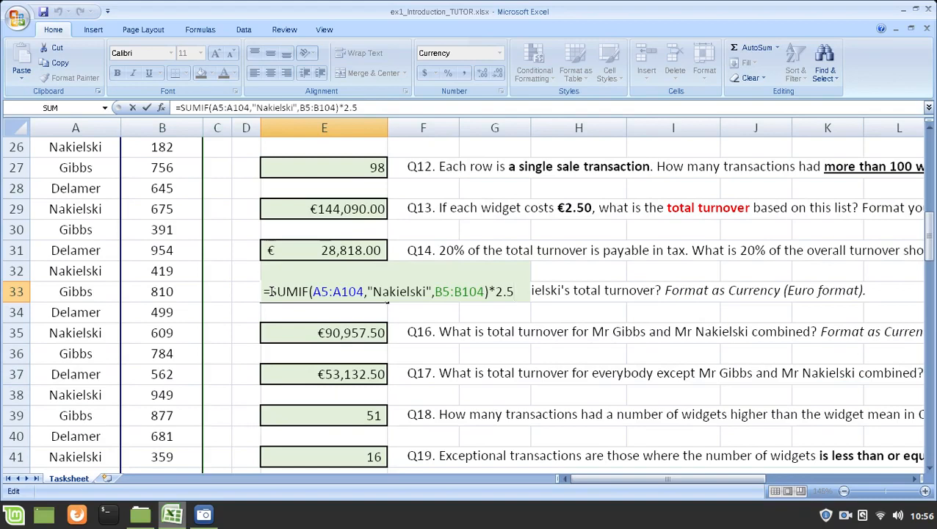
drag(270, 292, 364, 292)
click(321, 290)
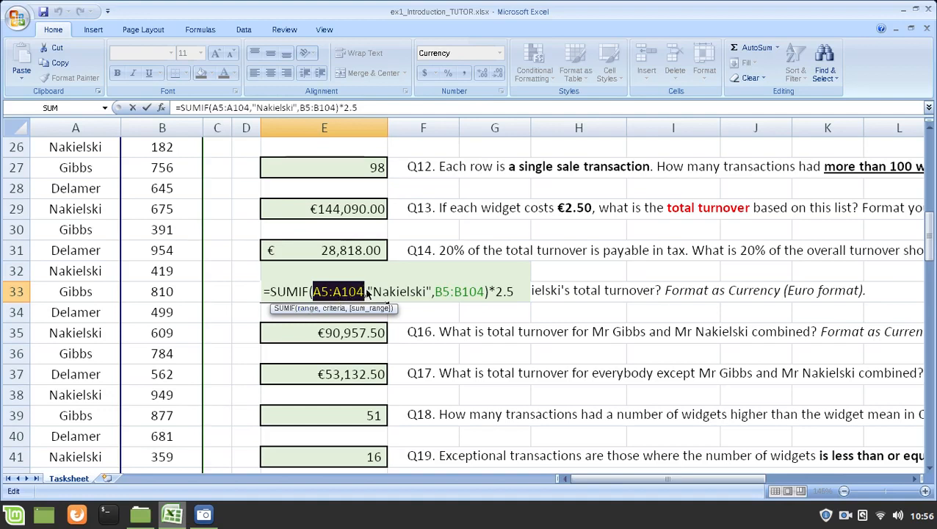
Step: Highlight the E33 formula's quoted surname criterion, its sum range B5:B104 and the *2.5 multiplier
drag(368, 291, 431, 292)
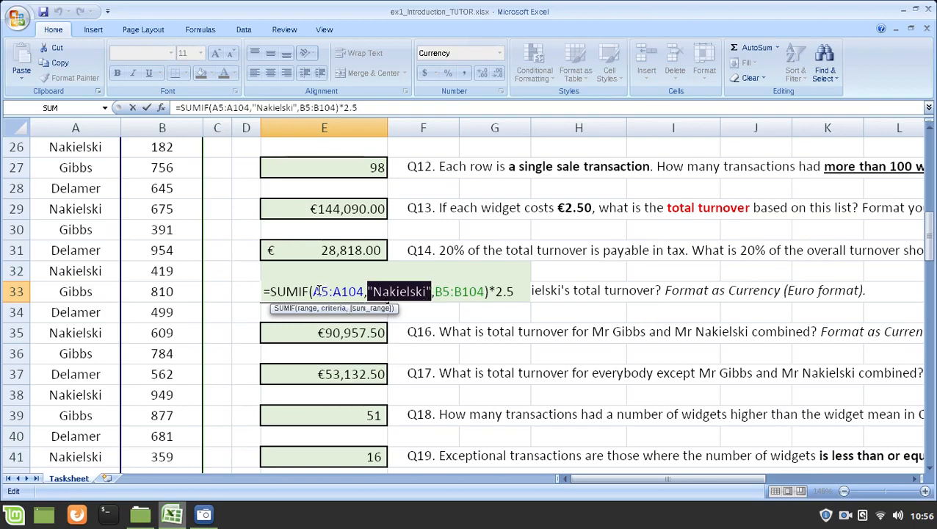
drag(313, 291, 432, 291)
click(372, 292)
drag(436, 293, 480, 295)
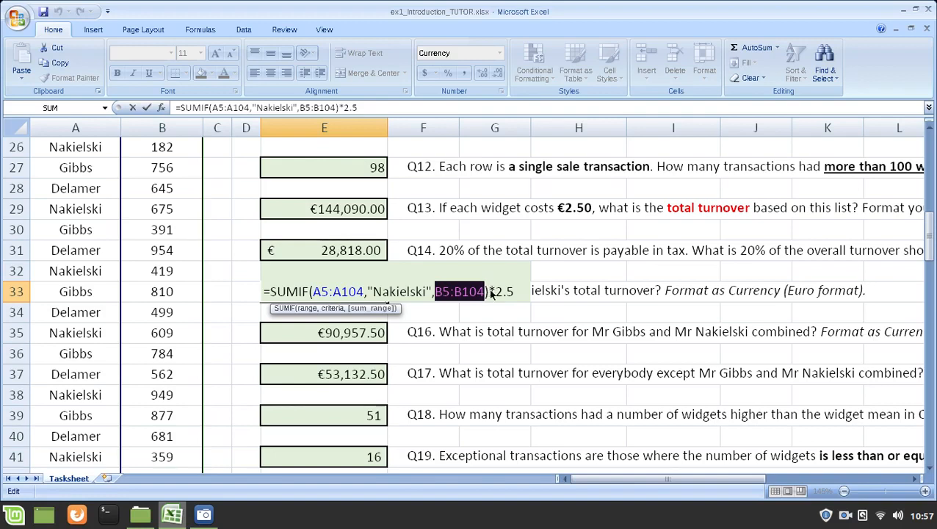
drag(490, 292, 516, 291)
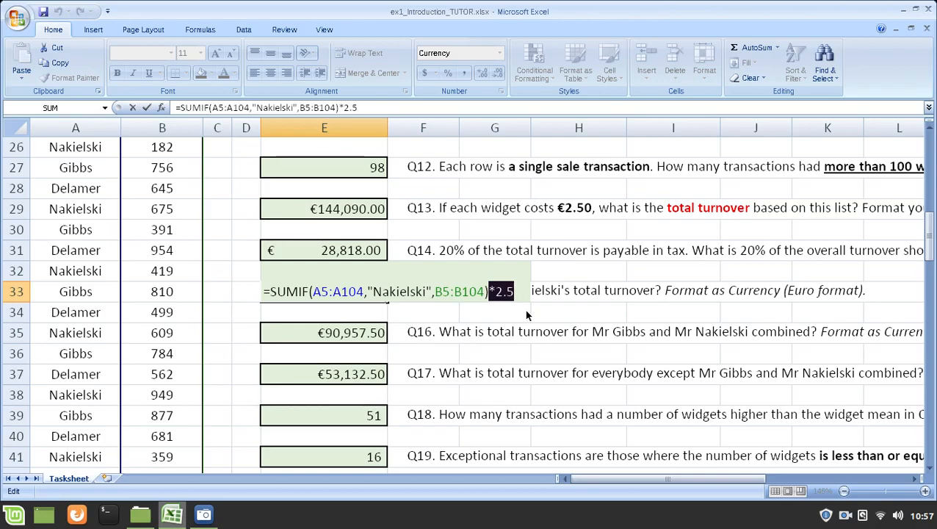
Step: Remove the *2.5 multiplier from the E33 formula, leaving only the SUMIF function, and reselect the cell
key(Right)
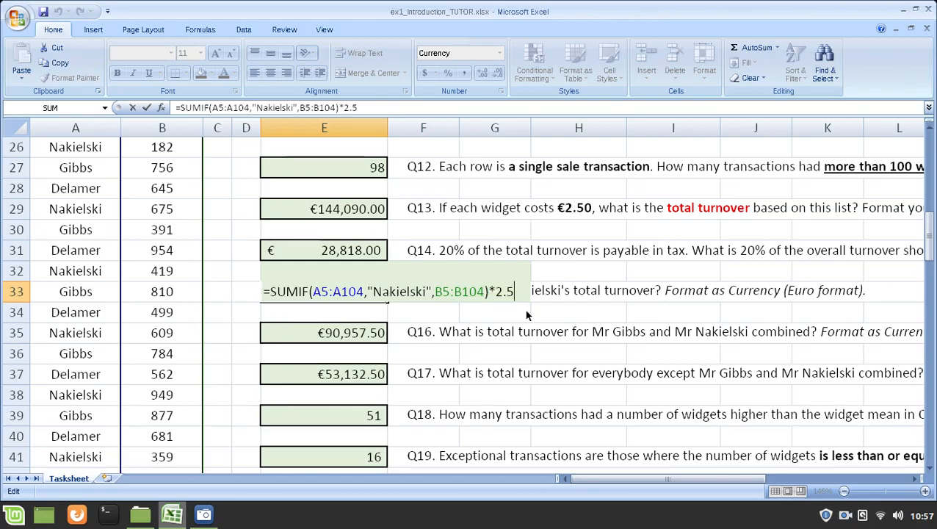
key(BackSpace)
key(BackSpace)
key(BackSpace)
key(BackSpace)
key(Return)
key(Up)
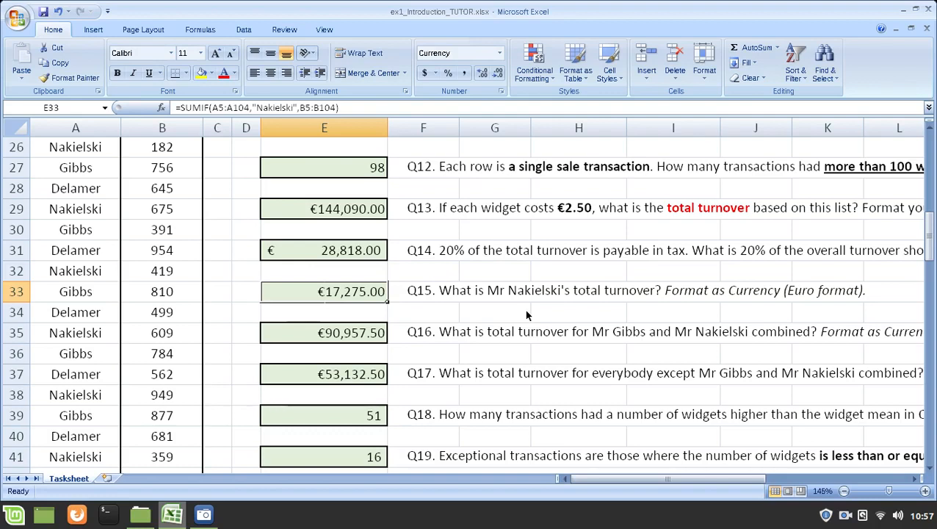
Step: Add the *2.5 multiplier back after the SUMIF function in E33
key(F2)
text(*)
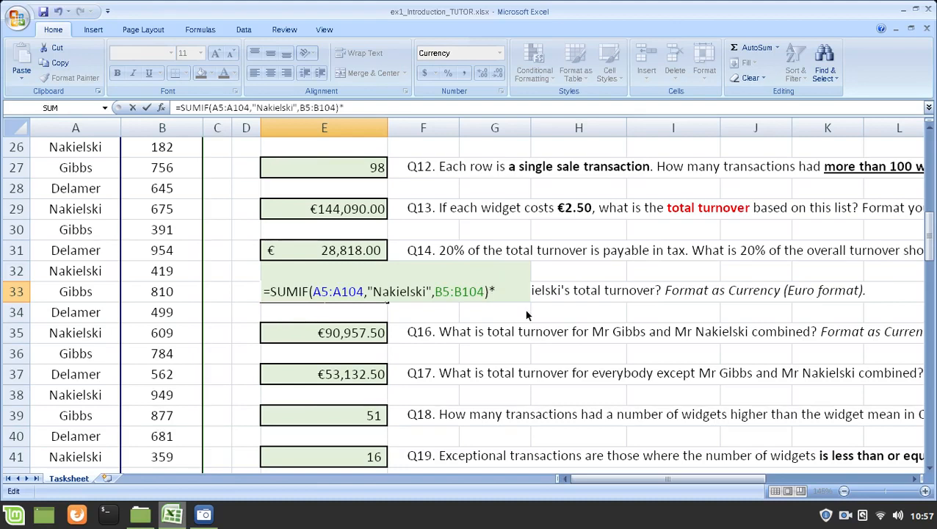
text(2.5)
key(ctrl+Return)
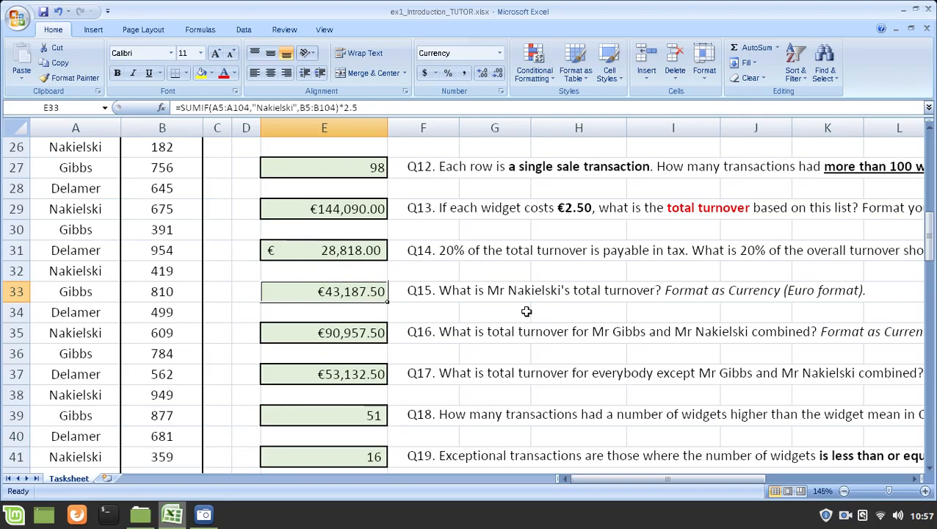
Step: Check E33's number format settings and try the default dollar currency and €Euro (€ 123) accounting formats on the cell
key(ctrl+1)
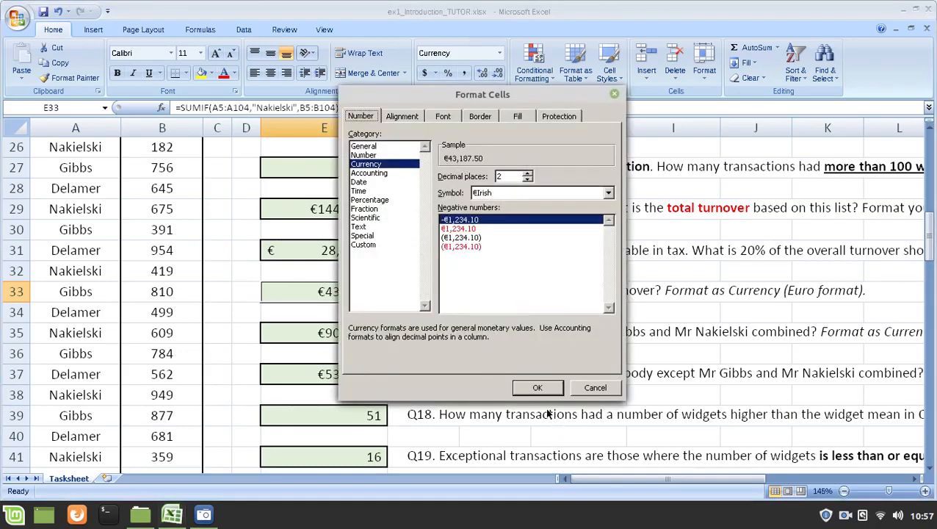
click(538, 388)
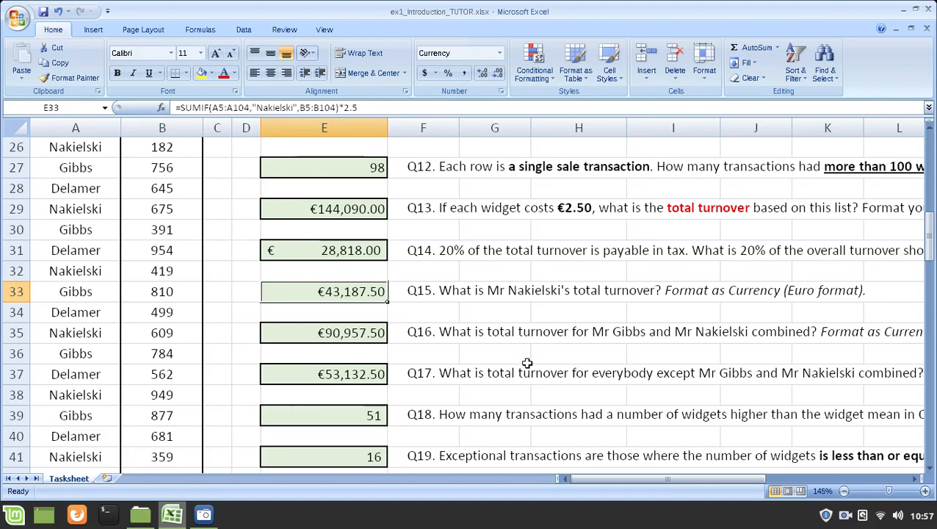
key(ctrl+shift+4)
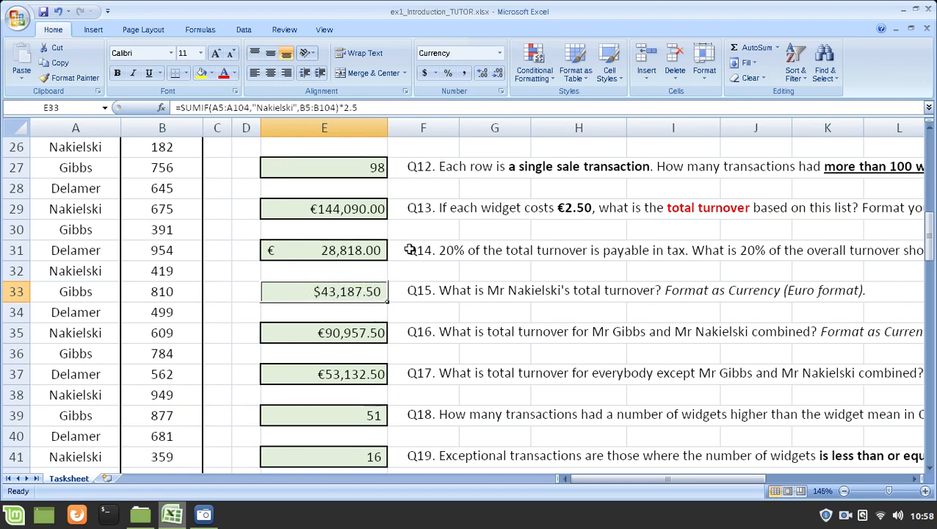
click(437, 74)
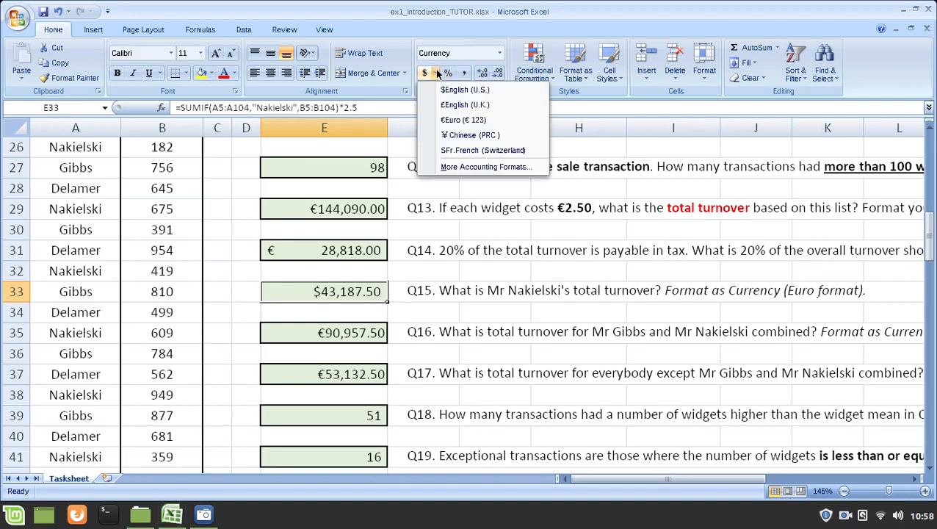
click(449, 121)
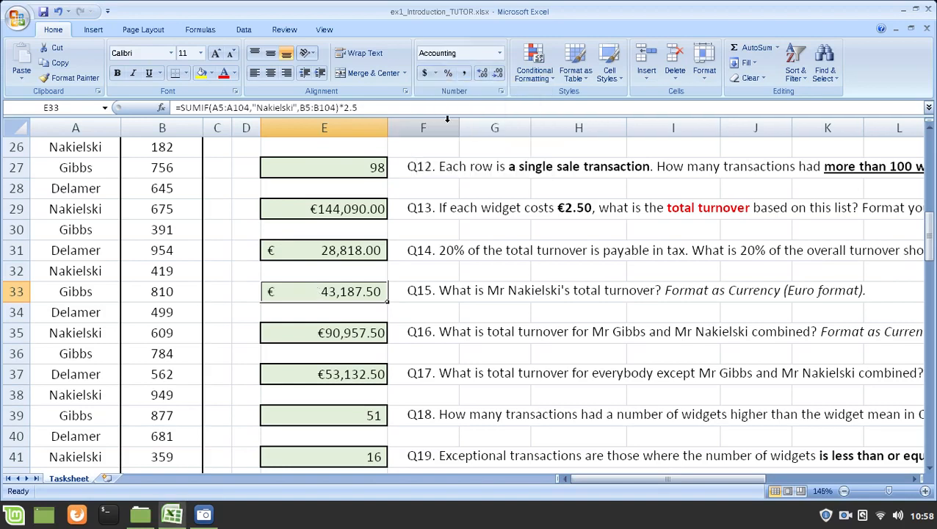
Step: Format the Q15 turnover in E33 as Currency with the €English (Ireland) symbol
click(500, 53)
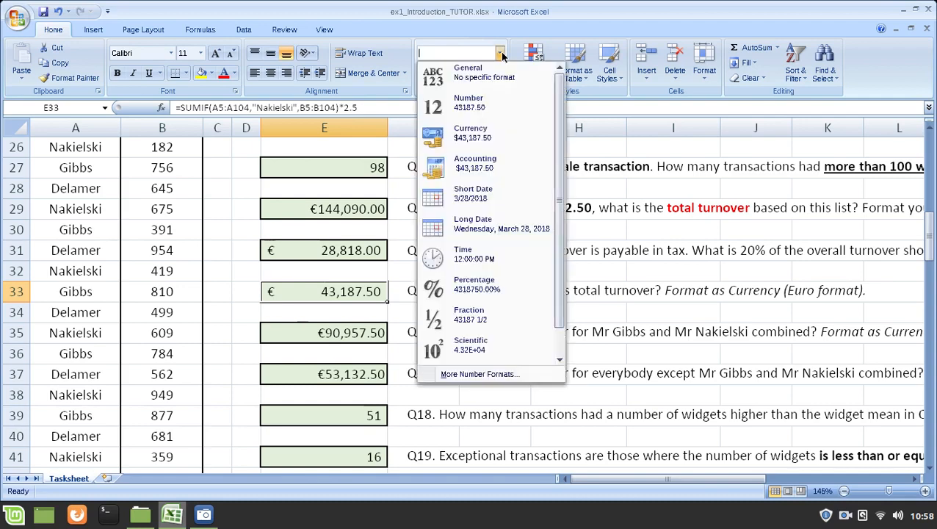
click(501, 136)
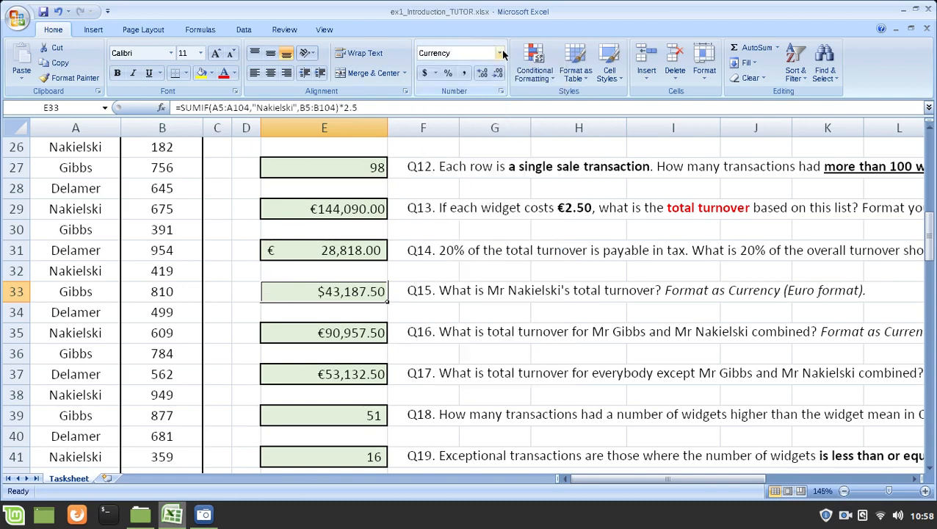
click(501, 91)
click(503, 192)
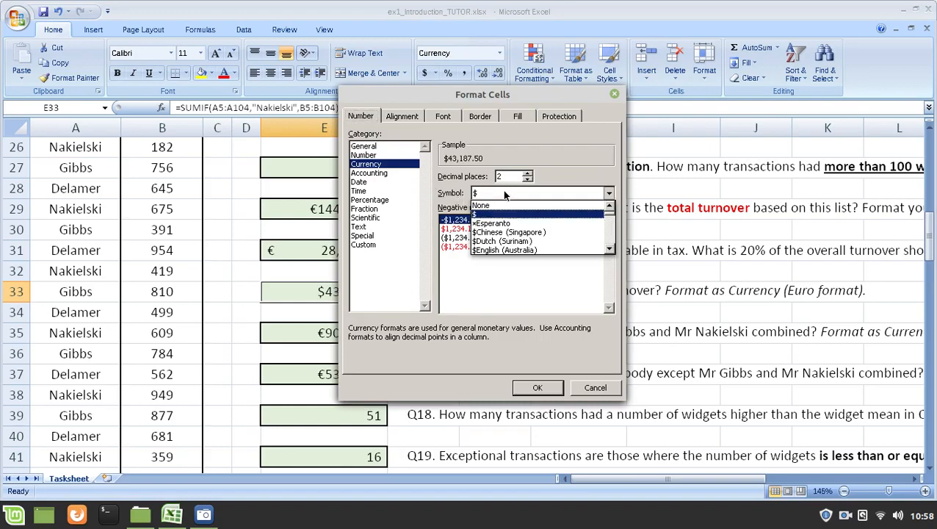
scroll(517, 216, down, 2)
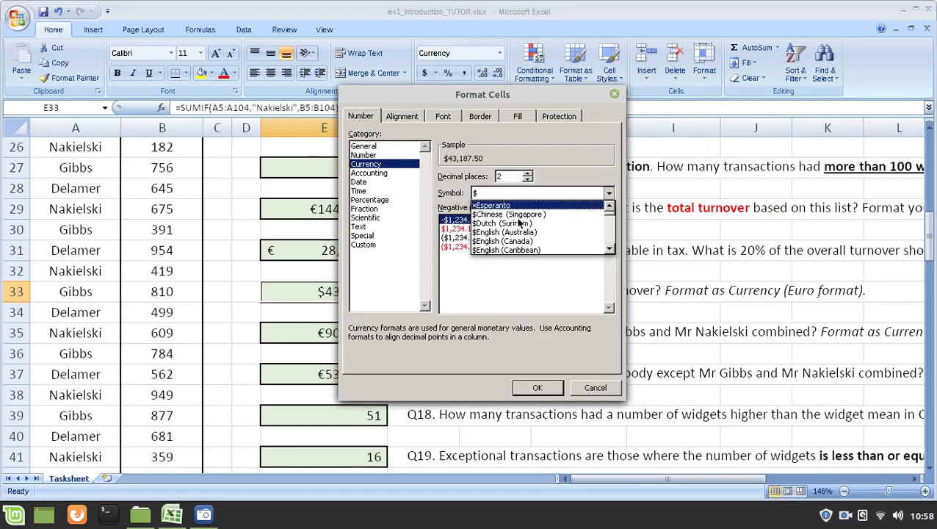
scroll(519, 211, up, 2)
scroll(517, 212, down, 15)
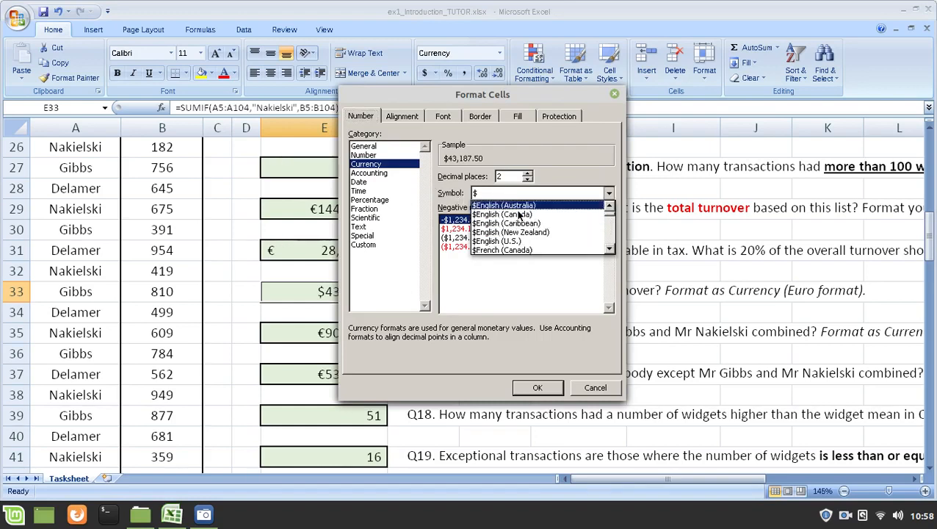
scroll(584, 224, down, 5)
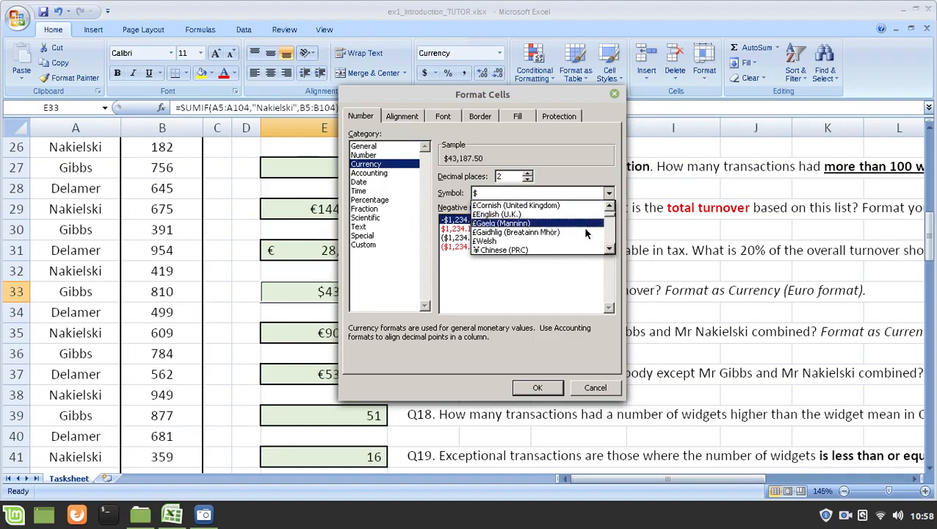
scroll(563, 213, down, 3)
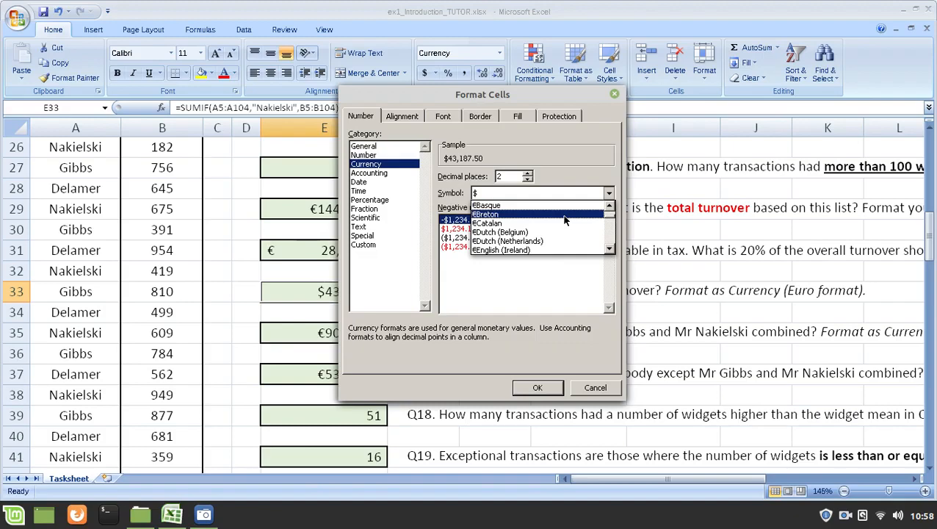
scroll(563, 214, down, 1)
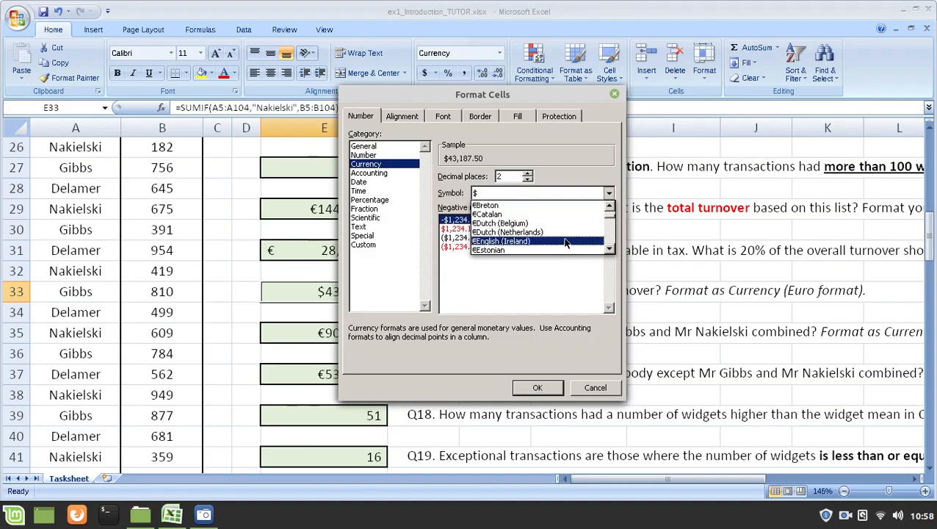
click(565, 242)
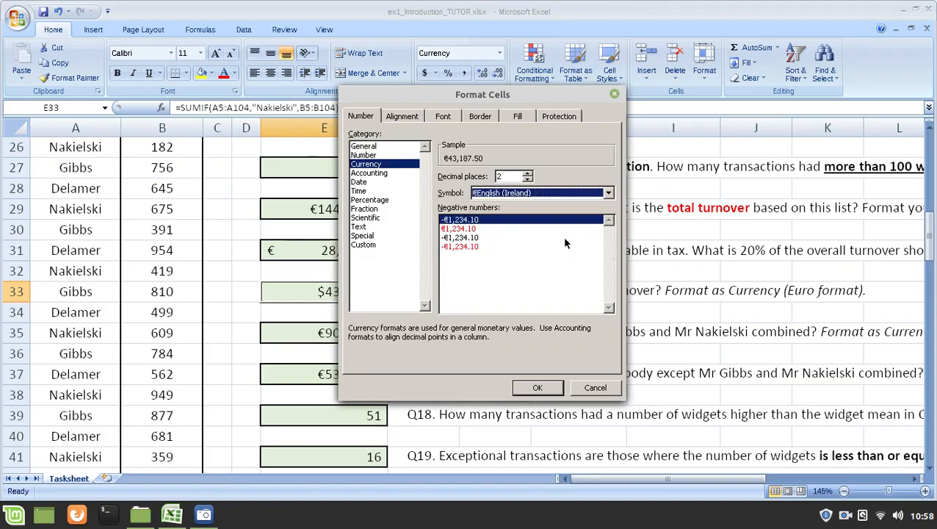
click(520, 387)
click(427, 332)
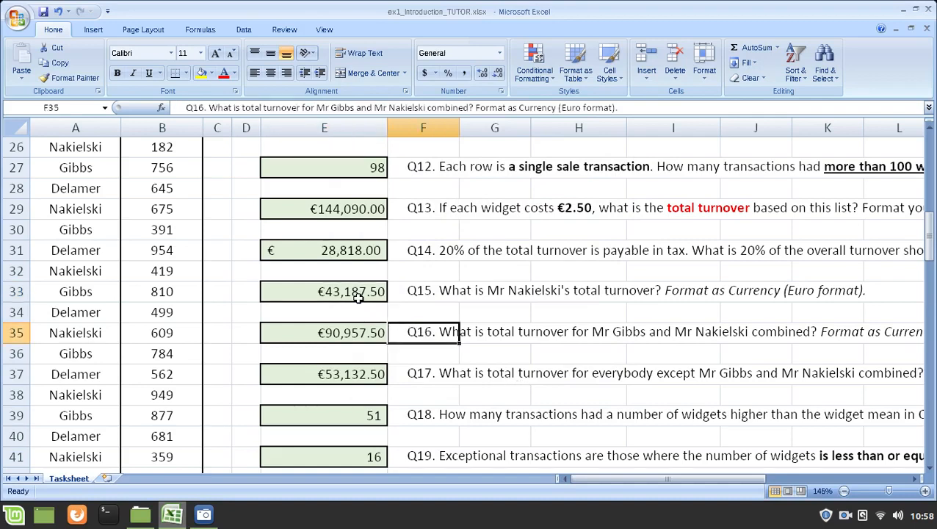
Step: Inspect the formulas in E33, E31 and E35, and open the E33 formula without changing it
click(358, 296)
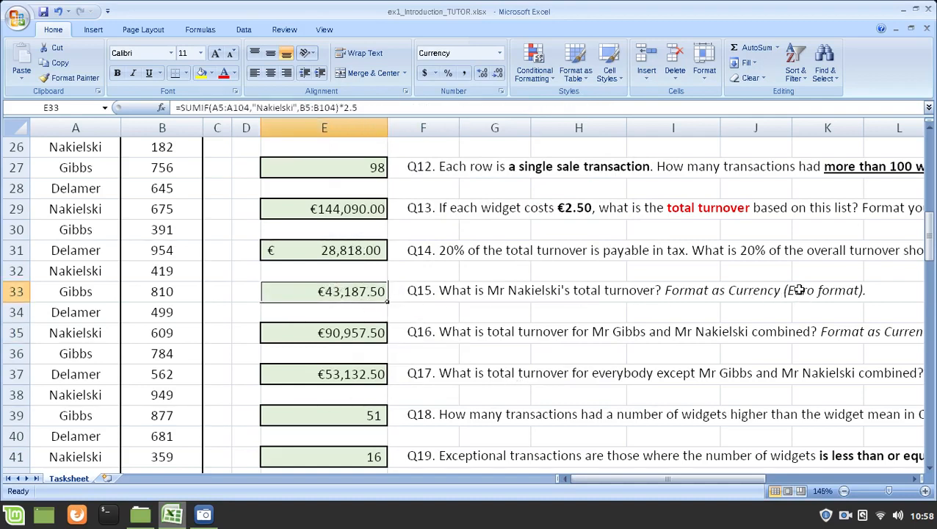
click(335, 250)
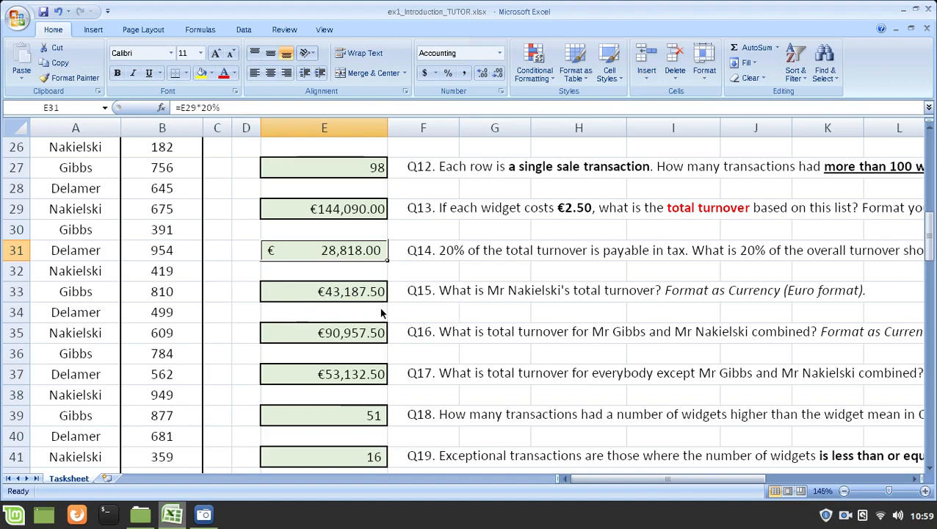
click(378, 334)
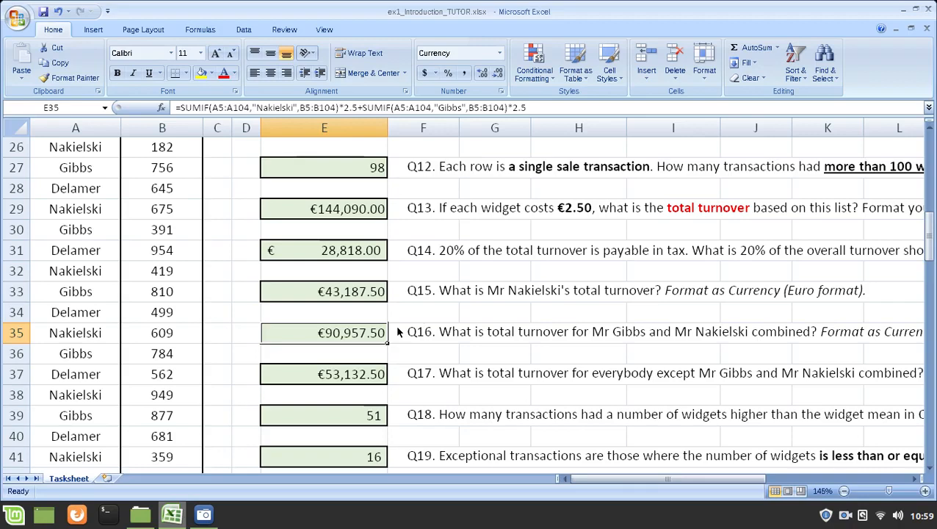
click(341, 293)
key(F2)
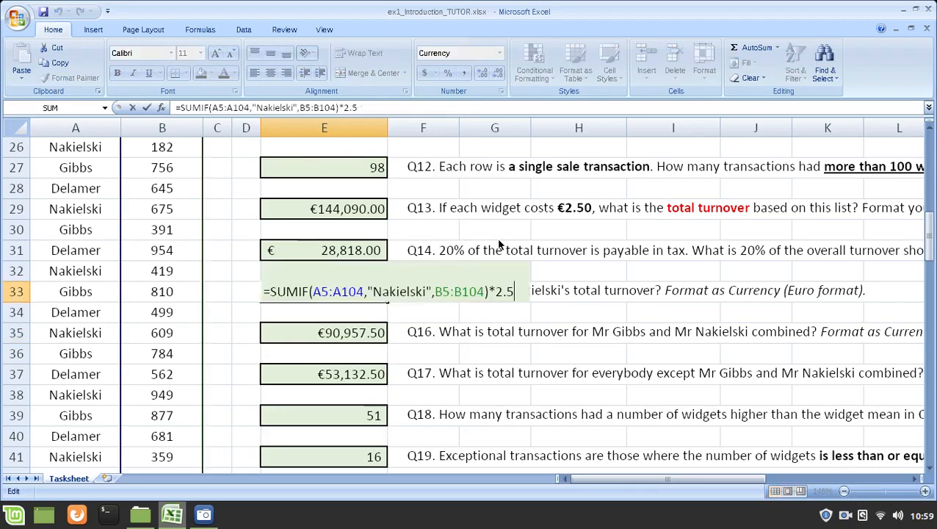
key(Escape)
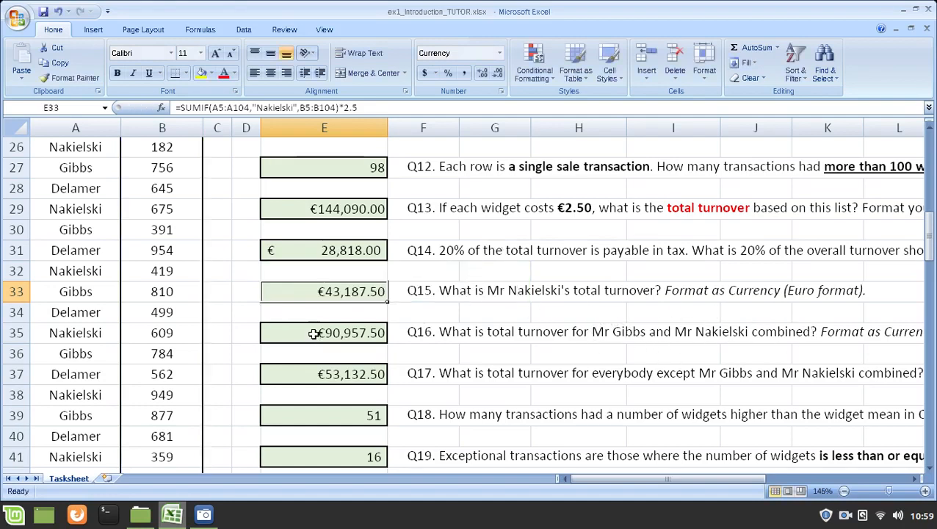
Step: Reopen the Q15 formula in E33 and highlight its full SUMIF expression with *2.5, followed by the quoted surname criterion
click(313, 332)
click(324, 293)
double_click(342, 307)
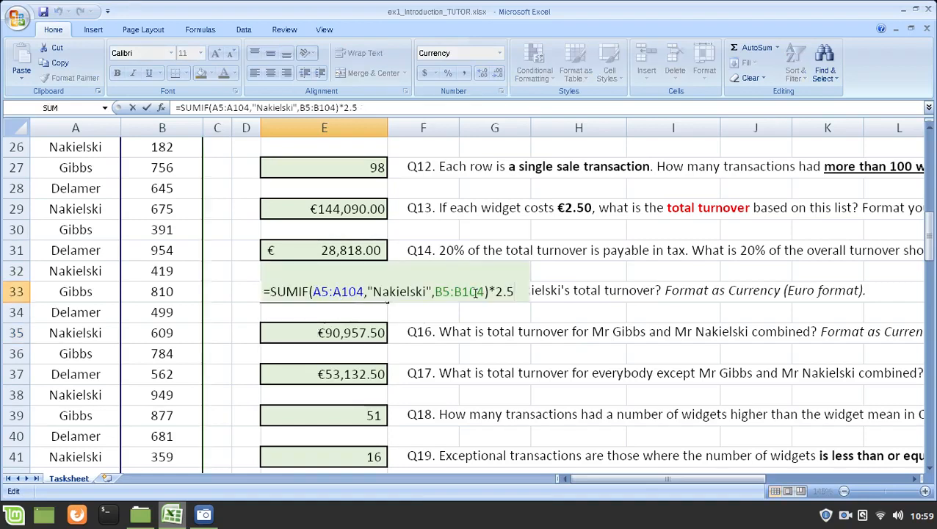
drag(514, 291, 270, 291)
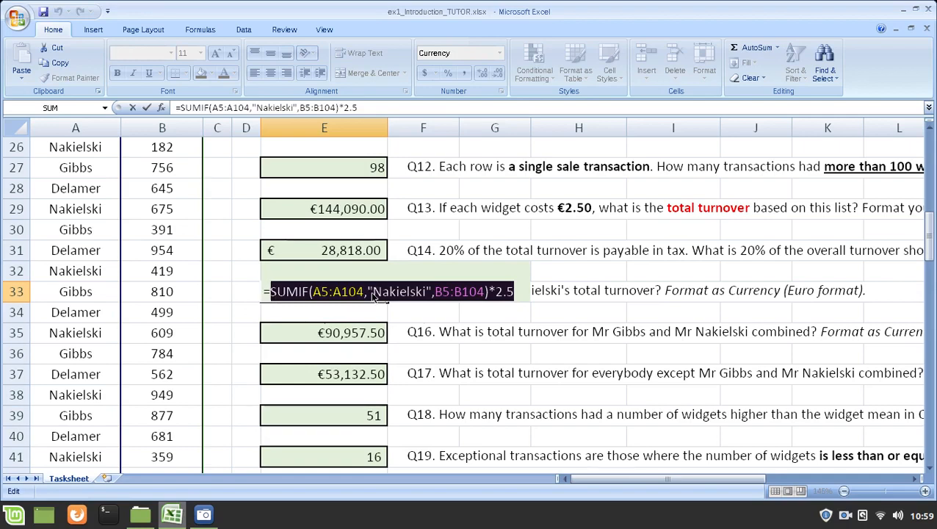
drag(376, 292, 427, 295)
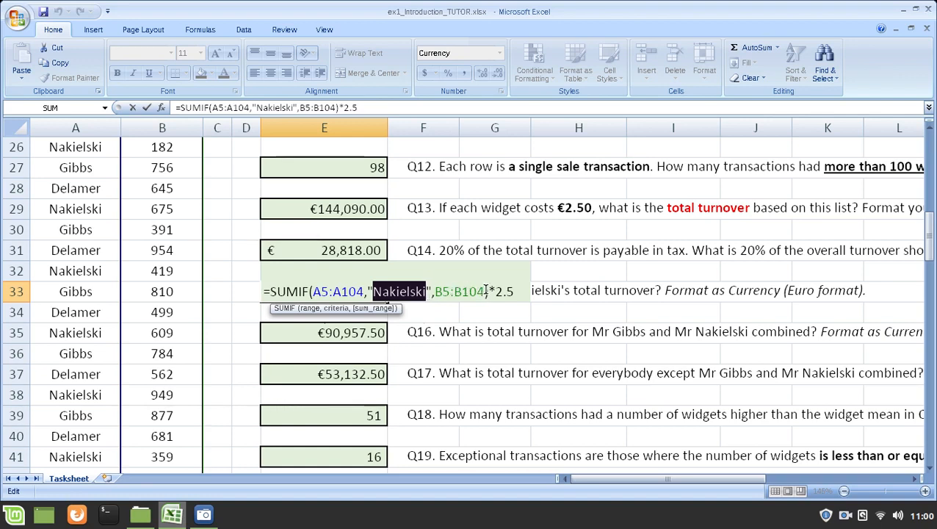
key(ctrl+Return)
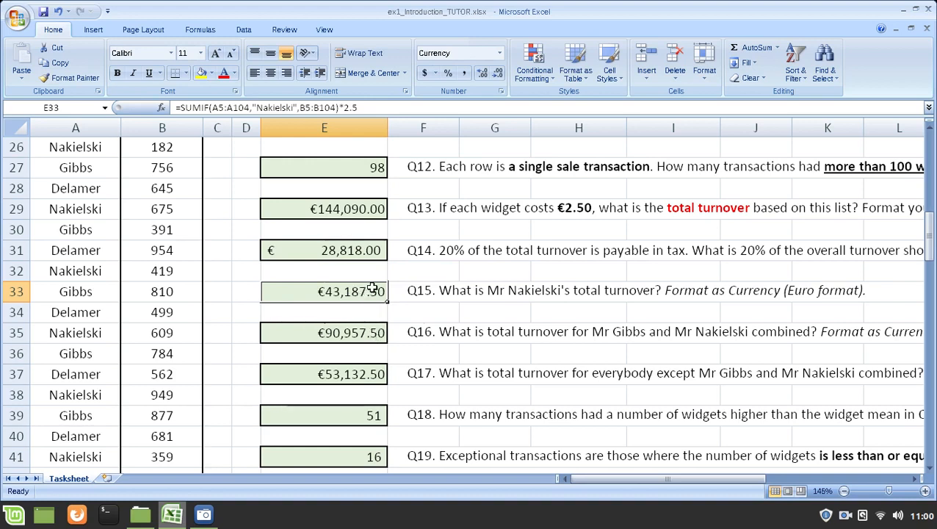
Step: Open the Q16 formula in E35 and highlight its first SUMIF term, the plus sign and the second term's surname criterion
click(365, 330)
key(F2)
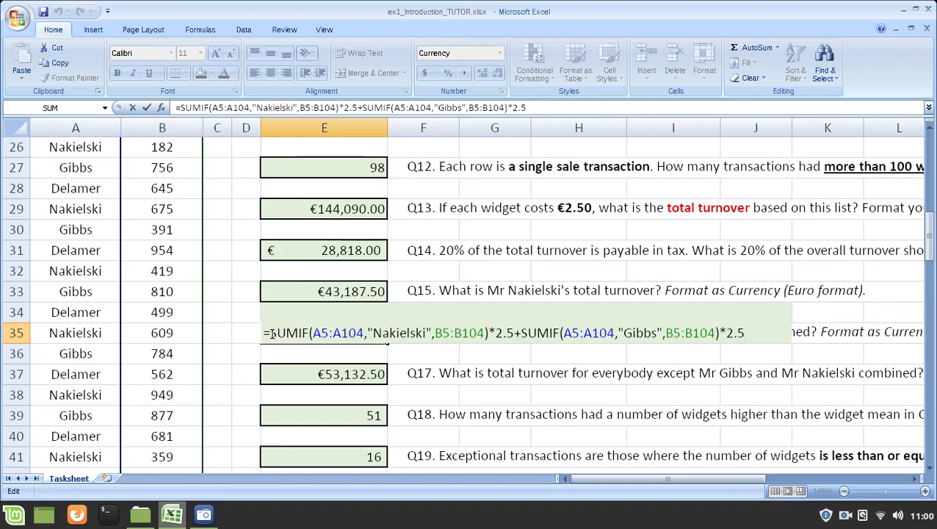
drag(272, 334, 516, 334)
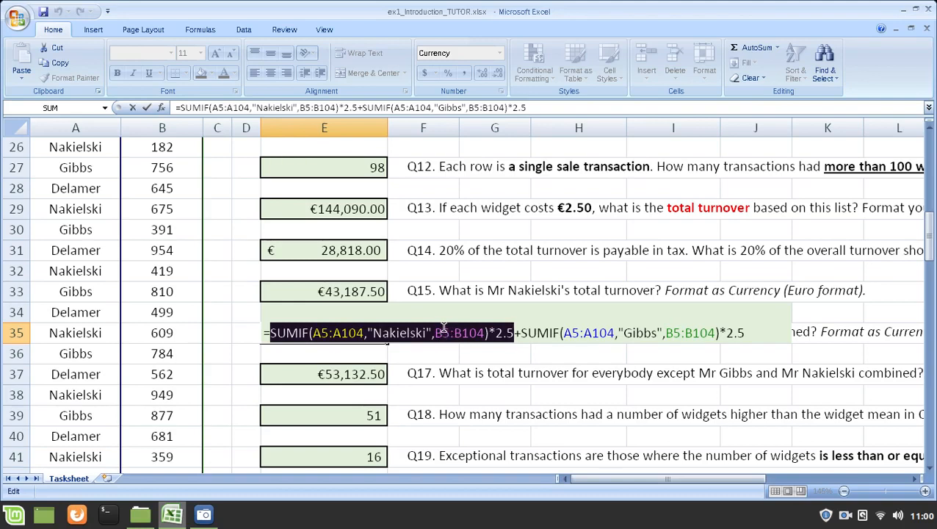
click(516, 334)
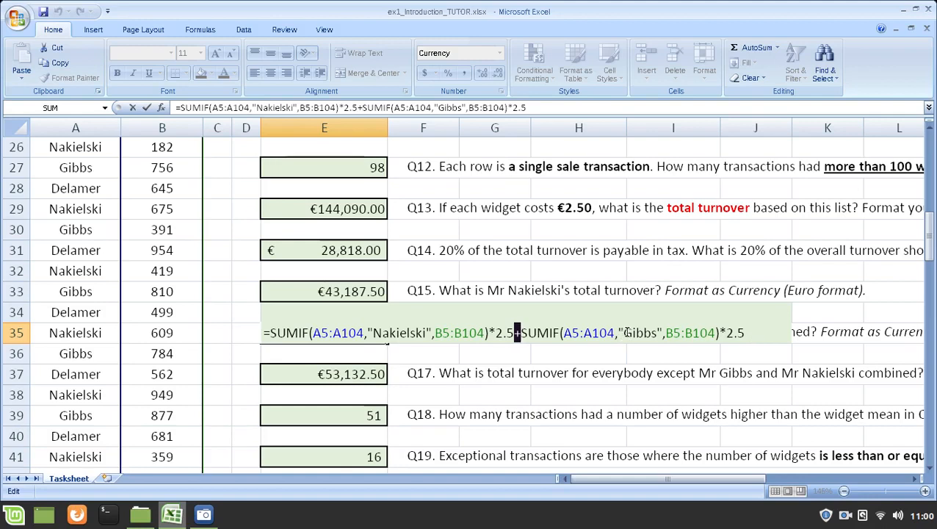
drag(624, 333, 656, 335)
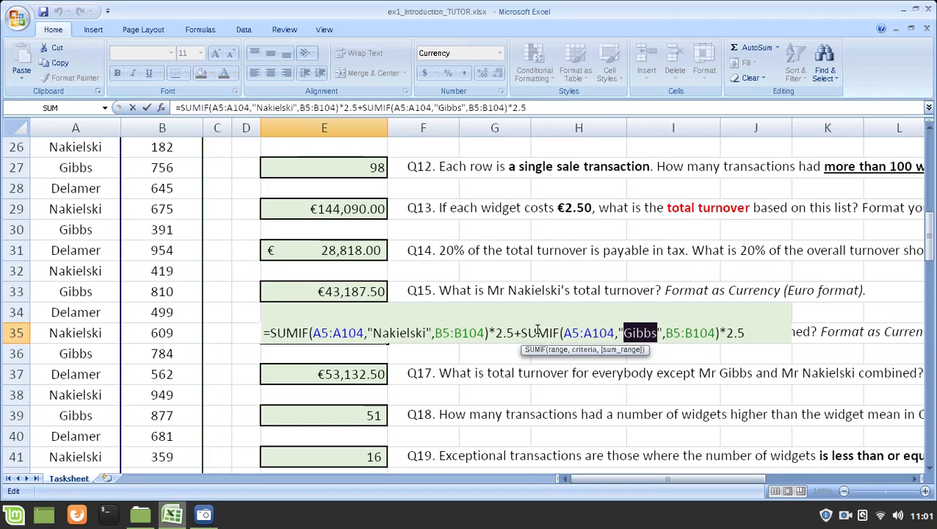
key(Escape)
Step: Clear the Q16 combined turnover formula from E35
key(Delete)
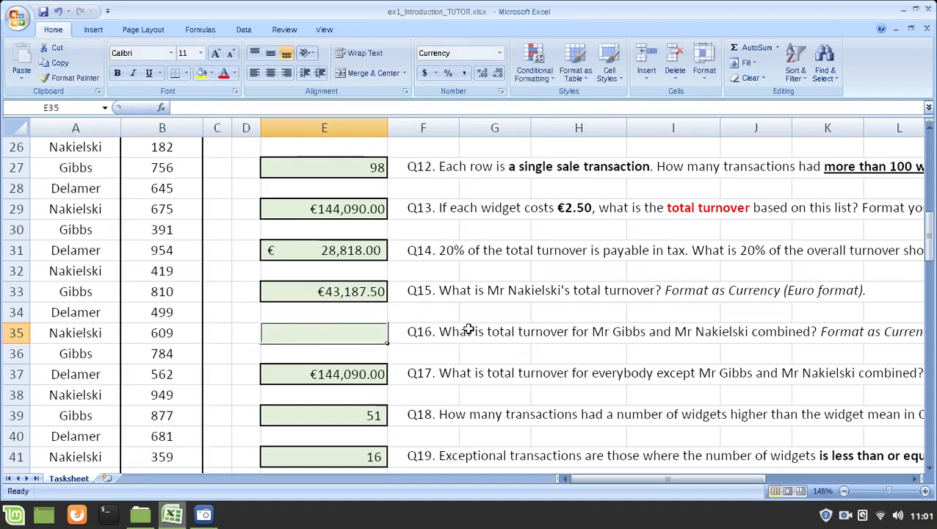
click(400, 389)
click(369, 328)
Step: Copy the SUMIF expression with its *2.5 multiplier from E33's formula text and select the empty Q16 answer cell E35
click(354, 293)
key(F2)
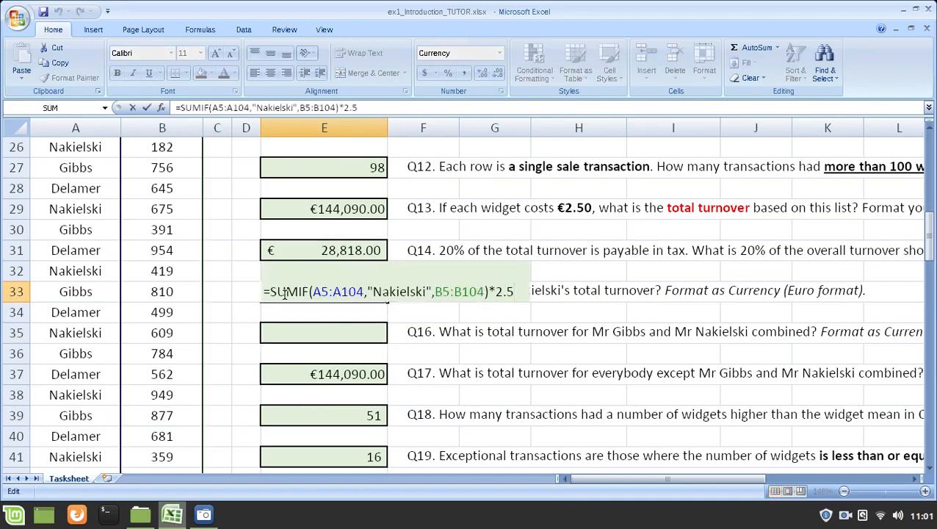
drag(271, 291, 552, 402)
key(ctrl+c)
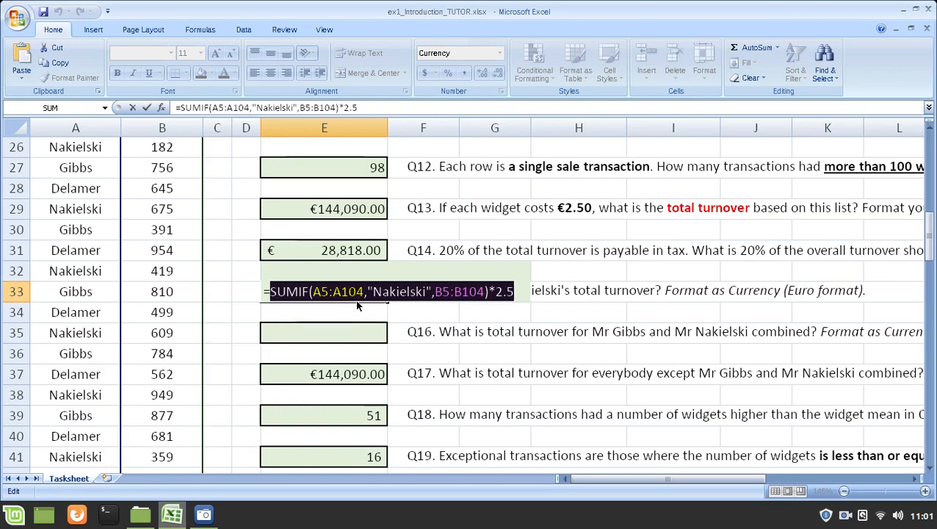
click(303, 291)
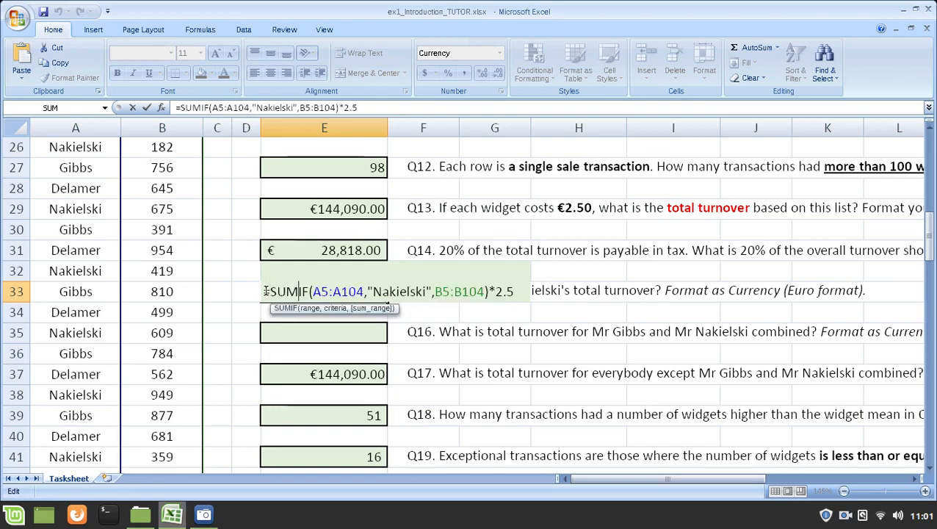
drag(265, 291, 556, 294)
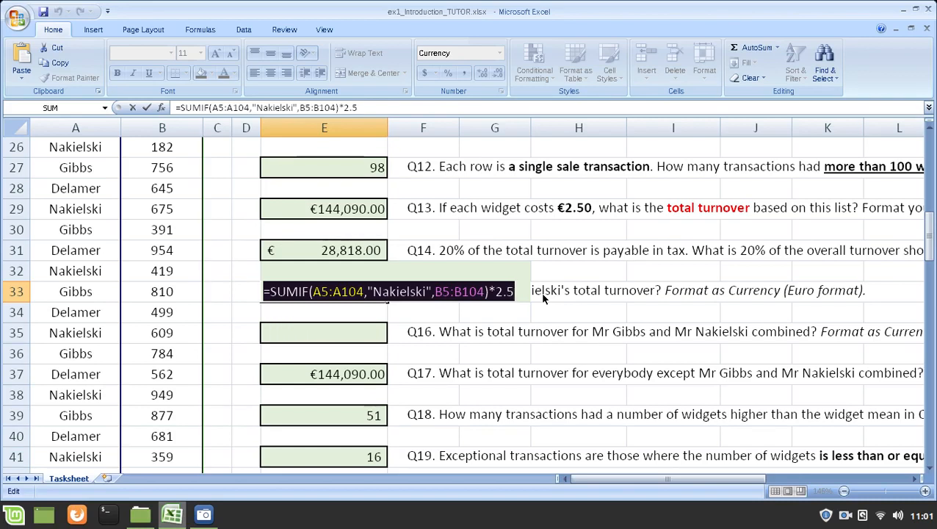
key(Escape)
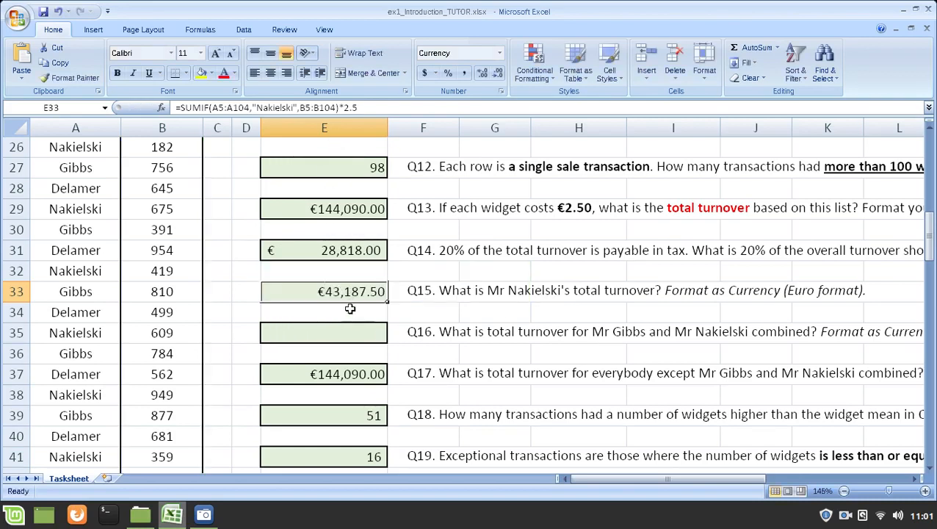
click(351, 331)
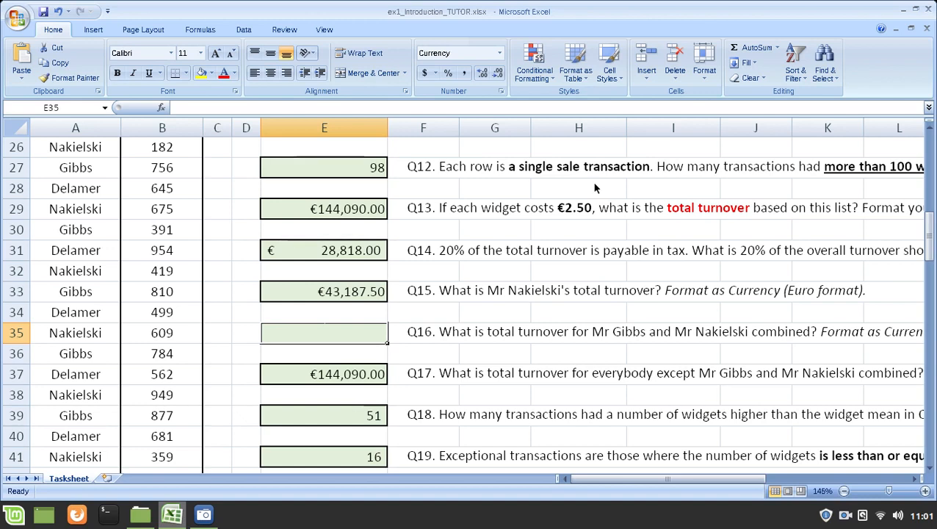
Step: Paste the copied SUMIF expression twice into E35, joined by a plus sign, and remove the second term's equals sign
key(F2)
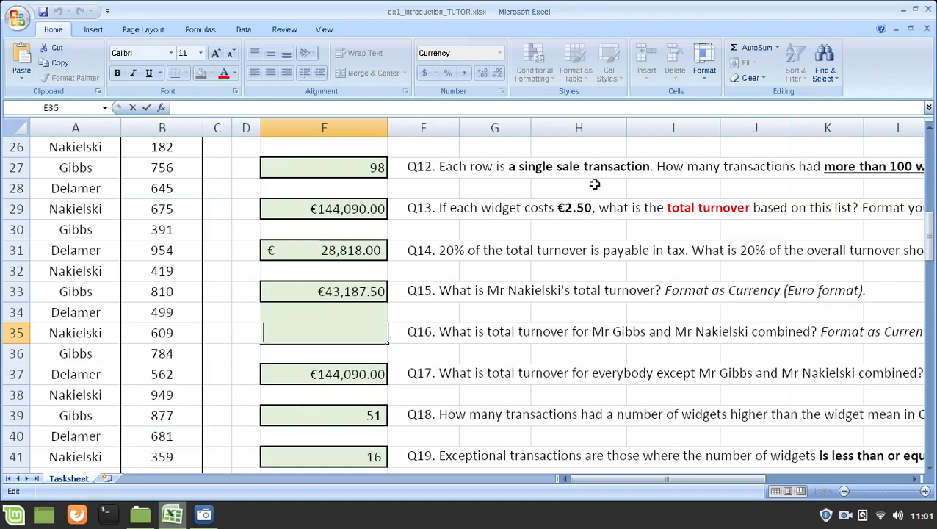
key(ctrl+v)
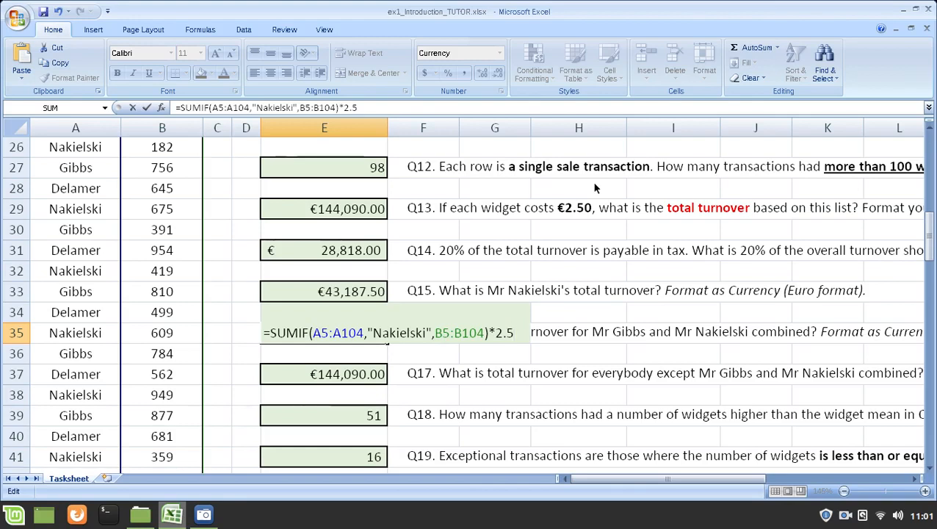
text(+)
key(ctrl+v)
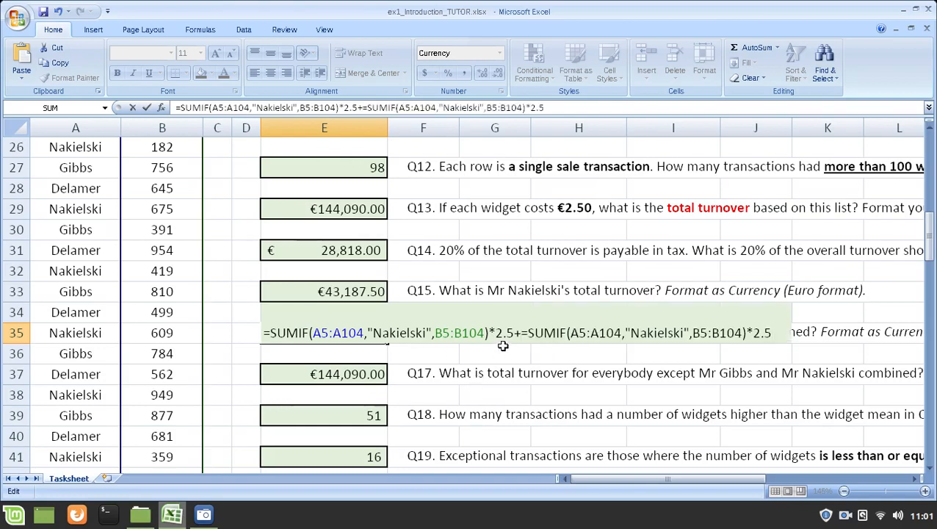
drag(524, 332, 529, 333)
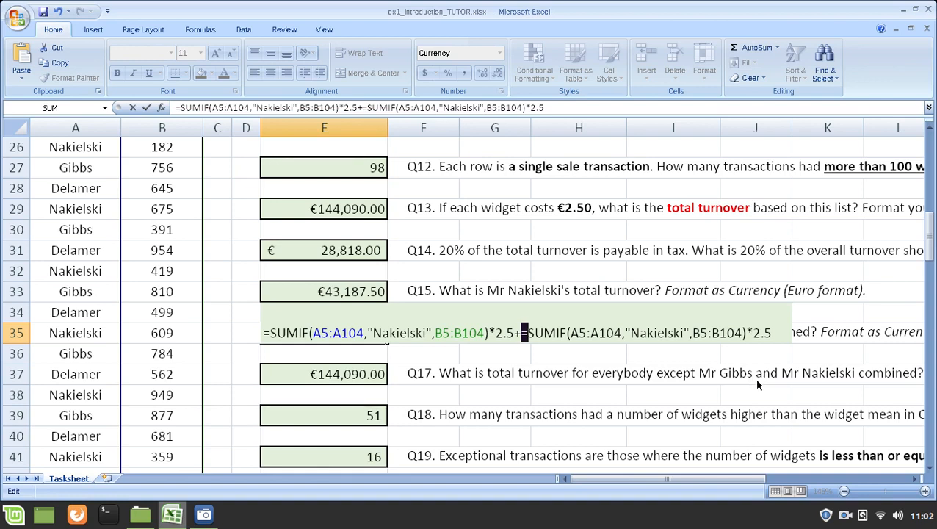
key(BackSpace)
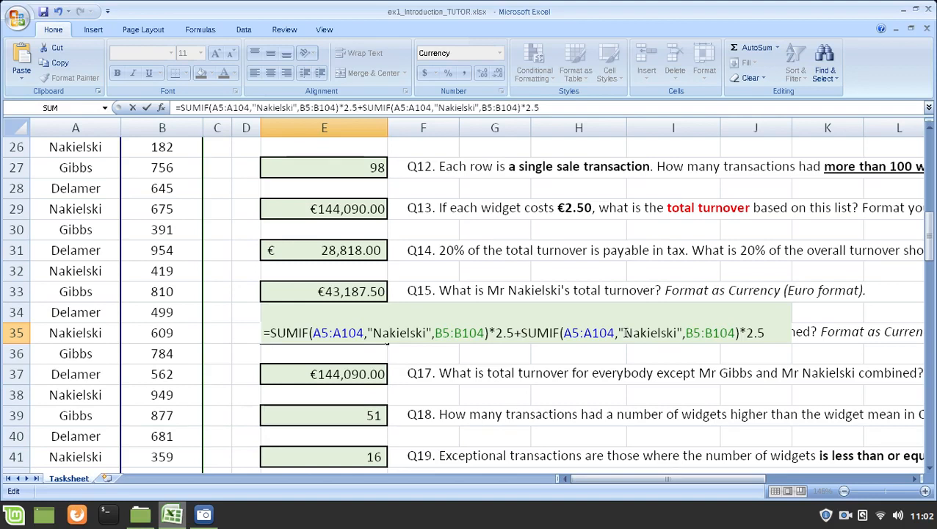
Step: Replace the surname criterion in E35's second SUMIF term with the other salesperson named in Q16 and enter the formula
drag(625, 332, 677, 333)
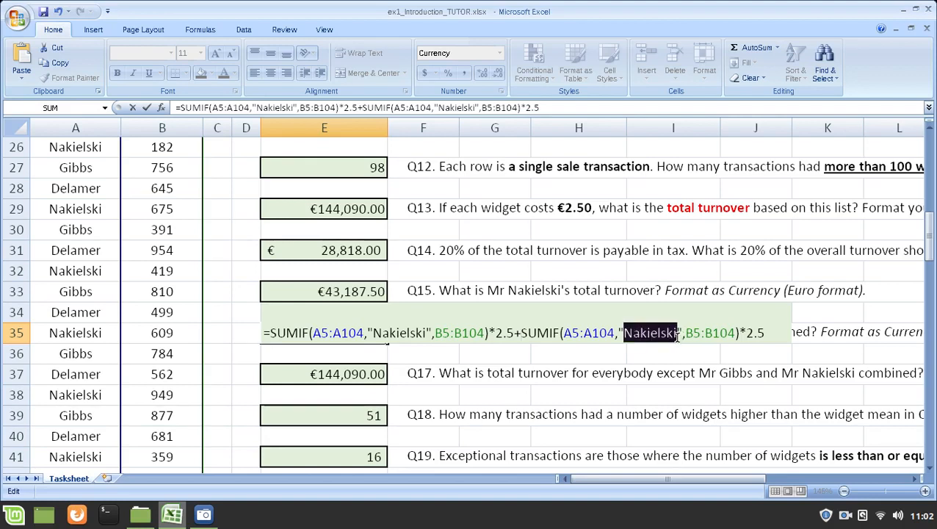
text(Gibbs)
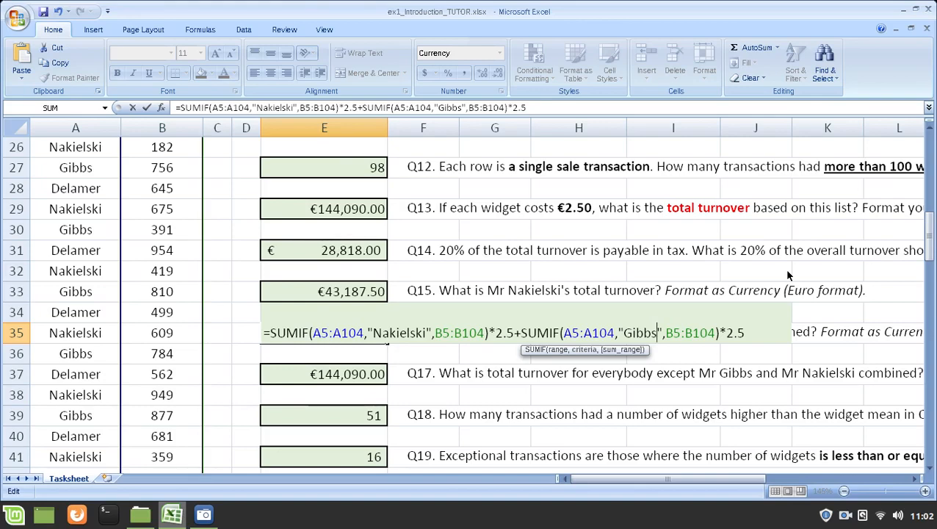
key(Return)
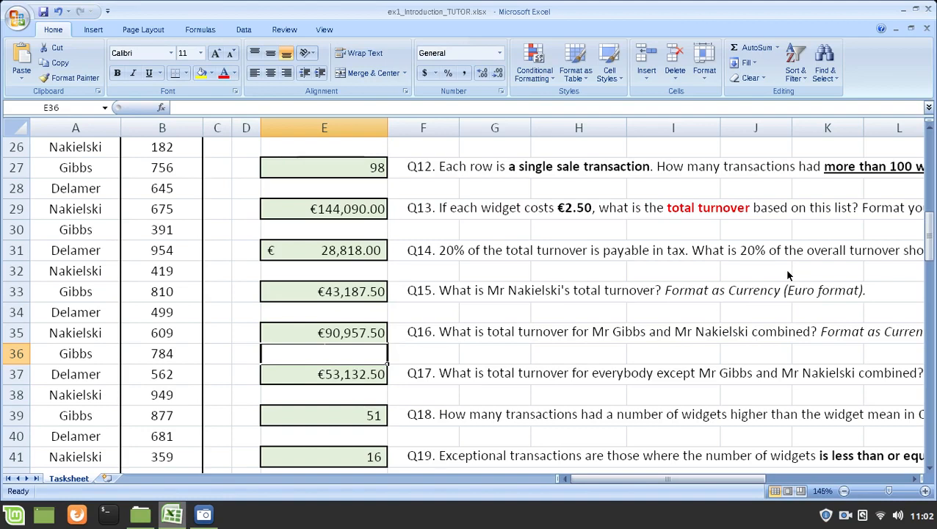
Step: Select the Q17 answer cell E37 and read the full question beside it
click(373, 375)
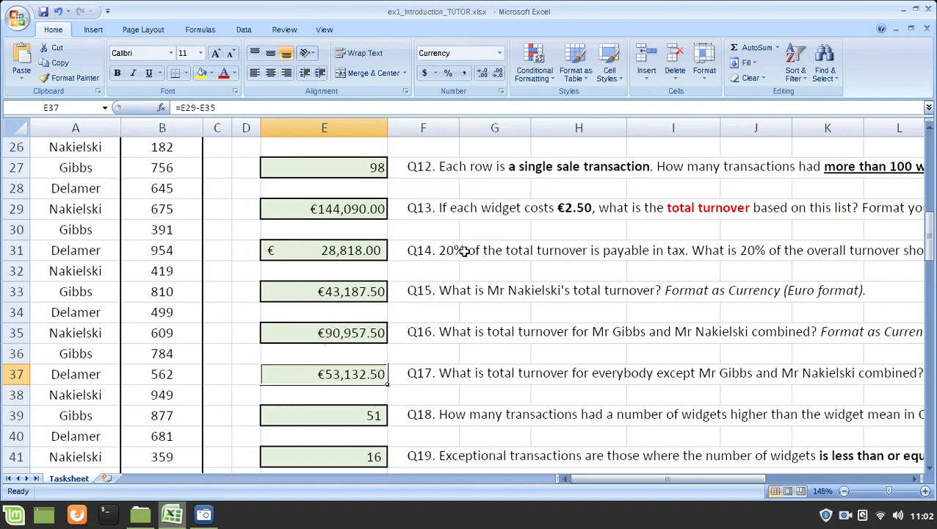
scroll(568, 261, down, 1)
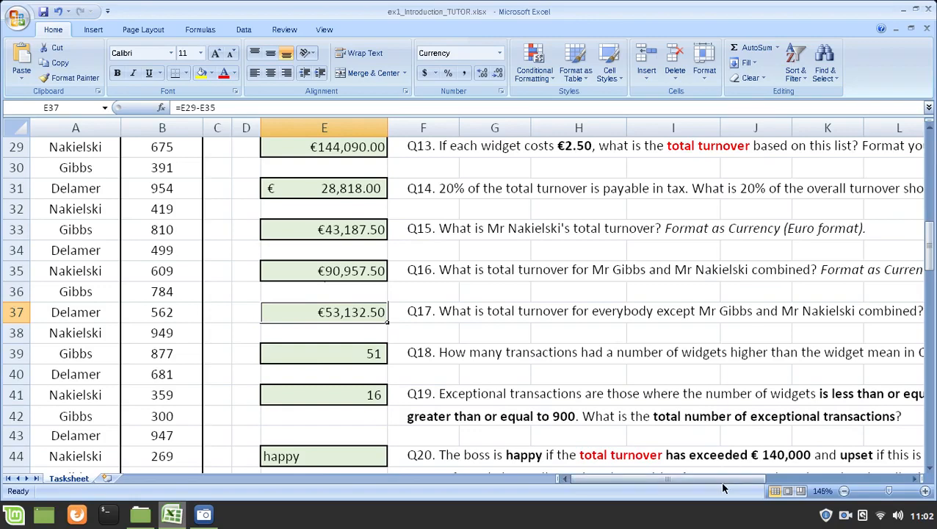
drag(720, 480, 628, 487)
Step: Highlight the Person entries A5:A14 and the third salesperson's cells A7 and A10 at the start of the list
click(84, 229)
scroll(85, 229, up, 5)
scroll(85, 230, up, 5)
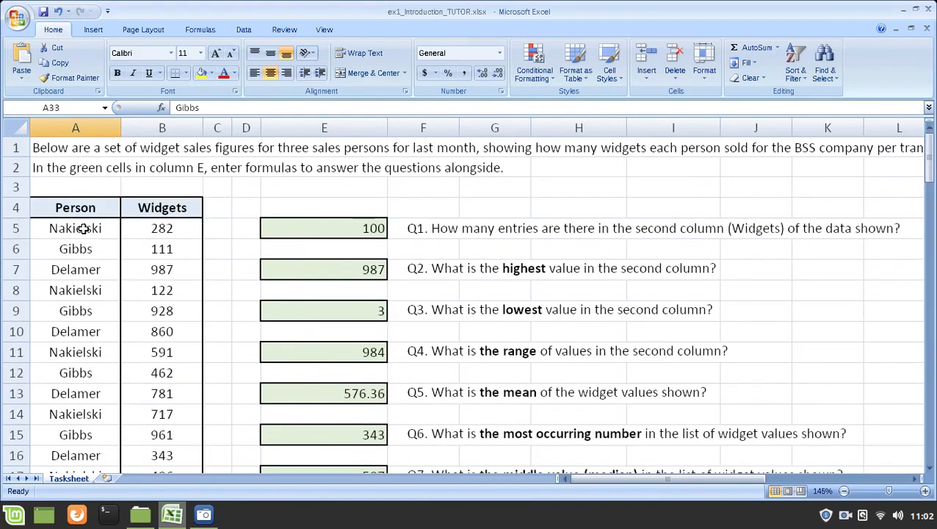
drag(85, 229, 70, 416)
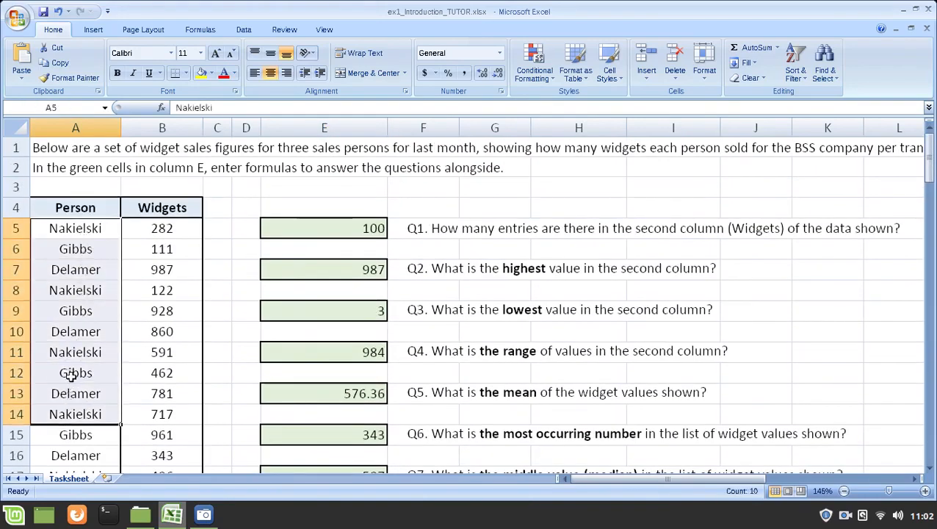
click(79, 271)
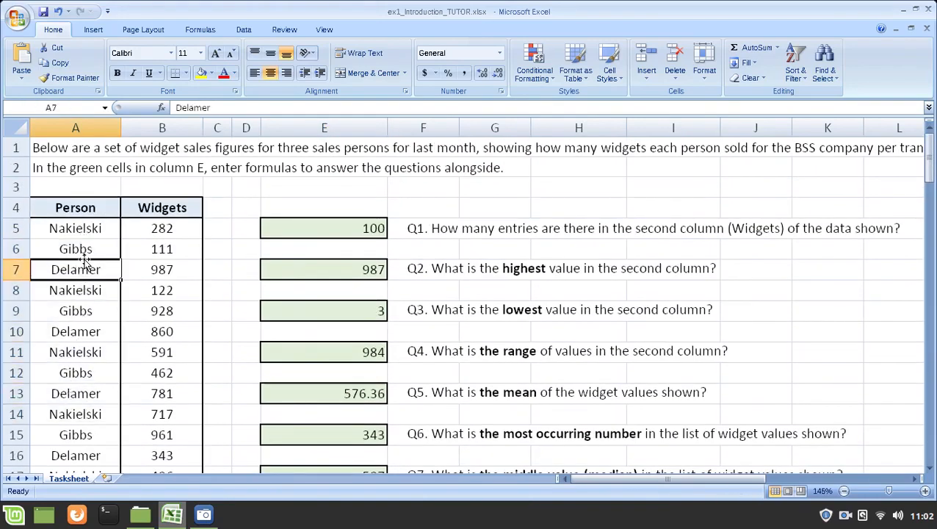
click(91, 331)
ctrl+click(91, 268)
Step: Find the blank Person cell A81 and highlight it together with the entry in A82 below it
scroll(91, 275, down, 2)
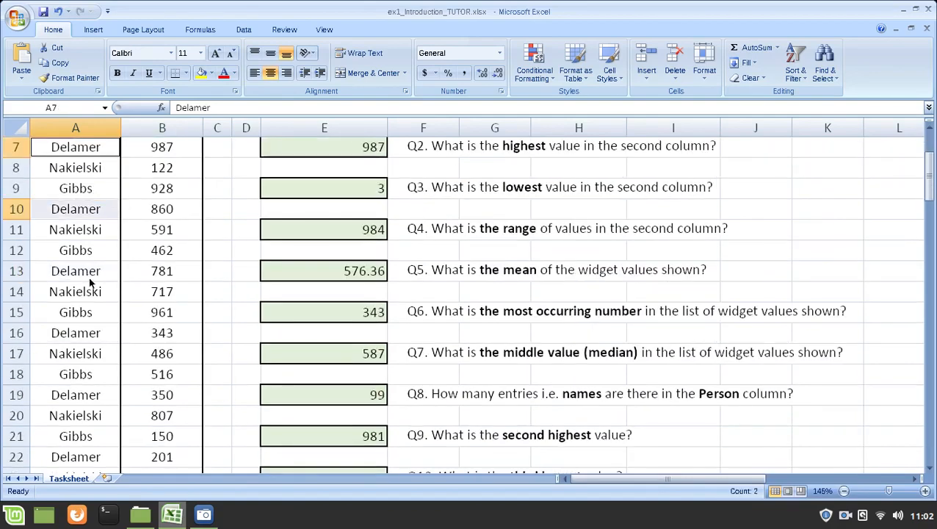
scroll(90, 277, down, 5)
scroll(90, 283, down, 8)
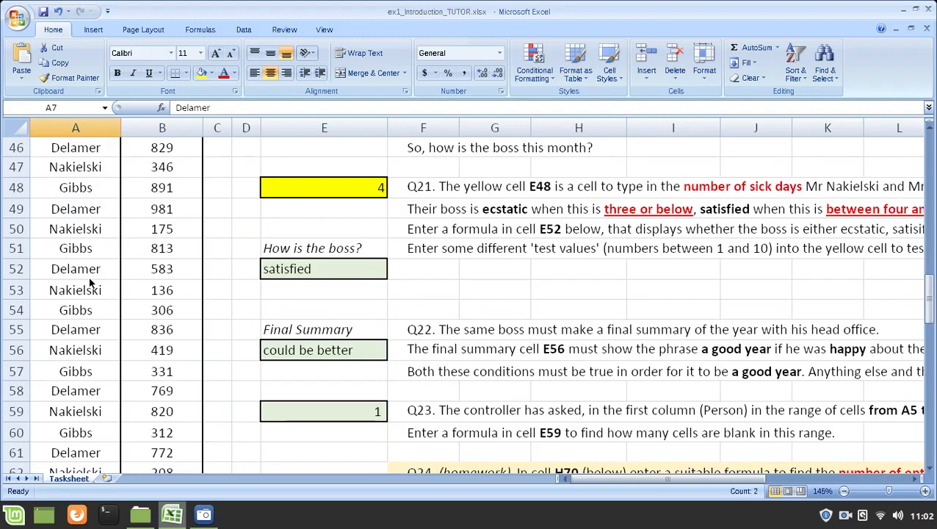
scroll(90, 283, down, 10)
scroll(91, 283, up, 1)
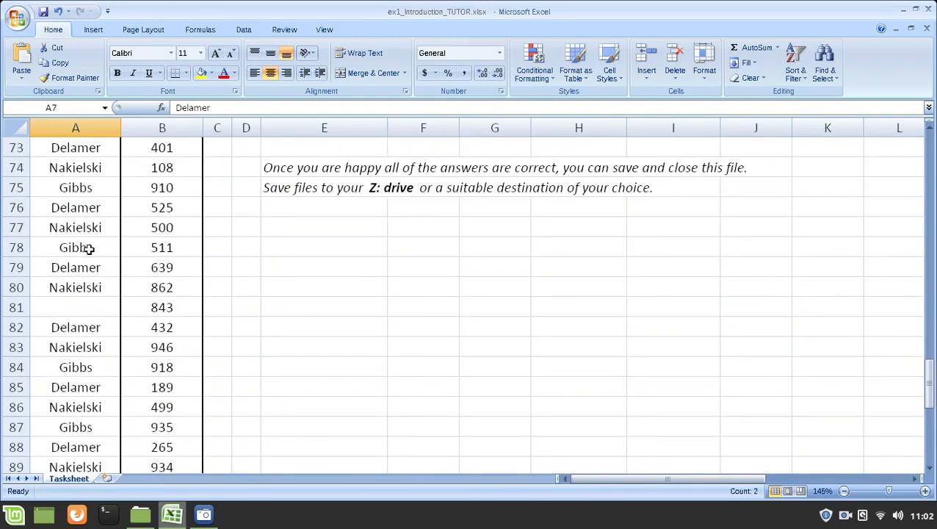
click(78, 327)
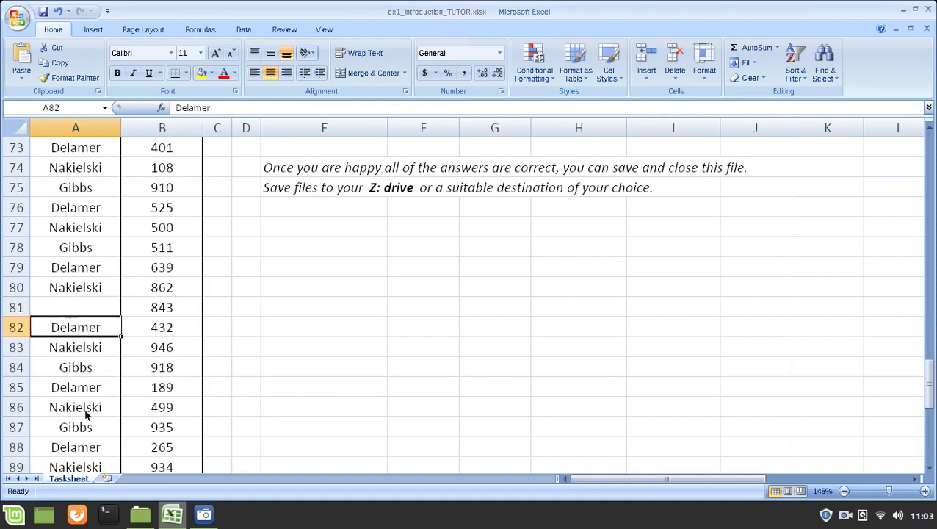
click(80, 307)
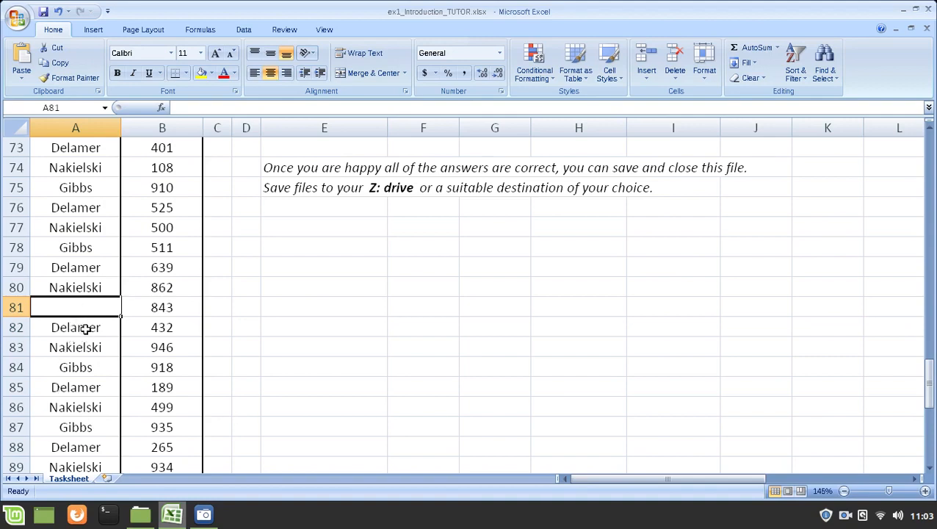
drag(85, 332, 86, 314)
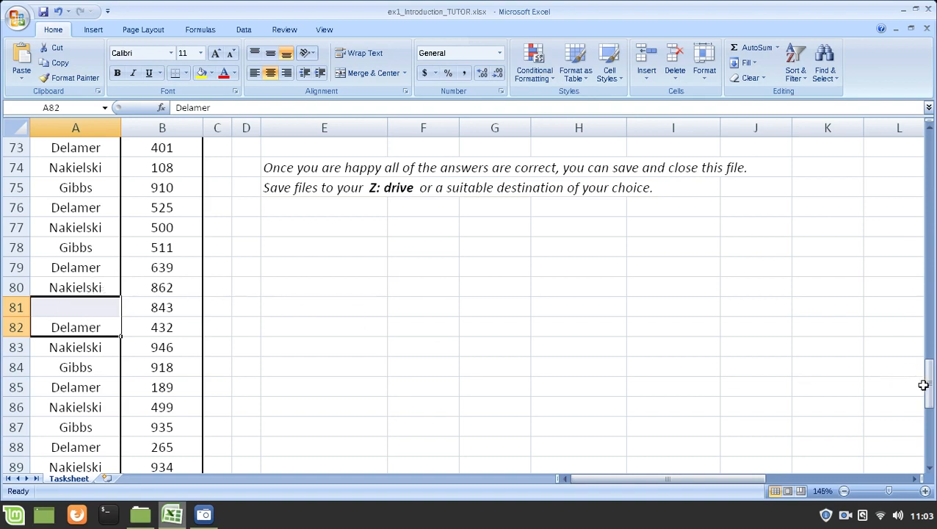
drag(931, 393, 931, 246)
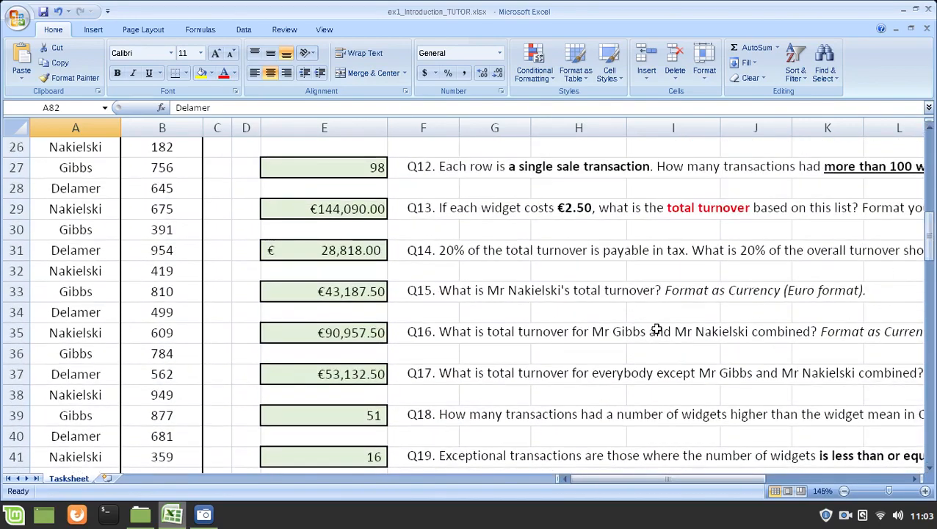
Step: Open the Q17 formula =E29-E35 in E37, highlight its E35 reference, and close it unchanged
click(353, 376)
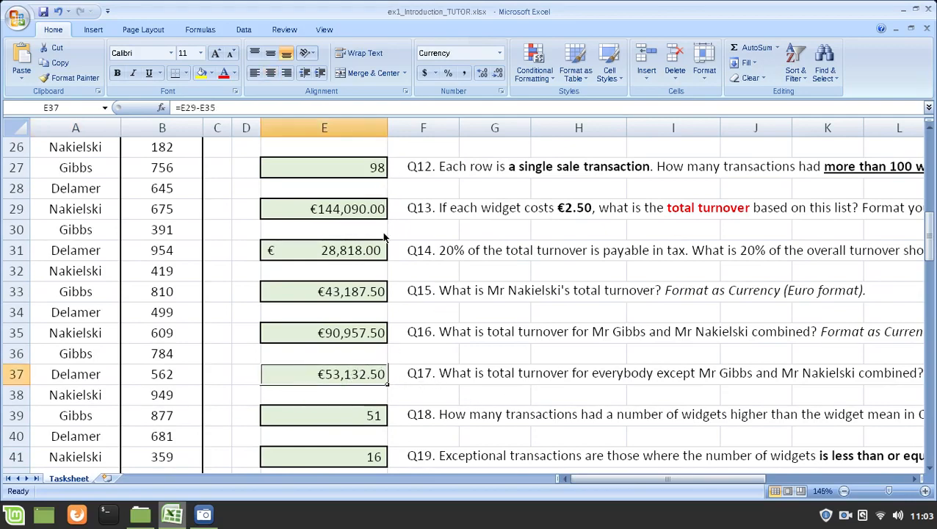
scroll(383, 237, down, 1)
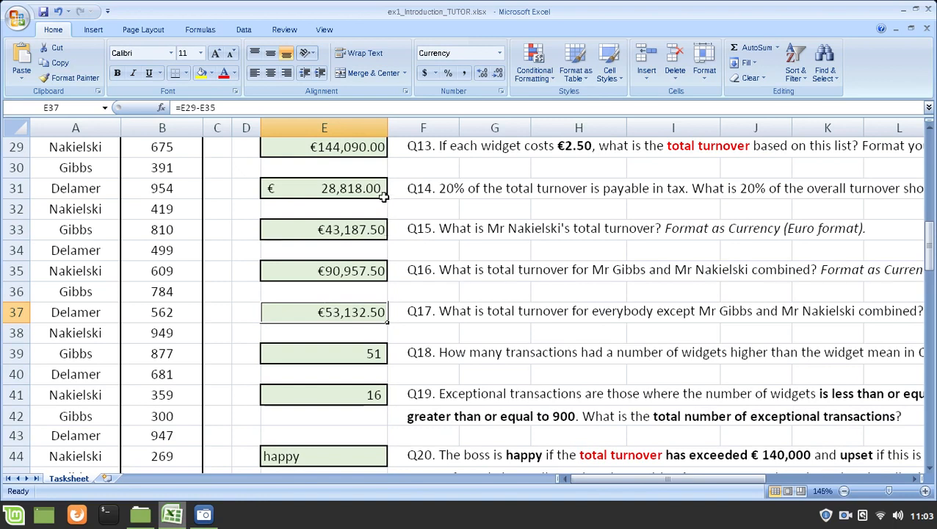
key(F2)
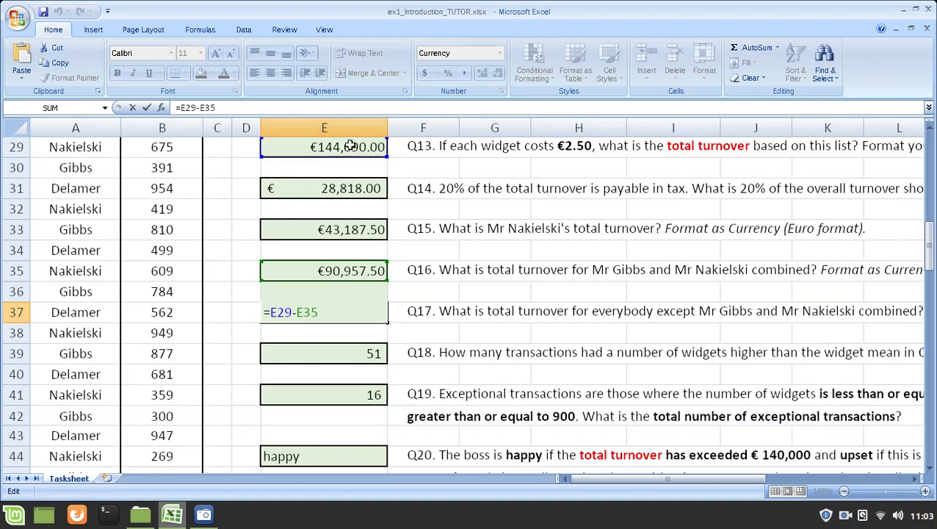
double_click(301, 312)
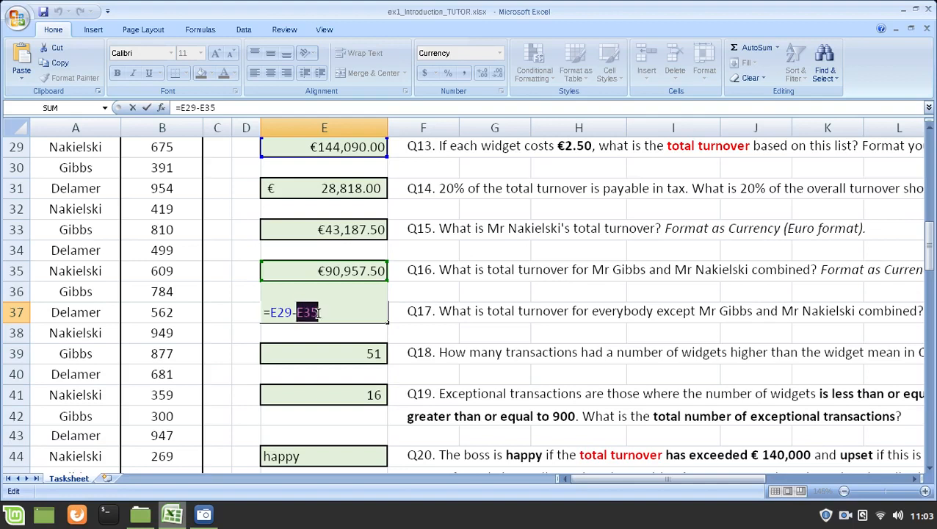
click(323, 312)
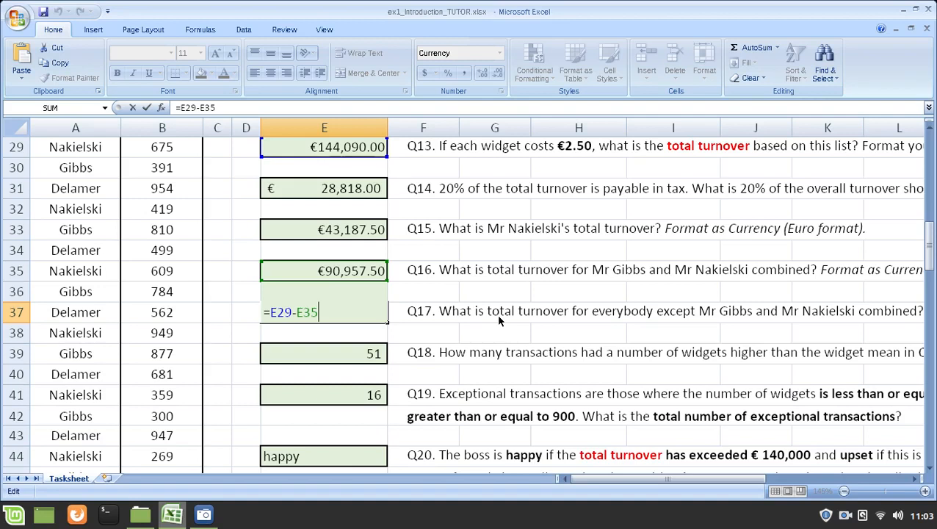
key(ctrl+Return)
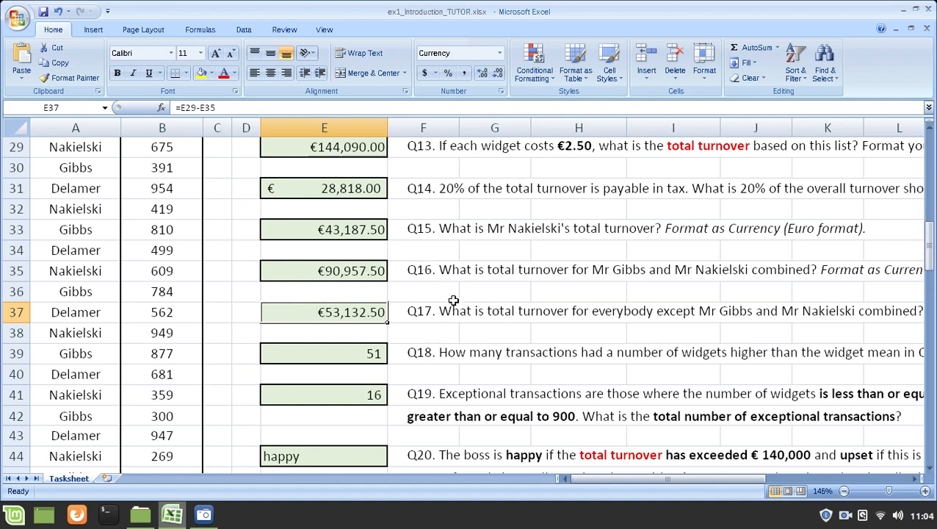
Step: View the Q18 COUNTIF formula in E39 and highlight AVERAGE(B5:B104) in the Q5 mean formula in E13
click(348, 355)
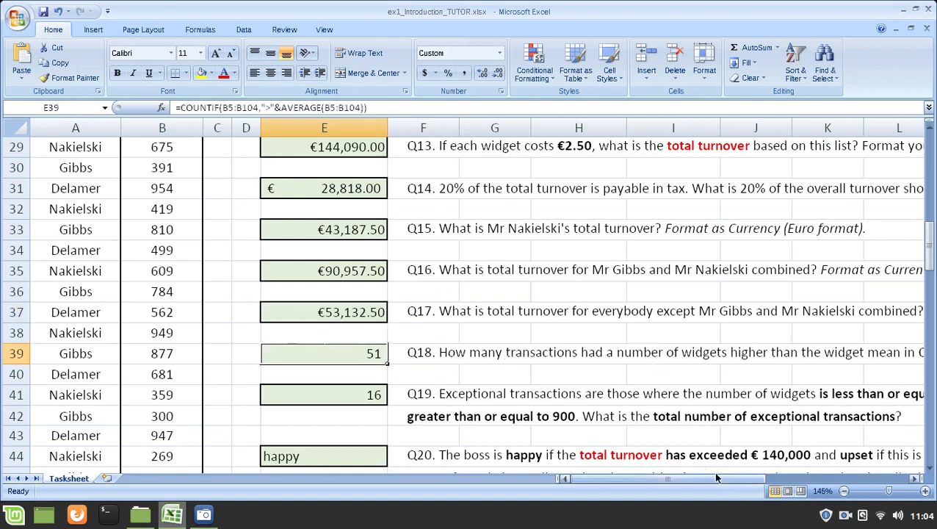
mouse_move(716, 478)
mouse_down()
mouse_move(744, 478)
mouse_move(709, 478)
mouse_up()
scroll(349, 207, up, 6)
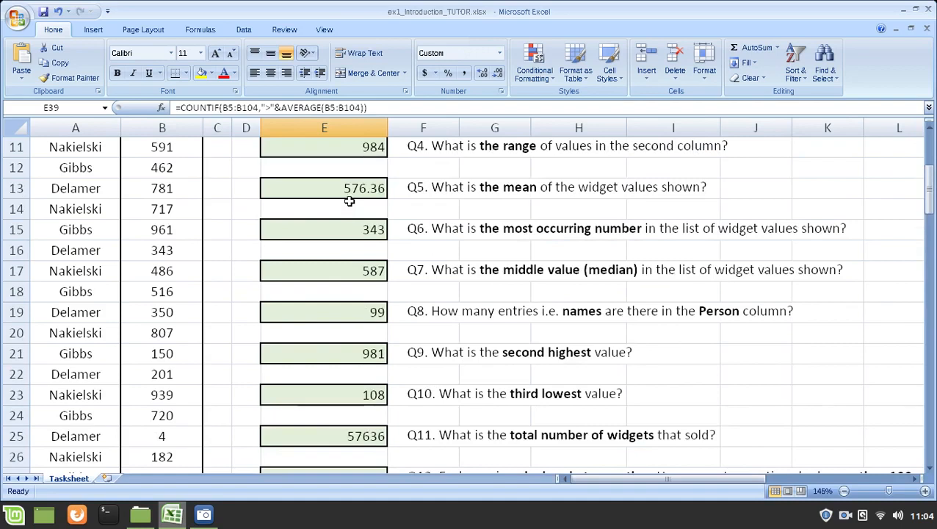
click(351, 188)
double_click(371, 197)
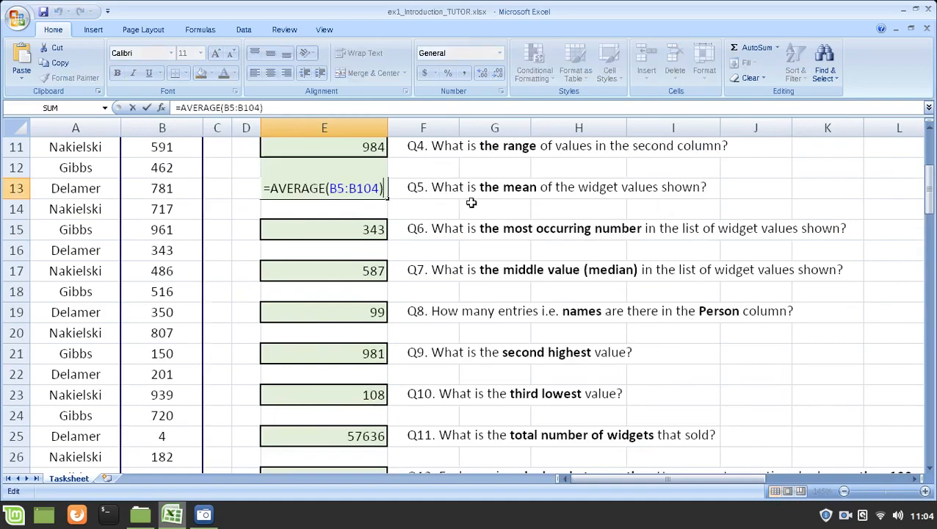
drag(272, 189, 386, 190)
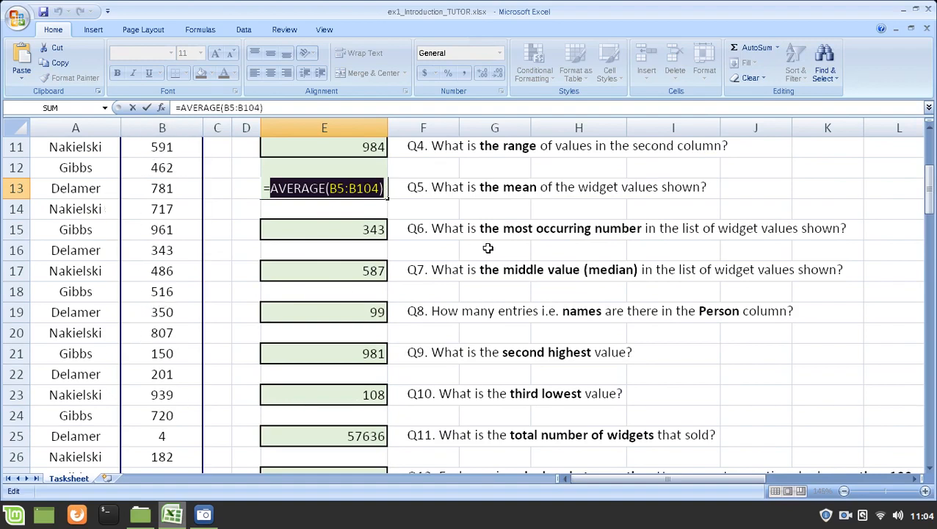
key(Return)
key(Up)
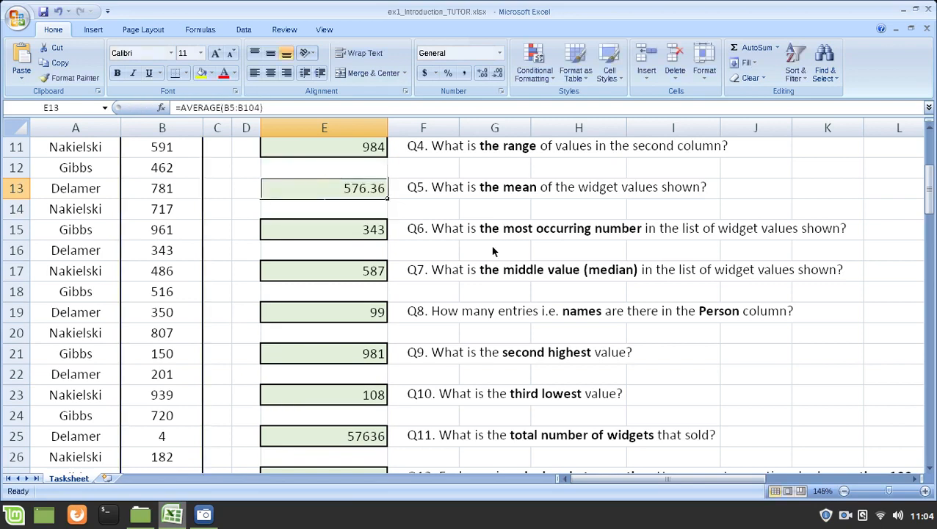
Step: Return to Q18 and highlight the widget values in B32:B38
scroll(490, 231, down, 1)
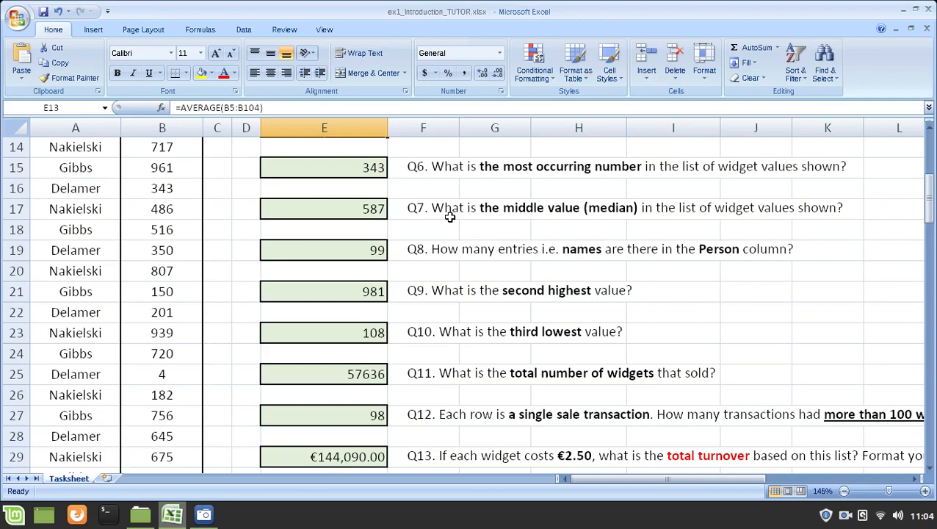
scroll(412, 180, down, 2)
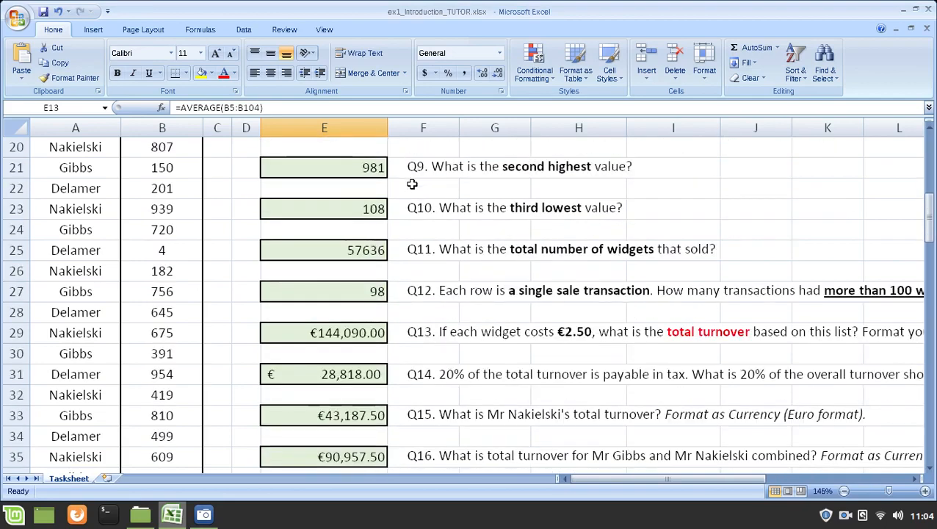
scroll(412, 185, down, 2)
scroll(412, 364, down, 1)
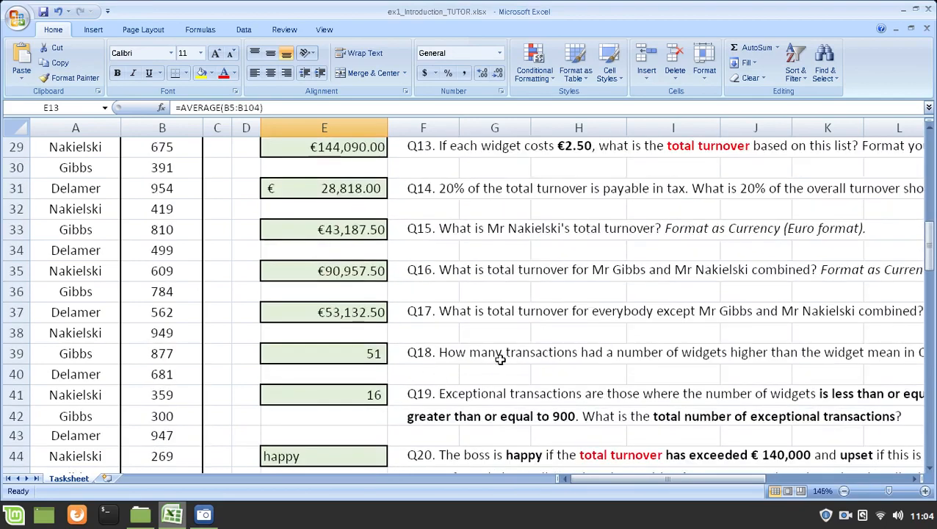
drag(182, 215, 178, 330)
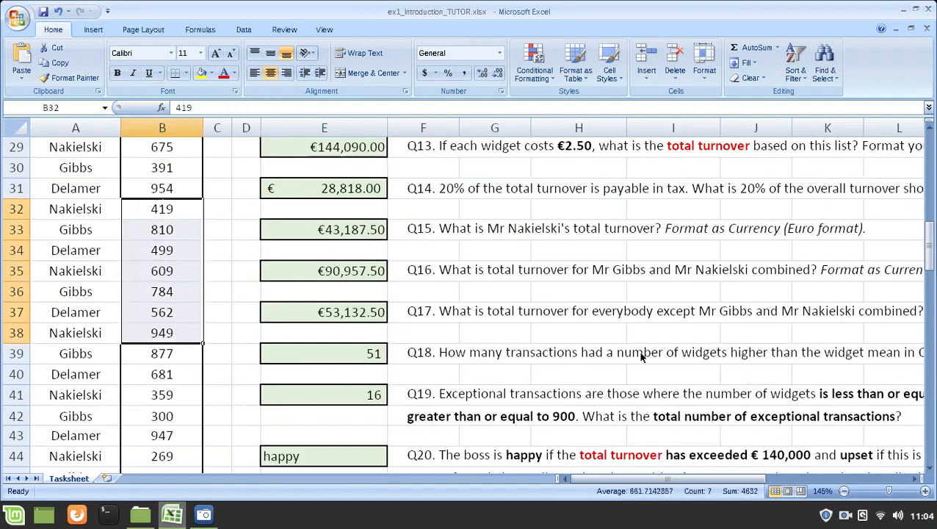
Step: Open the Q18 COUNTIF formula in E39 and highlight its range argument B5:B104
click(351, 354)
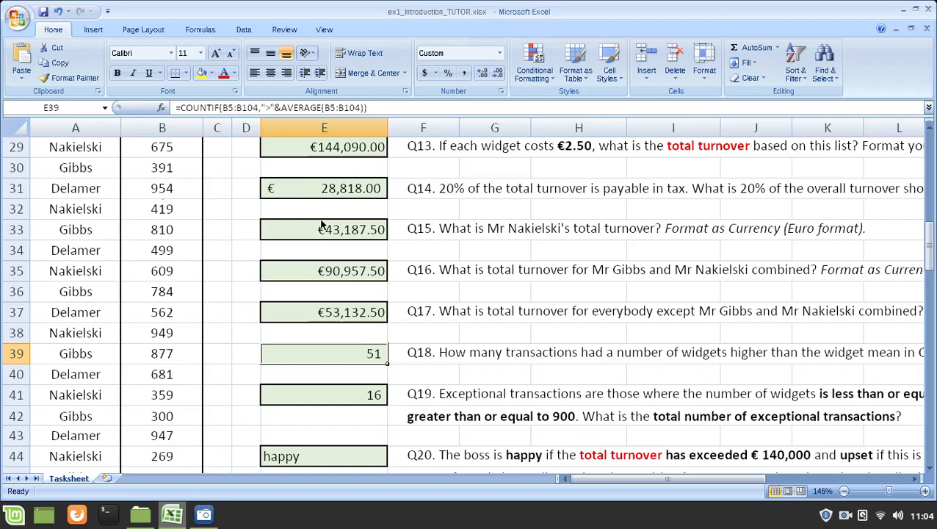
key(F2)
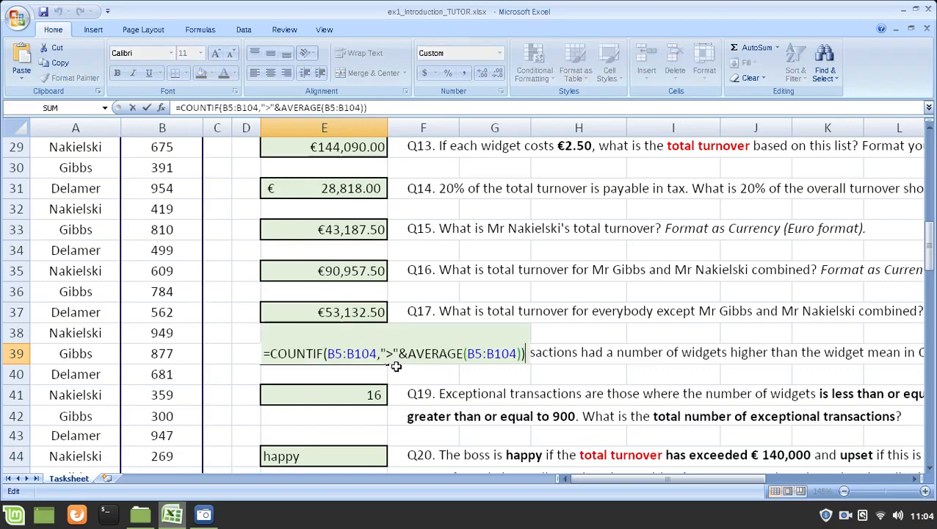
click(322, 355)
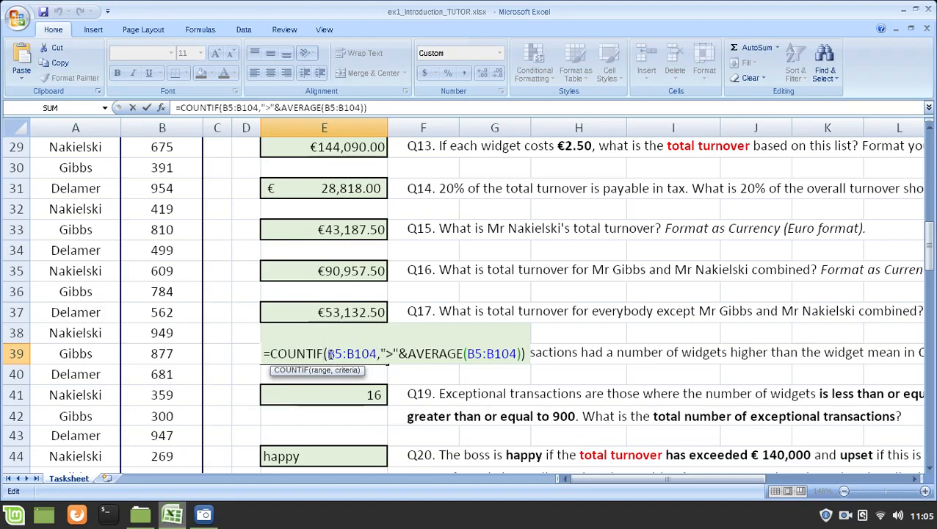
drag(328, 353, 377, 353)
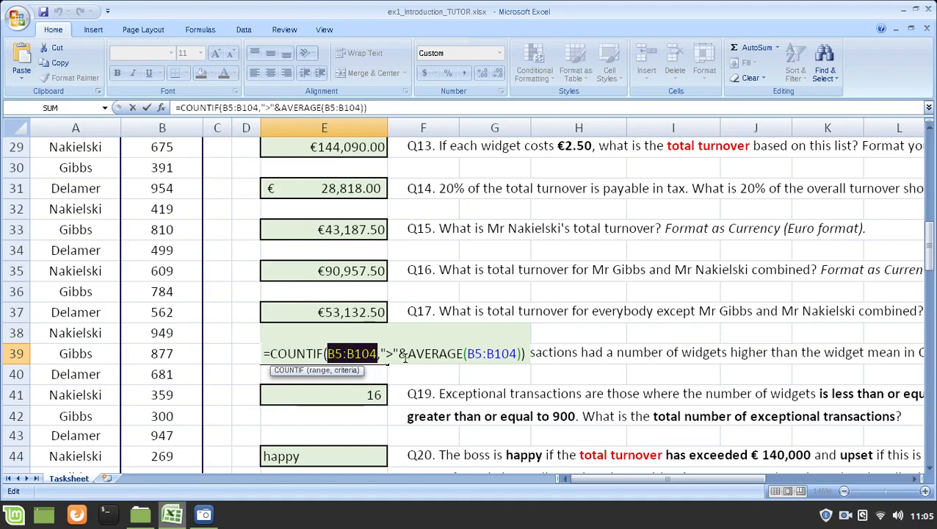
click(383, 355)
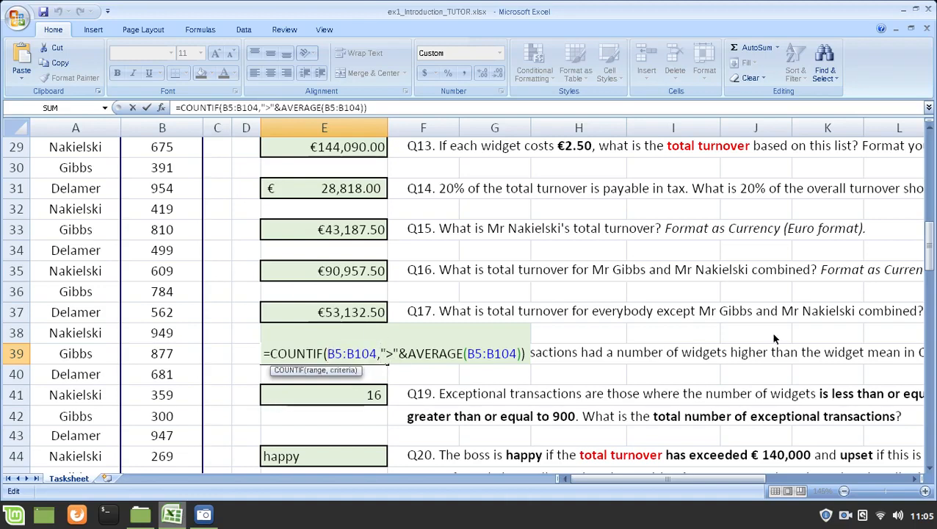
Step: Highlight the whole criteria argument ">"&AVERAGE(B5:B104) in the Q18 formula
key(shift+Right)
key(shift+Right)
key(shift+Right)
key(shift+Right)
key(shift+Right)
key(shift+Right)
key(shift+Right)
key(shift+Right)
key(shift+Right)
key(shift+Right)
key(shift+Right)
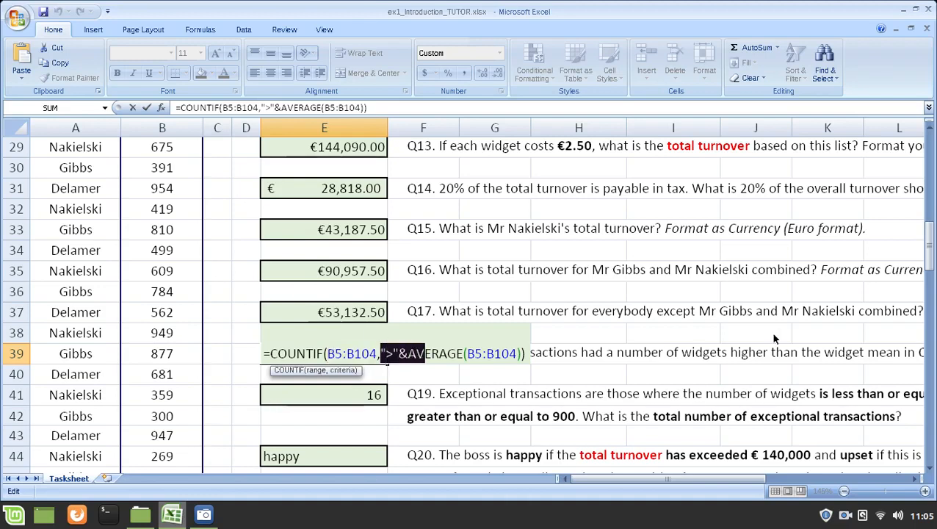
key(shift+Right)
key(shift+Right)
key(shift+Right)
key(shift+Right)
key(shift+Right)
key(shift+Right)
key(shift+Right)
key(shift+Right)
key(shift+Right)
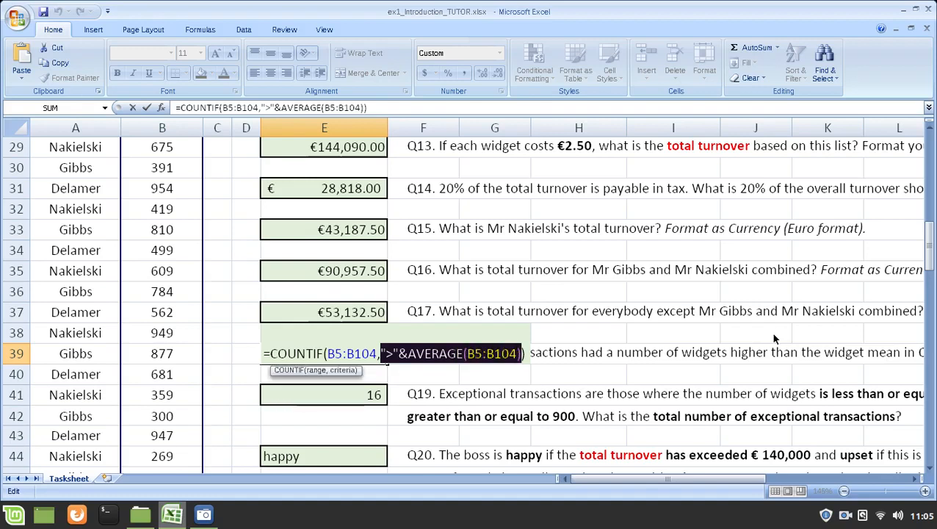
click(396, 354)
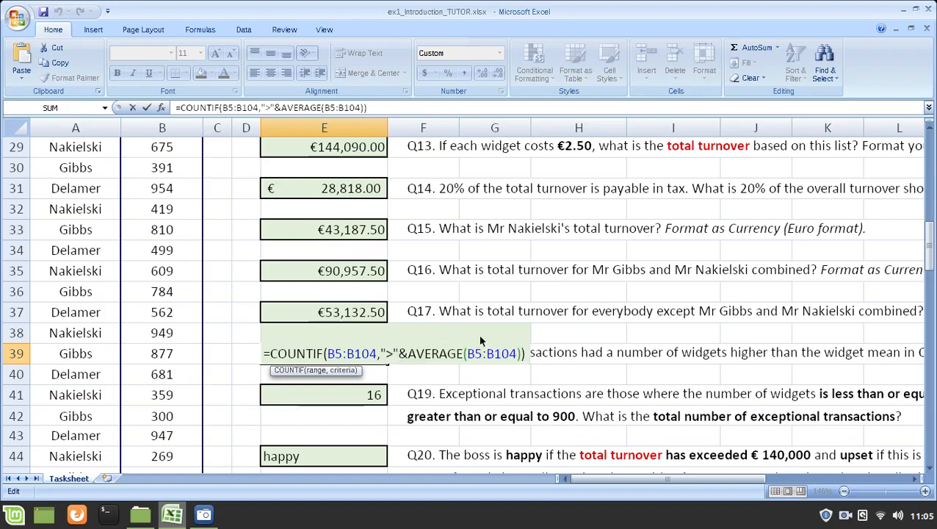
Step: Highlight the quoted ">" operator and the & joining character in the Q18 formula's criteria
key(Left)
key(Left)
key(Left)
key(shift+Right)
key(shift+Right)
key(shift+Right)
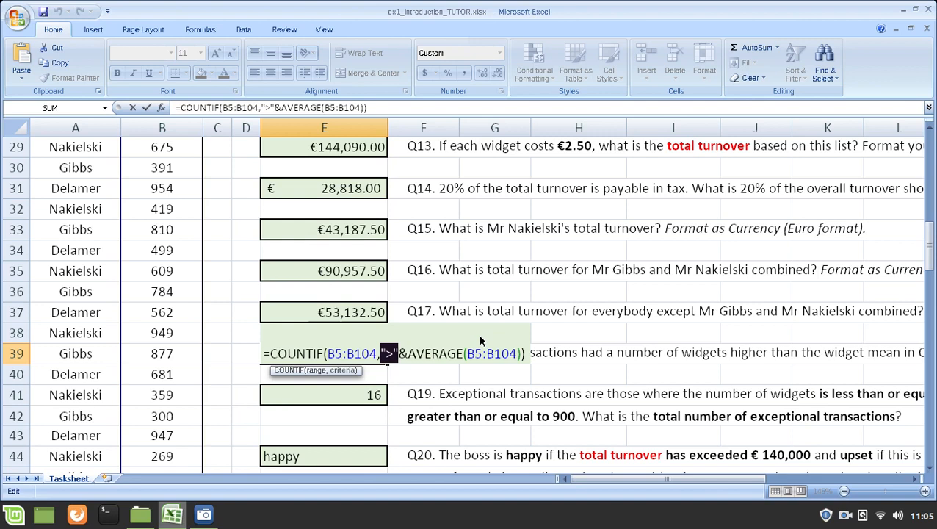
key(Right)
key(shift+Right)
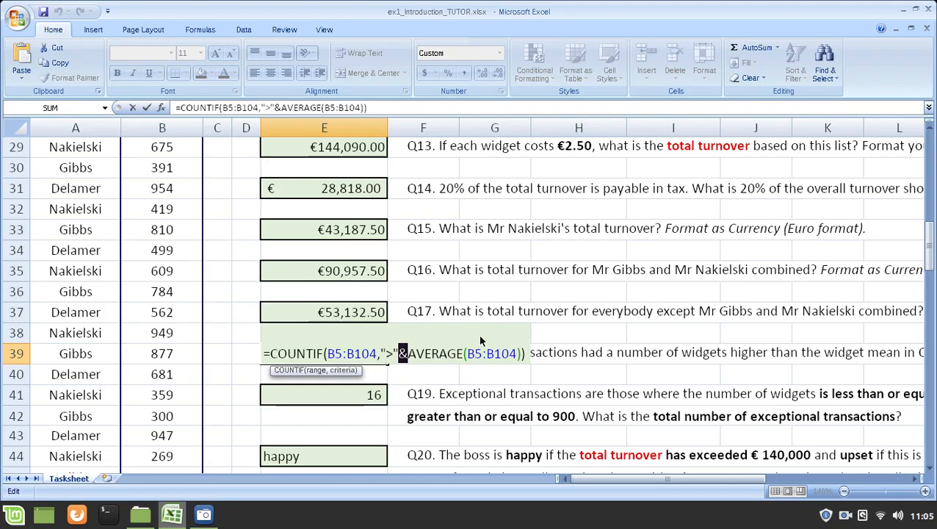
key(Left)
key(shift+Left)
key(shift+Left)
key(shift+Left)
key(Right)
key(Right)
key(Right)
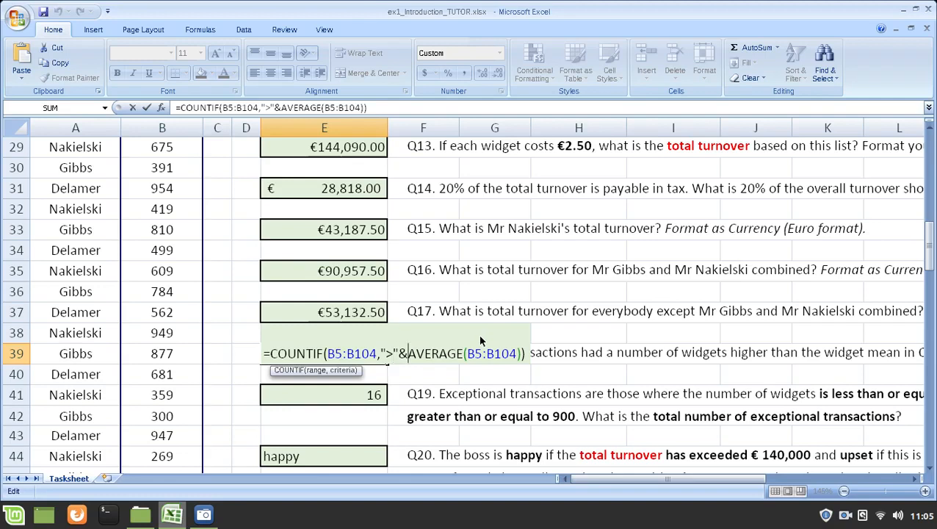
Step: Highlight the nested AVERAGE(B5:B104) function in the Q18 formula
key(Left)
key(shift+Right)
key(shift+Right)
key(shift+Right)
key(shift+Right)
key(shift+Right)
key(shift+Right)
key(shift+Right)
key(shift+Right)
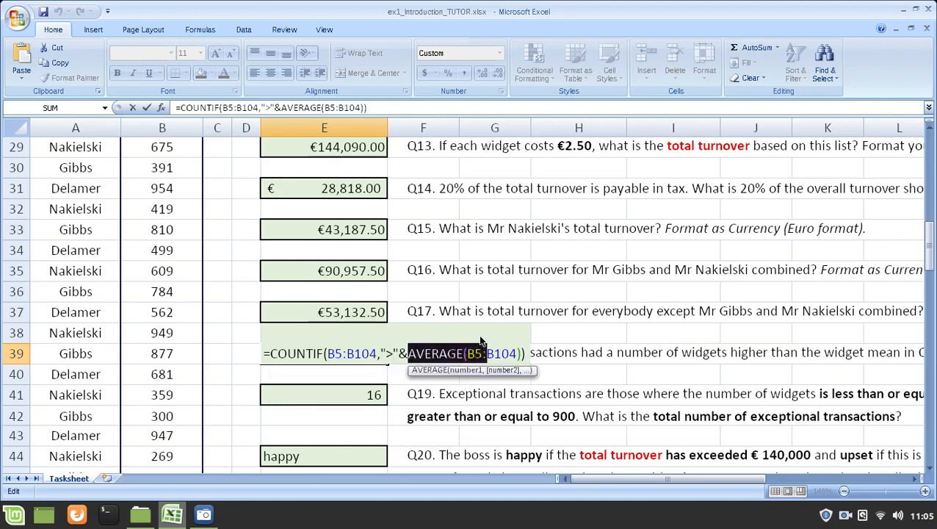
key(shift+Right)
key(shift+Right)
key(shift+Right)
key(shift+Right)
key(shift+Right)
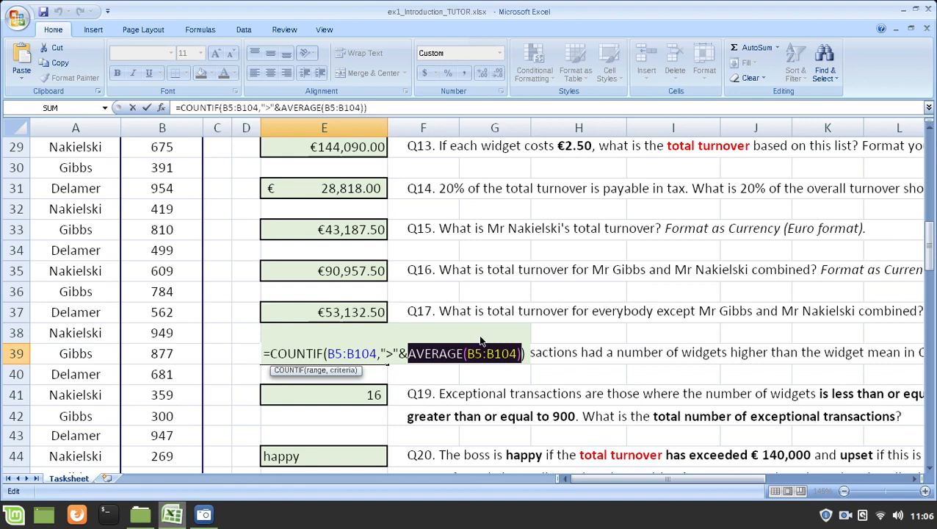
Step: Replace the Q18 criteria in E39 with the fixed value ">576.36" and commit the formula
key(Left)
key(Left)
key(Left)
key(Left)
key(Left)
key(Left)
key(Left)
key(Left)
key(Left)
key(Left)
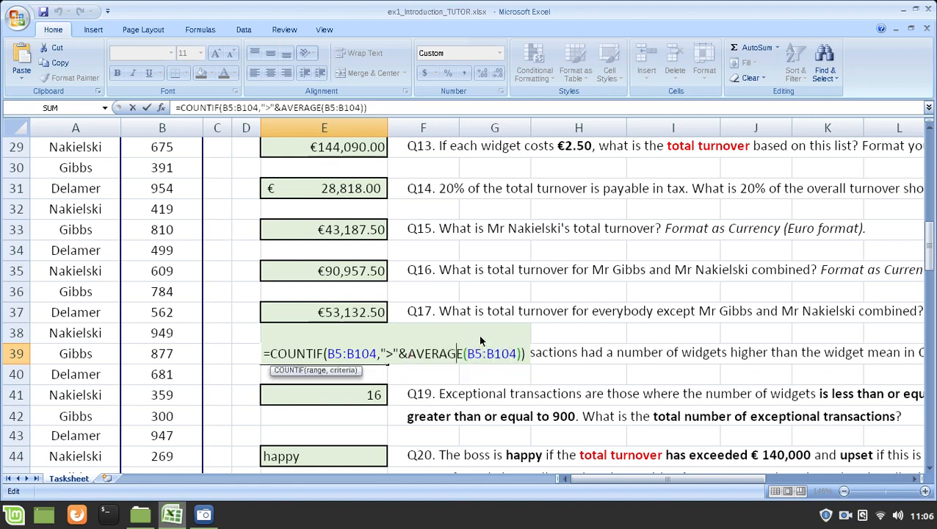
key(Left)
key(Left)
key(Left)
key(Left)
key(Left)
key(Left)
key(Left)
key(Left)
key(shift+End)
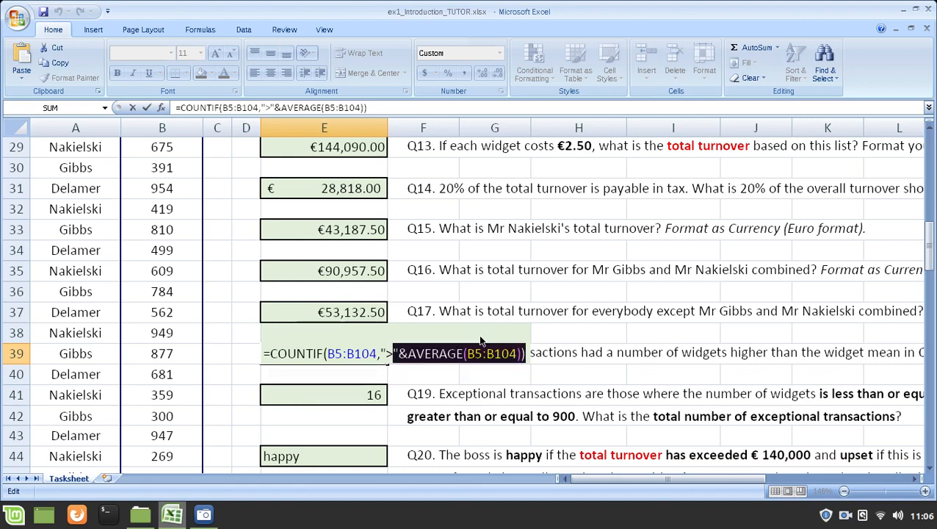
key(shift+Left)
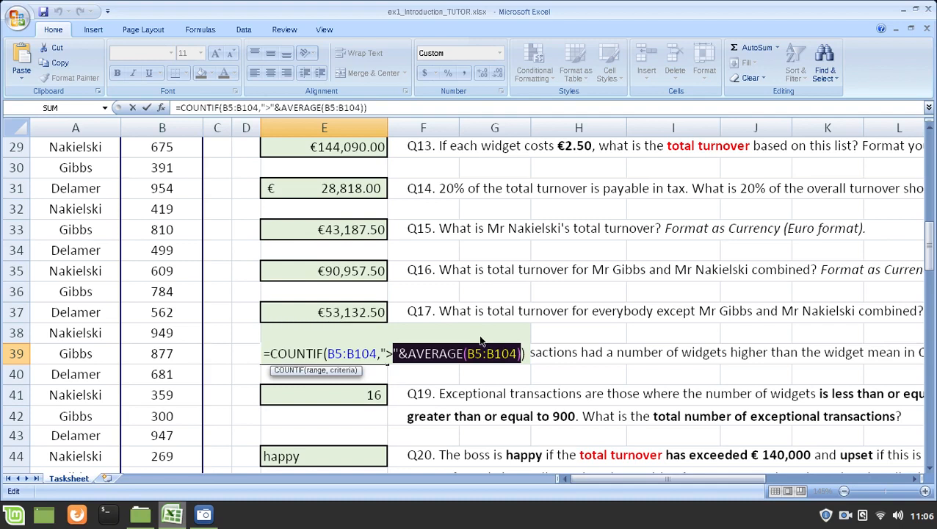
key(BackSpace)
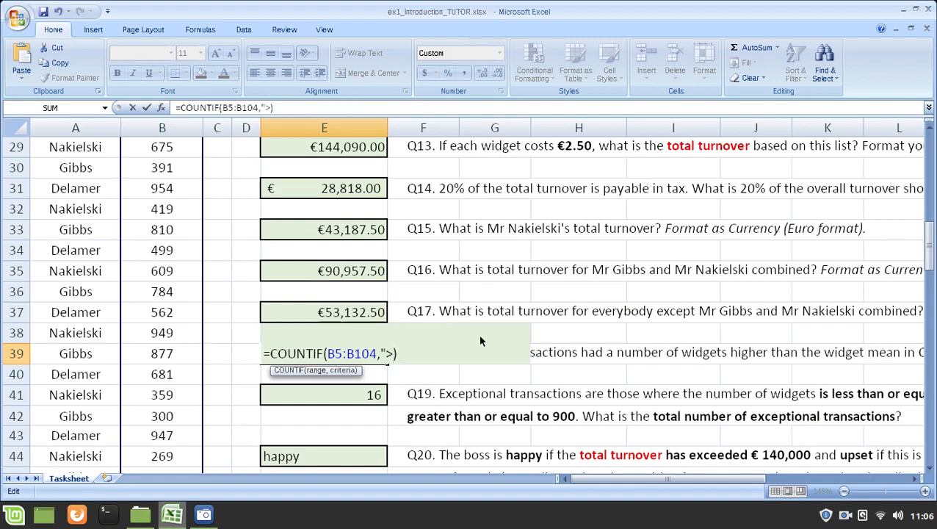
text(576.36")
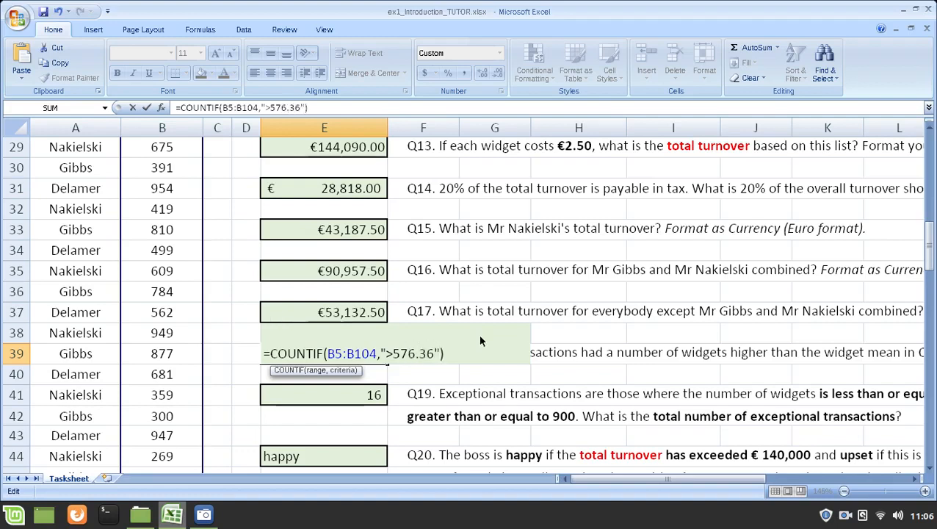
text())
key(Return)
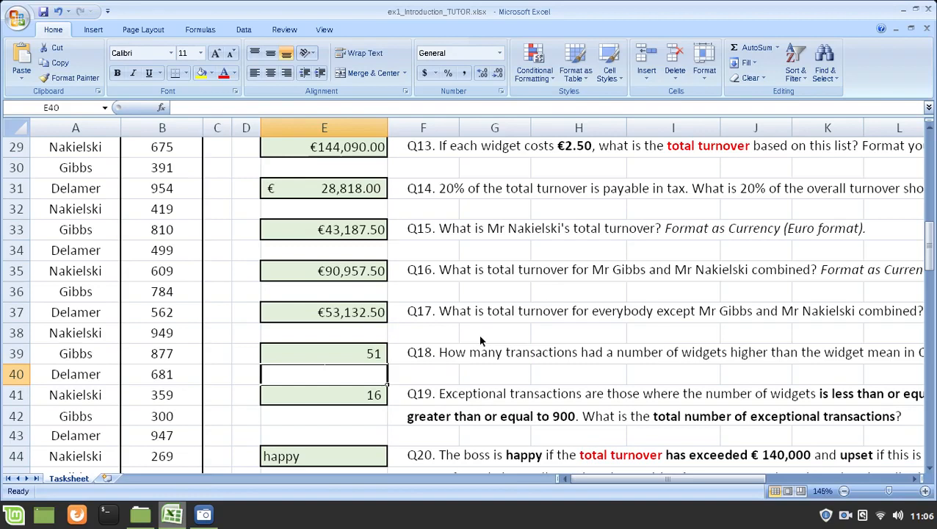
Step: Restore the Q18 formula in E39 to =COUNTIF(B5:B104,">"&AVERAGE(B5:B104))
key(Up)
key(F2)
key(Left)
key(Left)
key(shift+Left)
key(shift+Left)
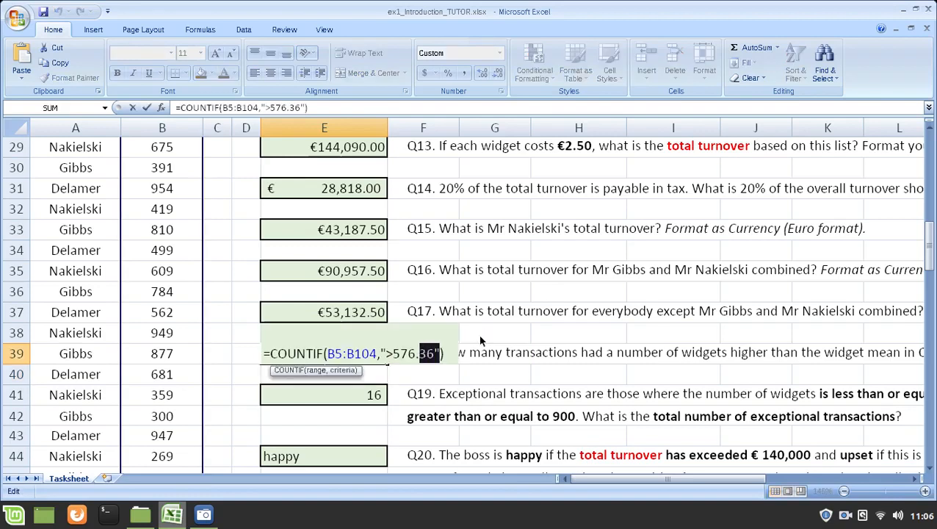
key(shift+Left)
key(shift+Left)
key(shift+Left)
key(shift+Left)
text("&AVERAGE(B5:B104))
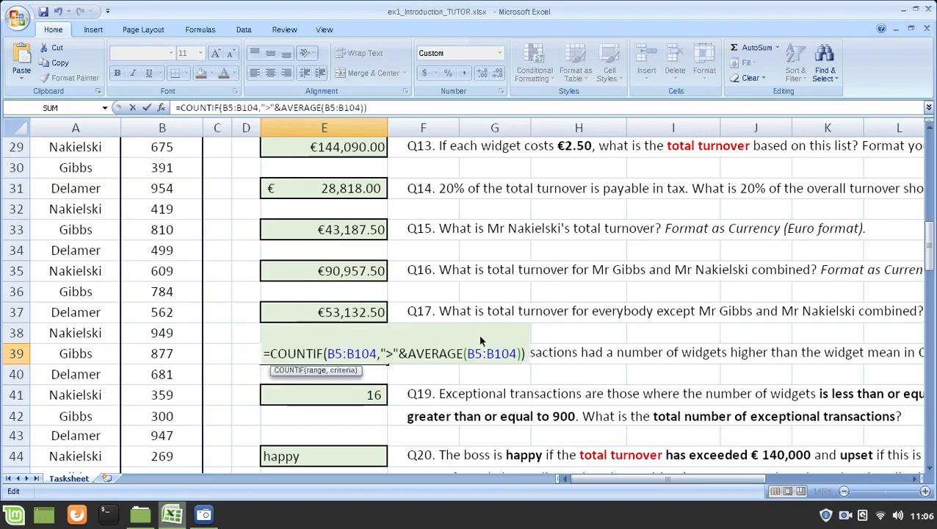
Step: Highlight AVERAGE(B5:B104) and the & joining character in the restored Q18 formula
key(shift+Left)
key(shift+Left)
key(shift+Left)
key(shift+Left)
key(shift+Left)
key(shift+Left)
key(shift+Left)
key(shift+Left)
key(shift+Left)
key(shift+Left)
key(shift+Left)
key(shift+Left)
key(shift+Left)
key(shift+Left)
key(shift+Left)
key(shift+Left)
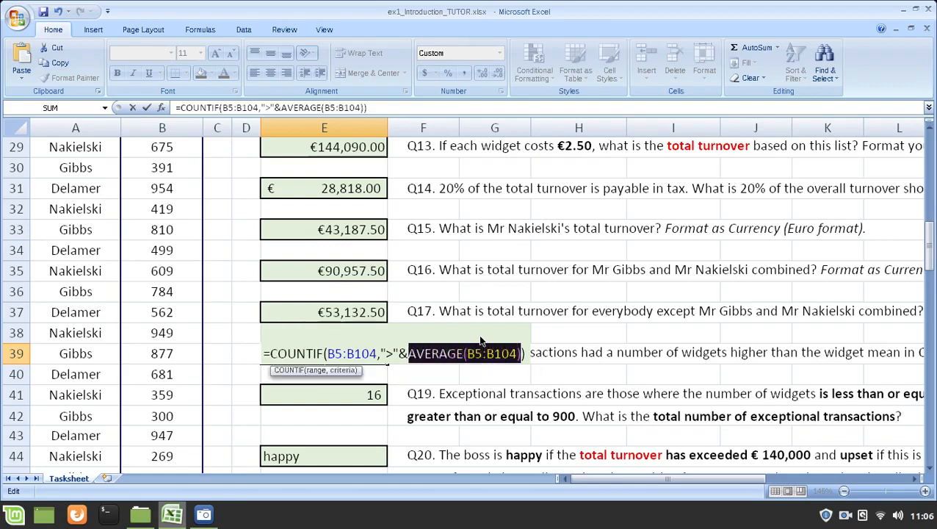
click(398, 354)
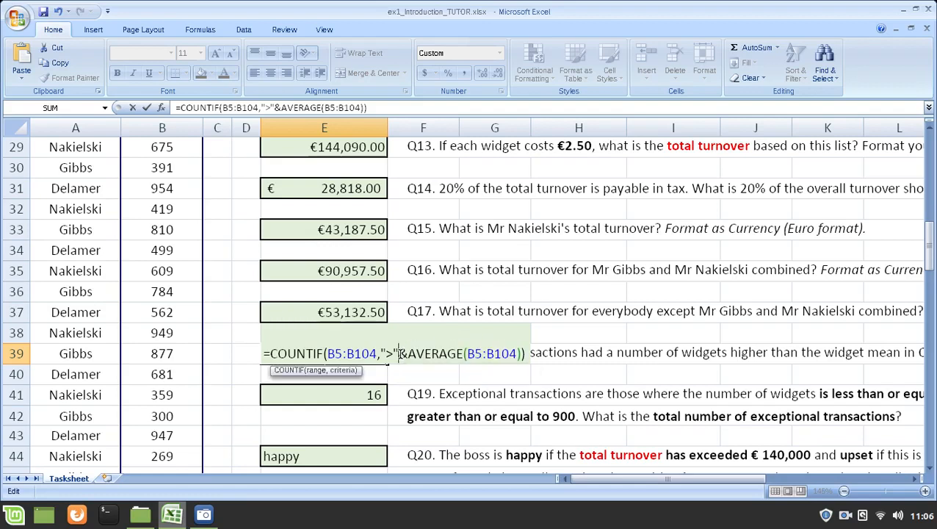
key(shift+Right)
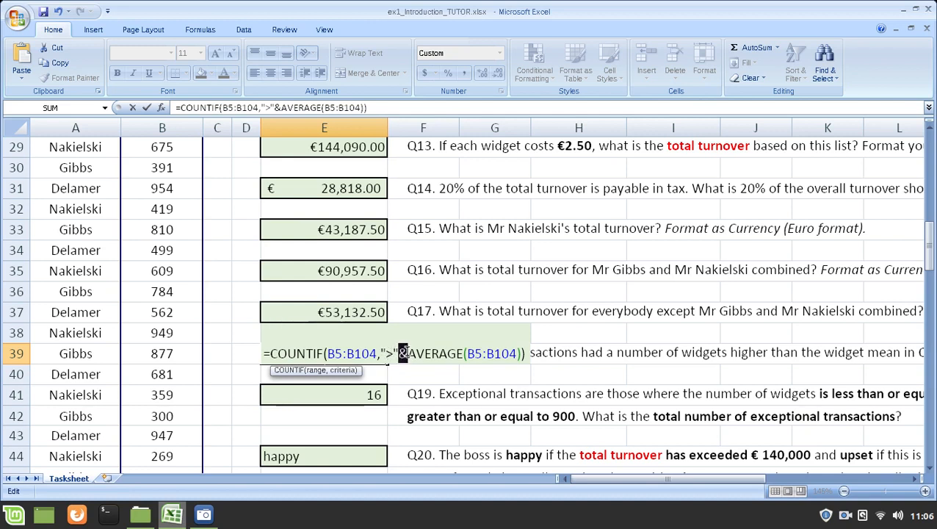
click(409, 352)
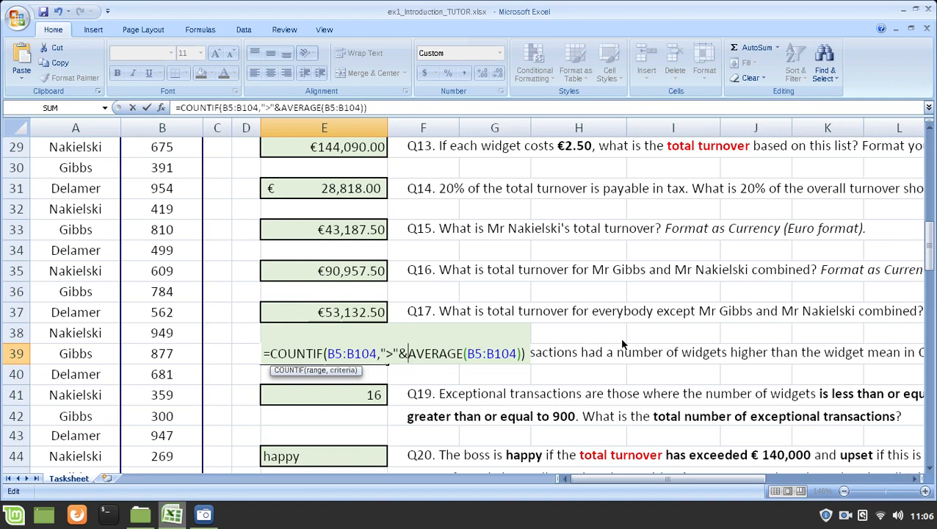
Step: Go over the ">" operator and & in the Q18 criteria and highlight AVERAGE(B5:B104) again
key(shift+Left)
key(Left)
key(Left)
key(shift+Left)
key(shift+Left)
key(shift+Right)
key(Right)
key(shift+Right)
key(shift+Right)
key(shift+Right)
key(shift+Right)
key(shift+Right)
key(shift+Right)
key(shift+Right)
key(shift+Right)
key(shift+Right)
key(shift+Right)
key(shift+Right)
key(shift+Right)
key(shift+Right)
key(shift+Right)
key(shift+Right)
key(shift+Right)
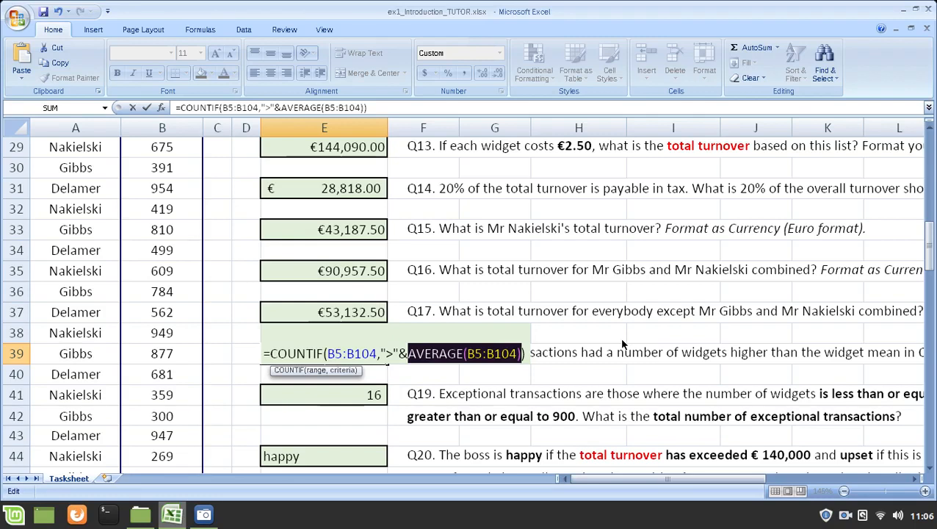
Step: Highlight the quoted ">" operator in the Q18 formula and close the formula unchanged
key(Right)
key(Left)
key(Left)
key(Left)
key(Left)
key(Left)
key(Left)
key(Left)
key(Left)
key(Left)
key(Left)
key(Left)
key(Left)
key(Left)
key(Left)
key(Left)
key(Left)
key(Left)
key(Left)
key(Left)
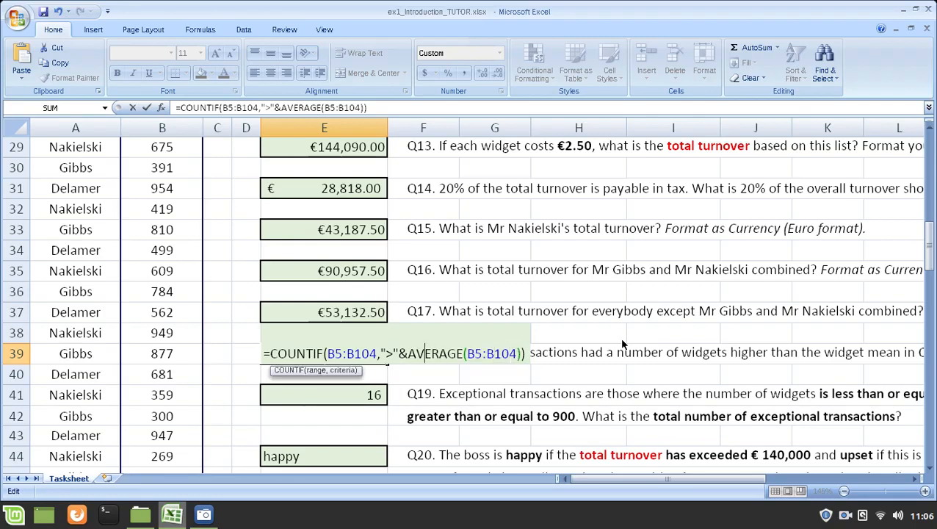
key(shift+Right)
key(shift+Right)
key(shift+Right)
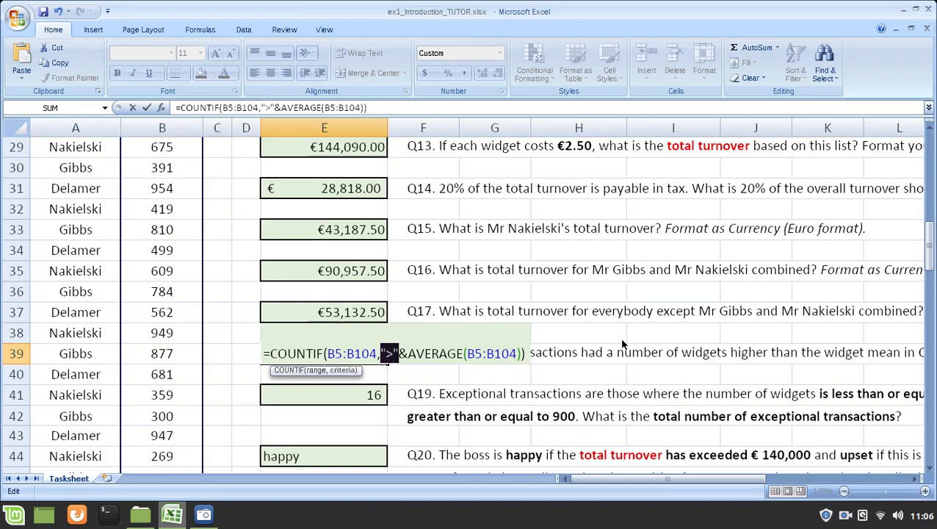
key(Escape)
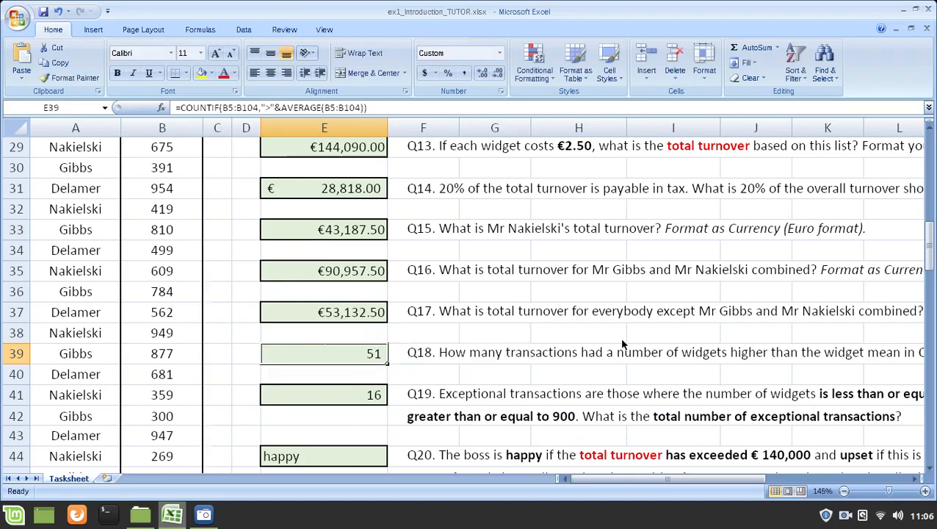
key(F2)
key(Escape)
Step: View the Q19 formula in E41 and highlight the widget values in column B from B33 downward
click(355, 397)
scroll(610, 287, down, 1)
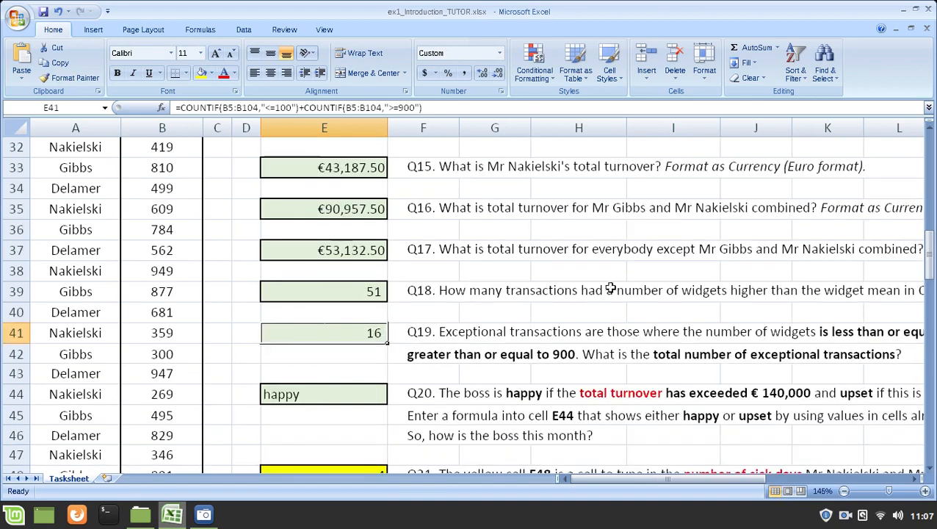
scroll(610, 287, down, 1)
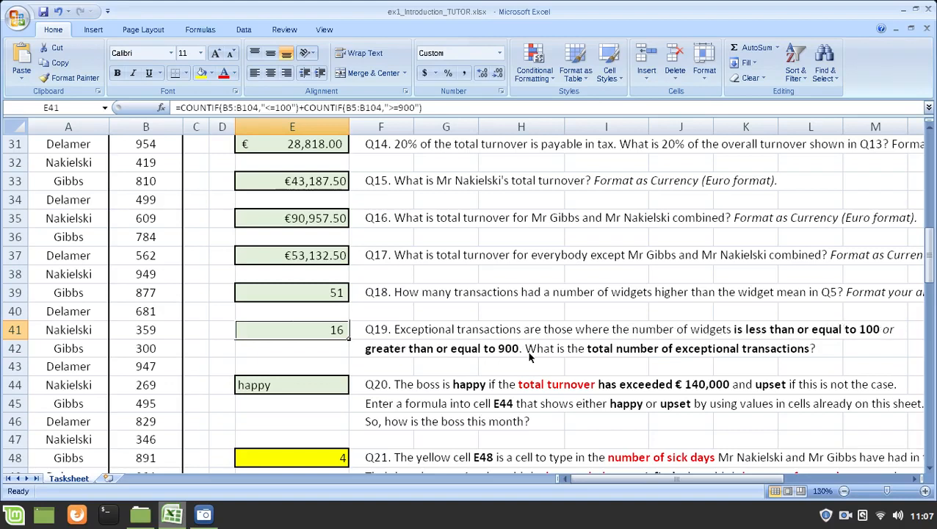
drag(146, 180, 180, 376)
Step: Open the Q19 formula in E41 and highlight its first COUNTIF and that function's "<=100" criterion
click(304, 332)
key(F2)
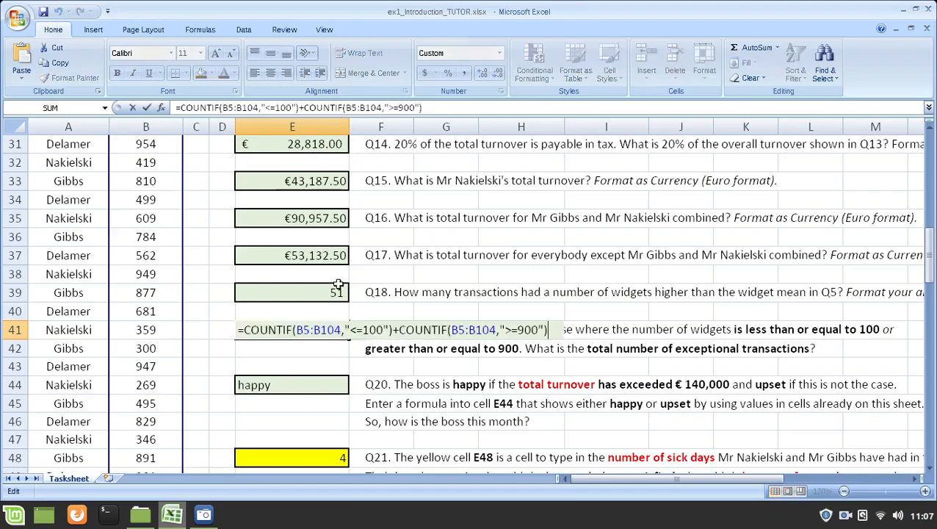
drag(394, 330, 247, 336)
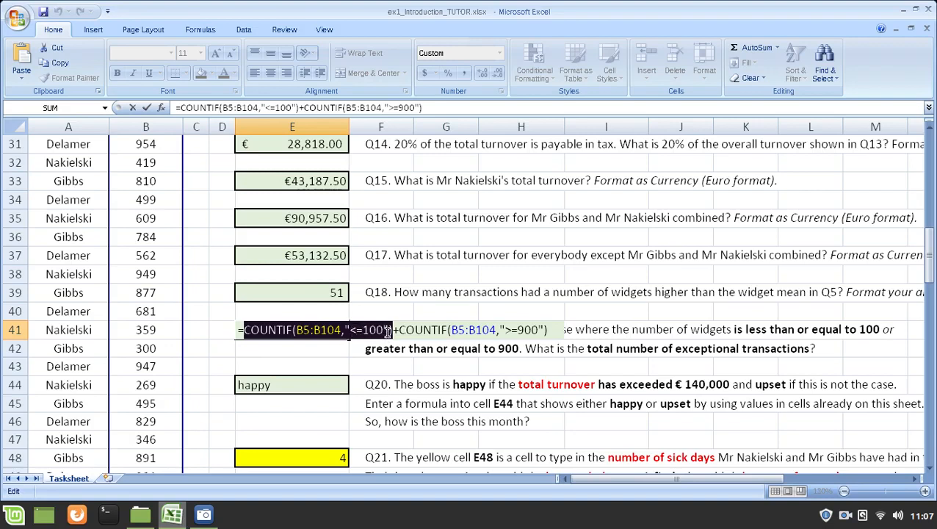
drag(387, 332, 348, 331)
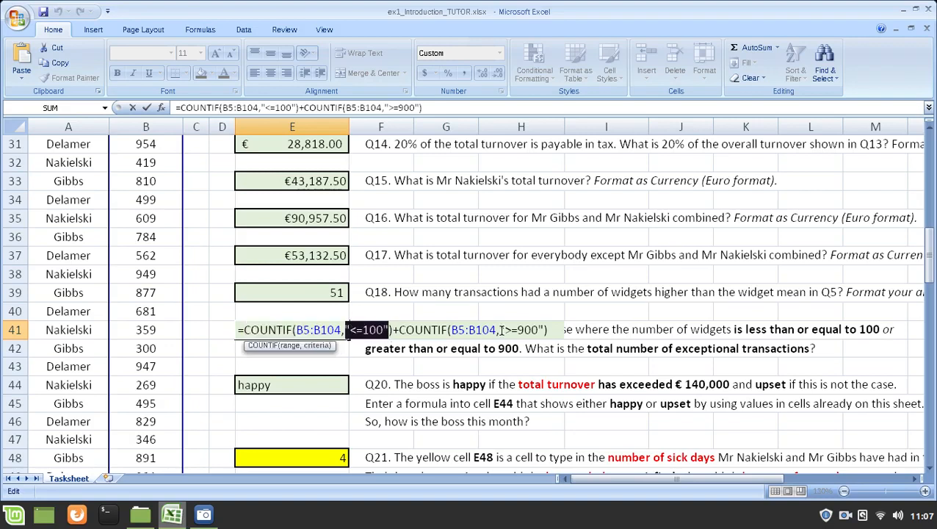
click(361, 330)
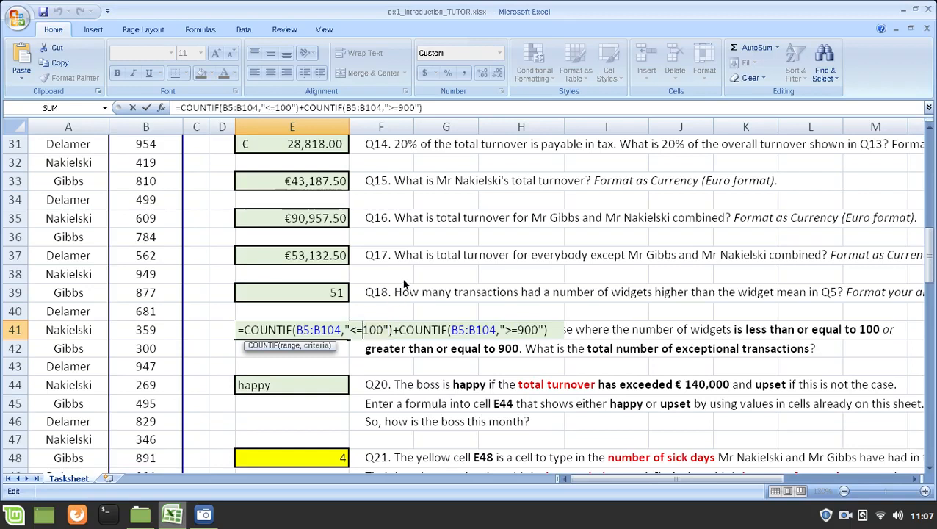
Step: Highlight the first COUNTIF in the Q19 formula, followed by the second COUNTIF and its >=900 criterion
drag(395, 332, 246, 332)
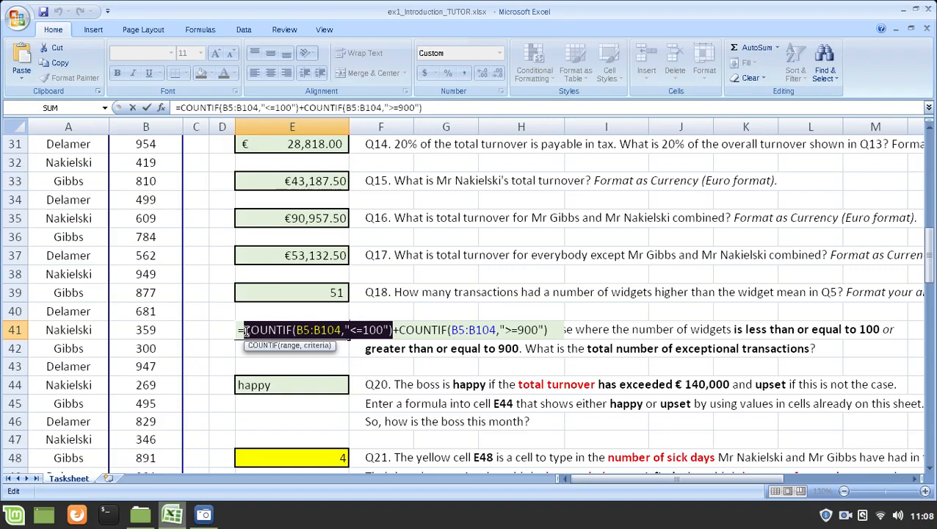
click(393, 332)
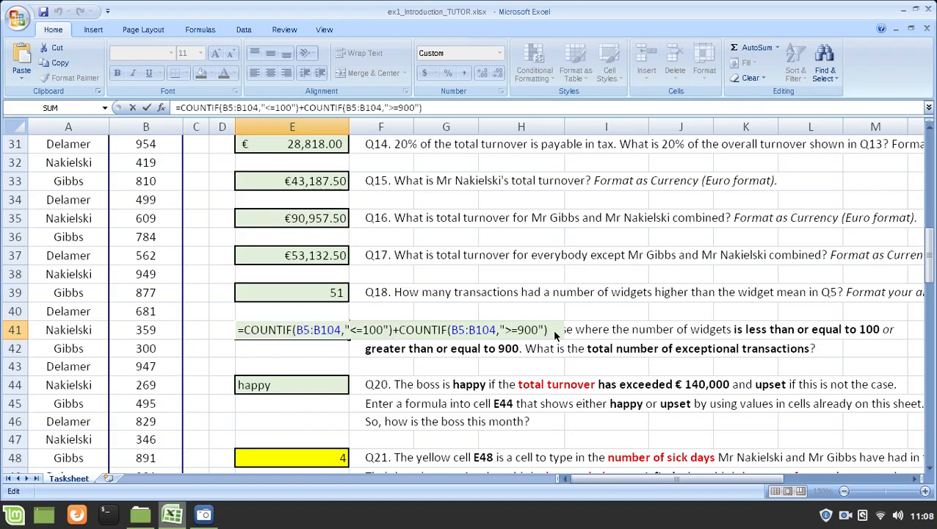
key(Right)
key(shift+End)
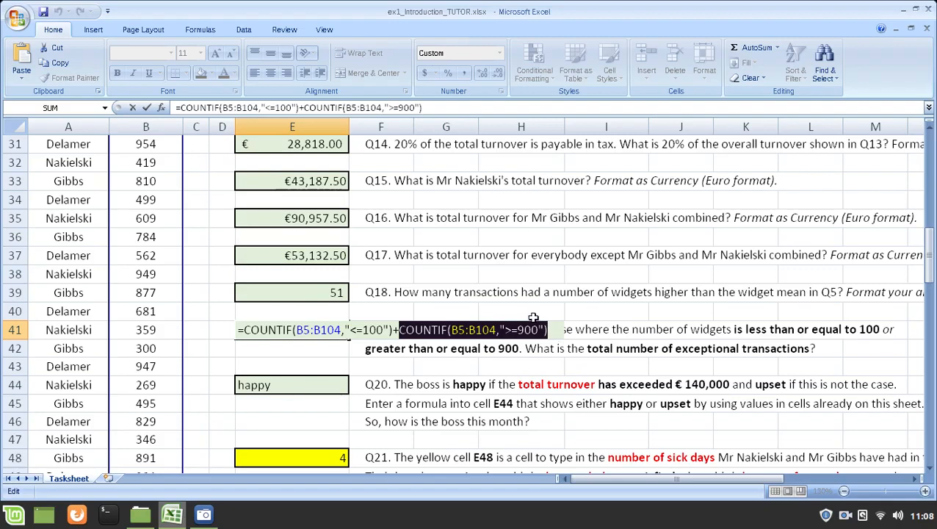
drag(504, 331, 544, 330)
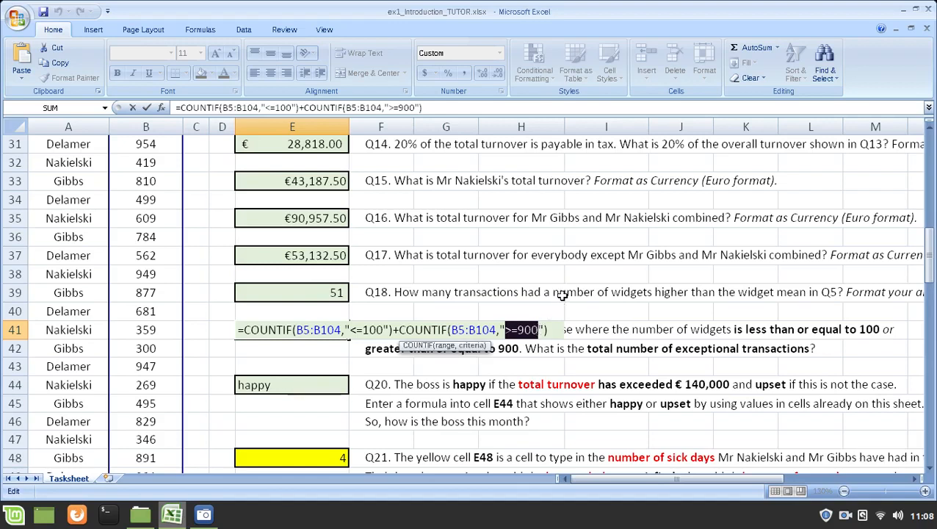
Step: Highlight the COUNTIFs before and after the plus sign once more, close the Q19 formula unchanged and reselect E41
click(393, 330)
key(shift+Home)
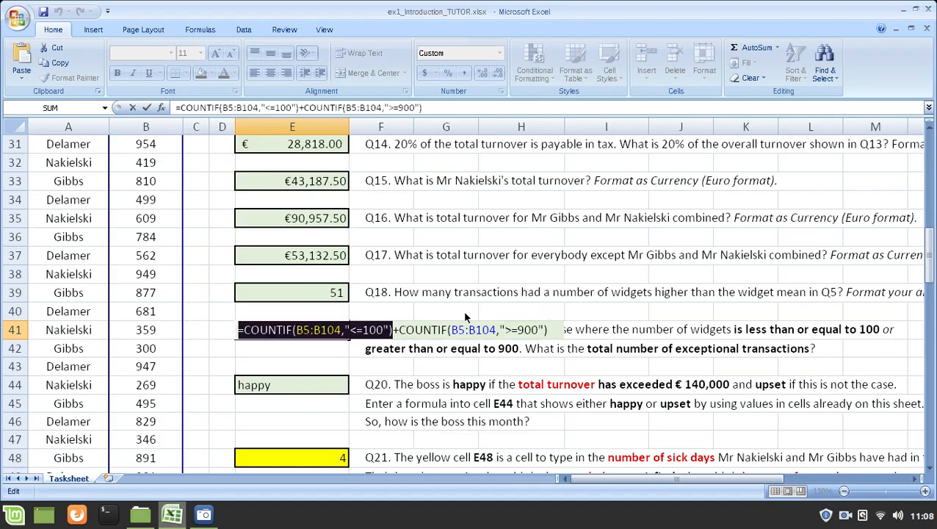
key(shift+Right)
key(Right)
key(Right)
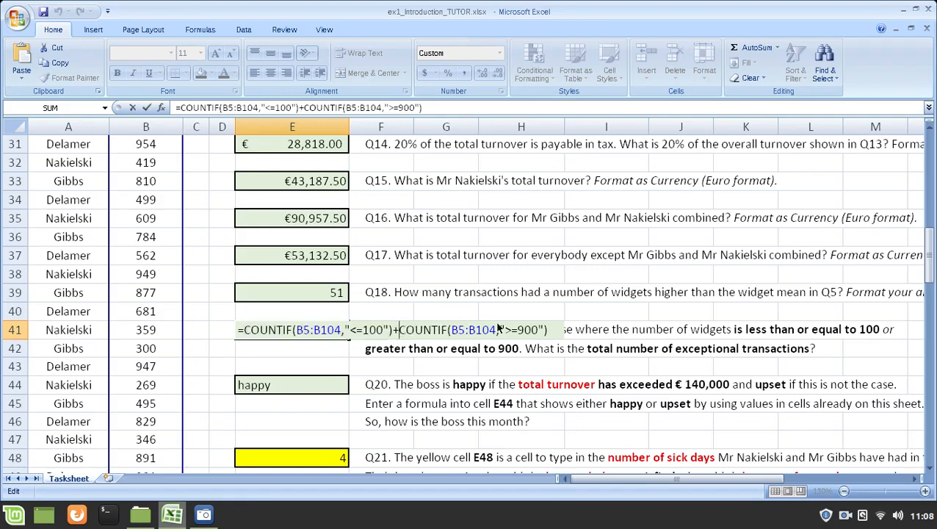
key(shift+End)
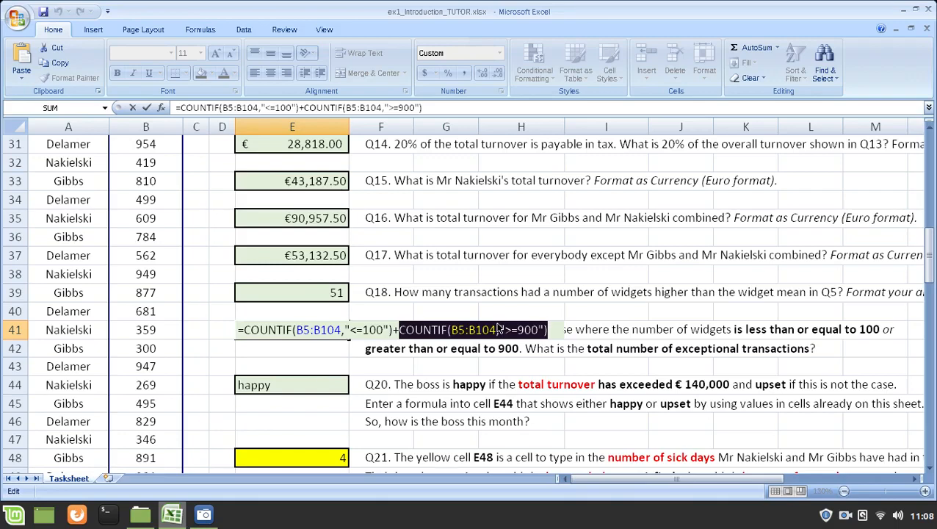
key(Return)
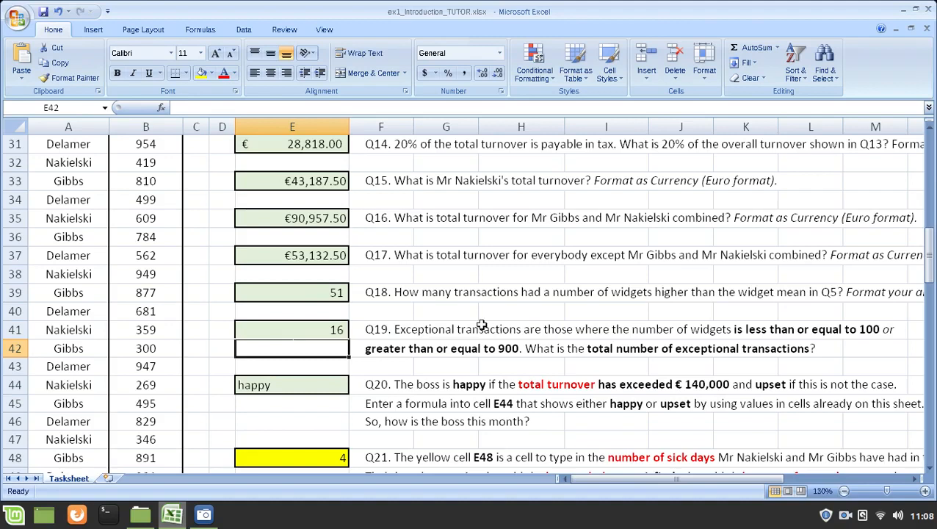
click(319, 330)
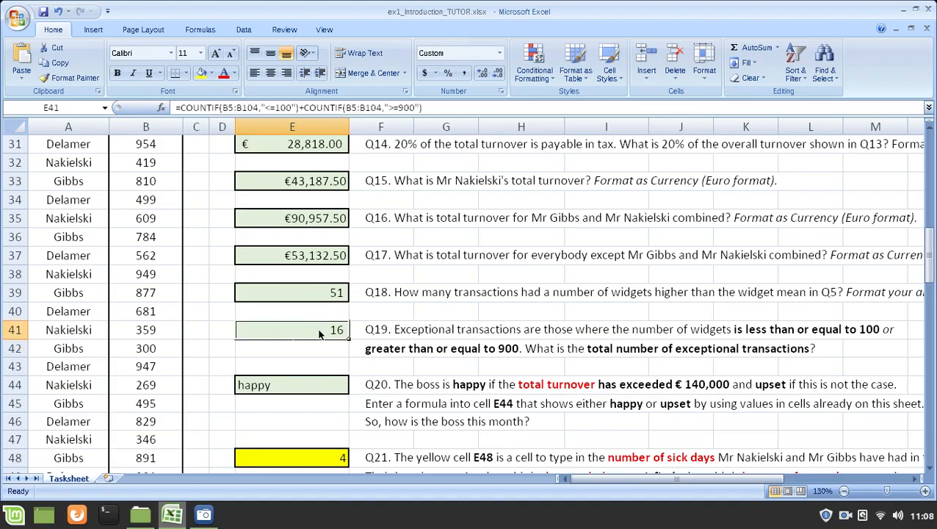